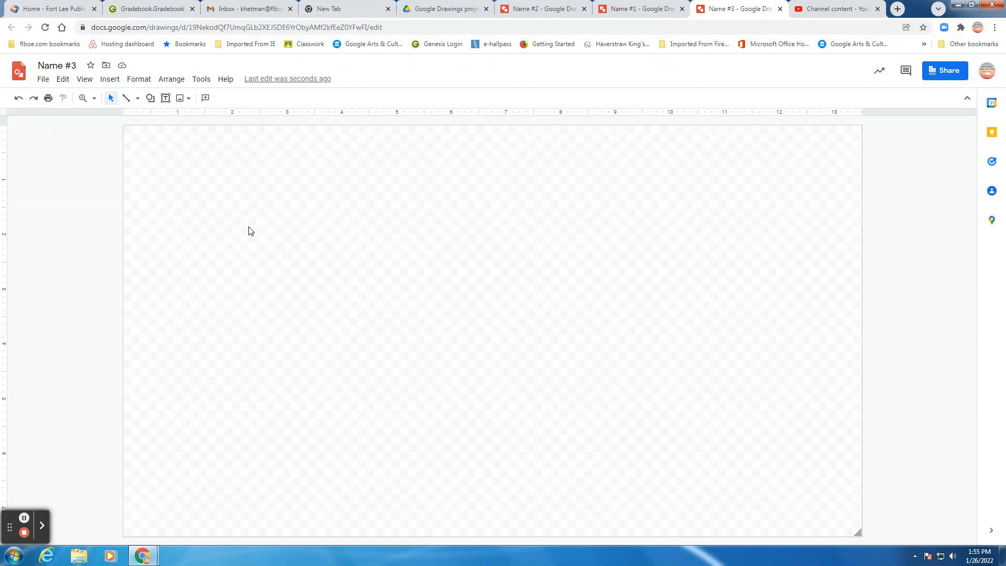
# - Set the drawing's background to a solid light green
pyautogui.rightClick(293, 195)
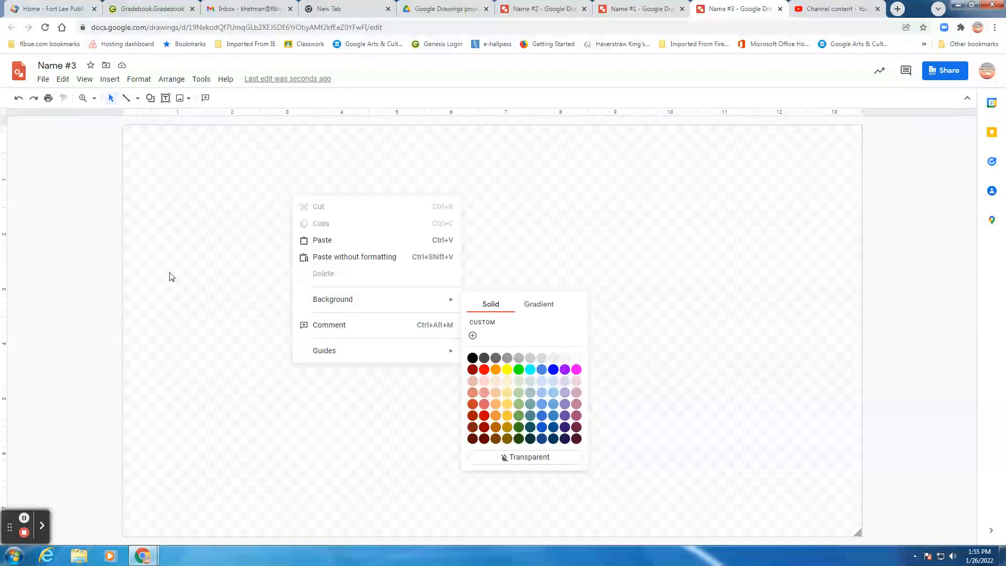
pyautogui.moveTo(335, 306)
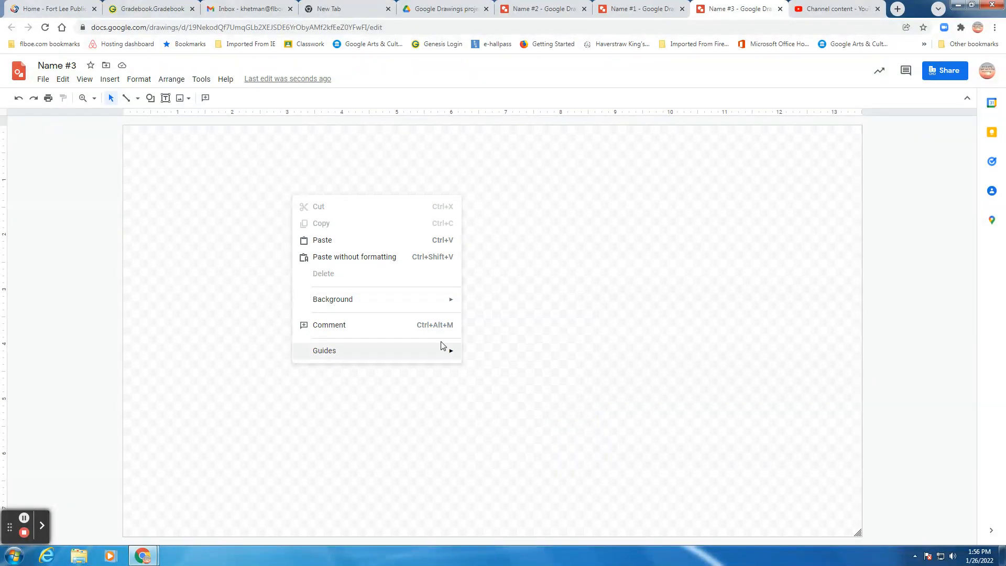
pyautogui.moveTo(455, 301)
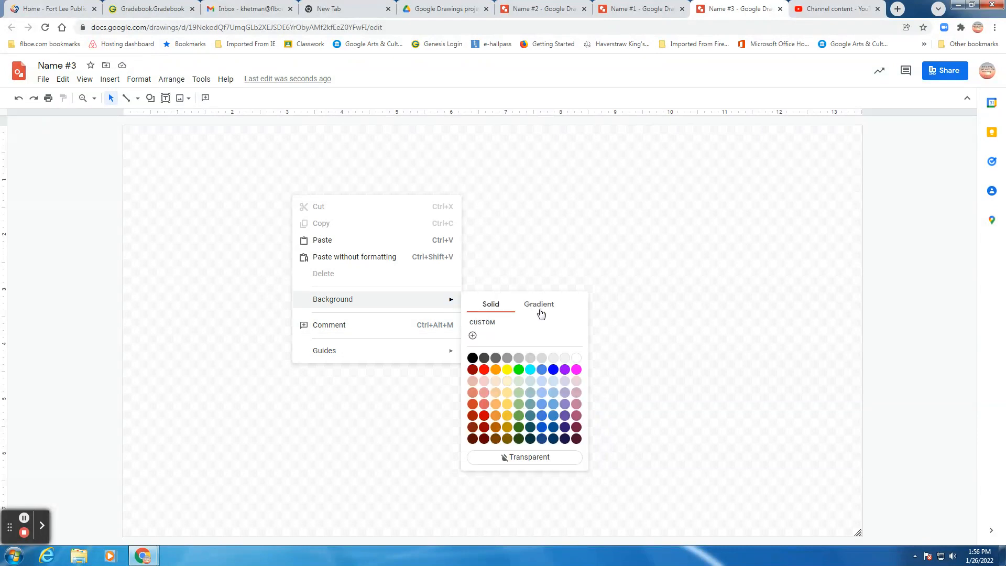
pyautogui.click(540, 311)
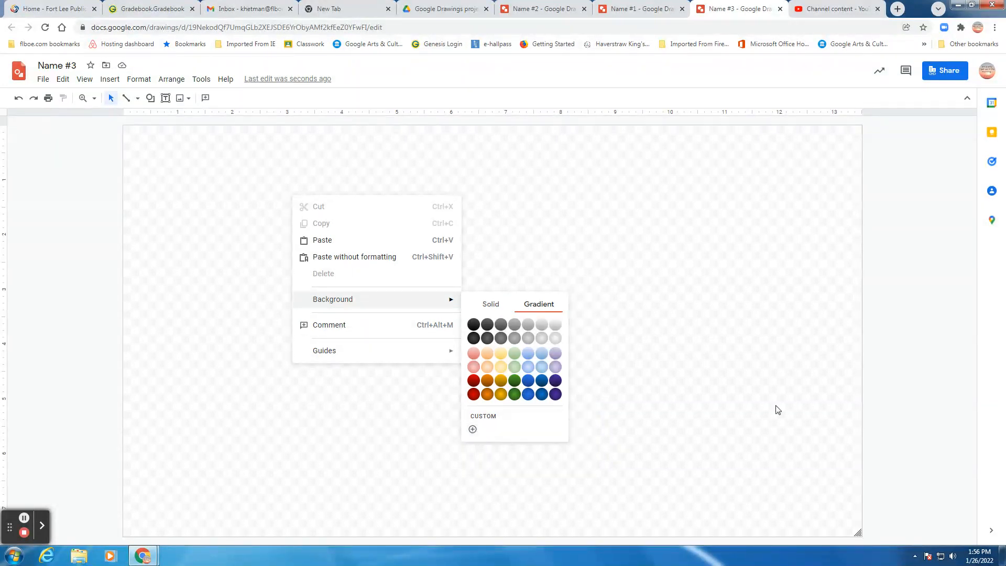
pyautogui.click(495, 309)
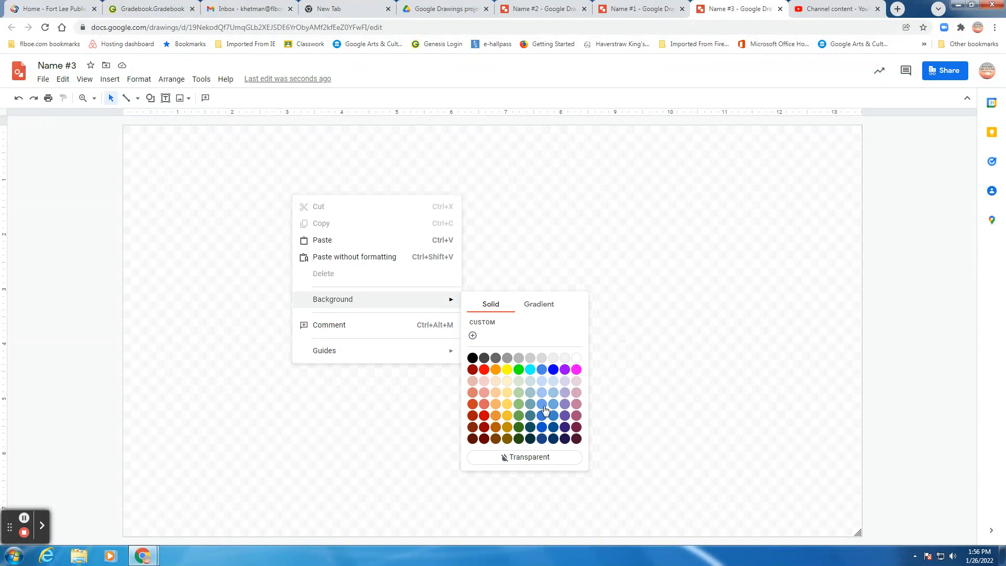
pyautogui.click(519, 394)
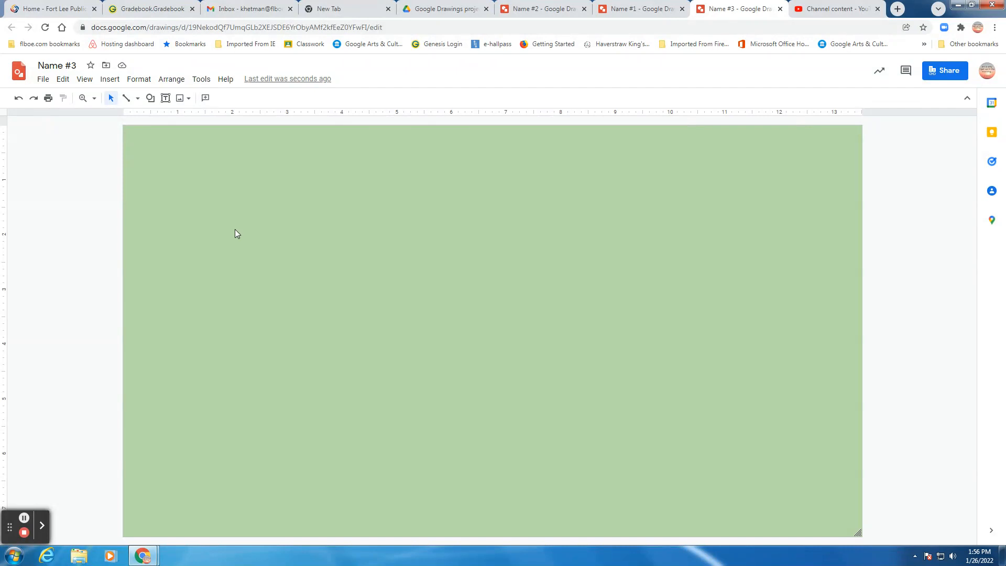
# - Search the web from within the drawing for "green designs" images
pyautogui.click(110, 80)
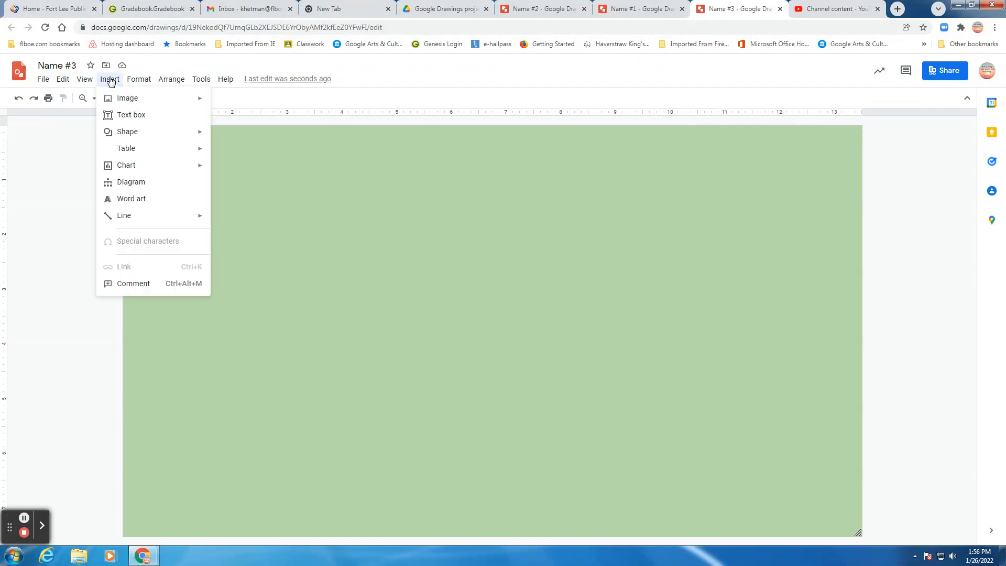
pyautogui.moveTo(121, 99)
pyautogui.click(257, 120)
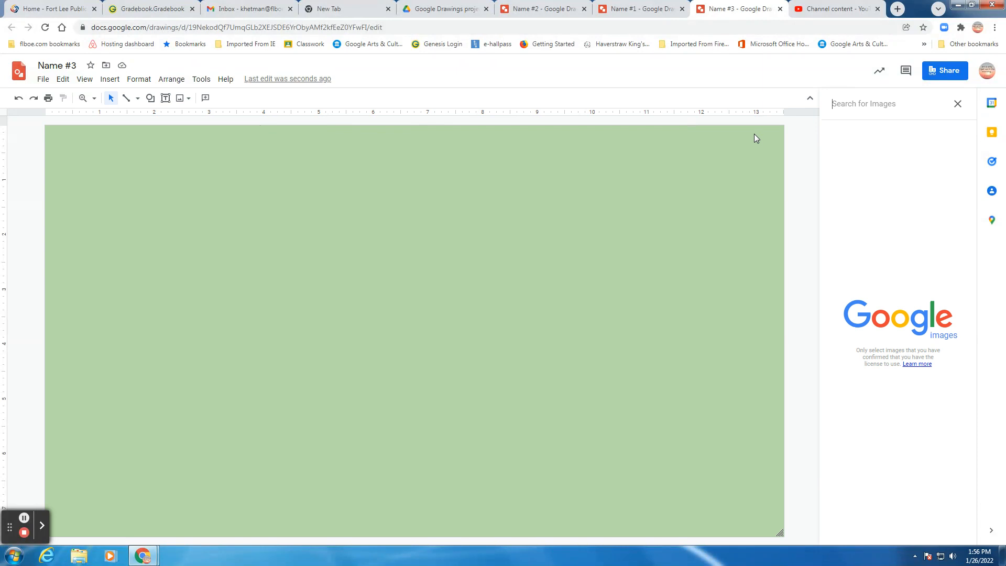
pyautogui.write('g')
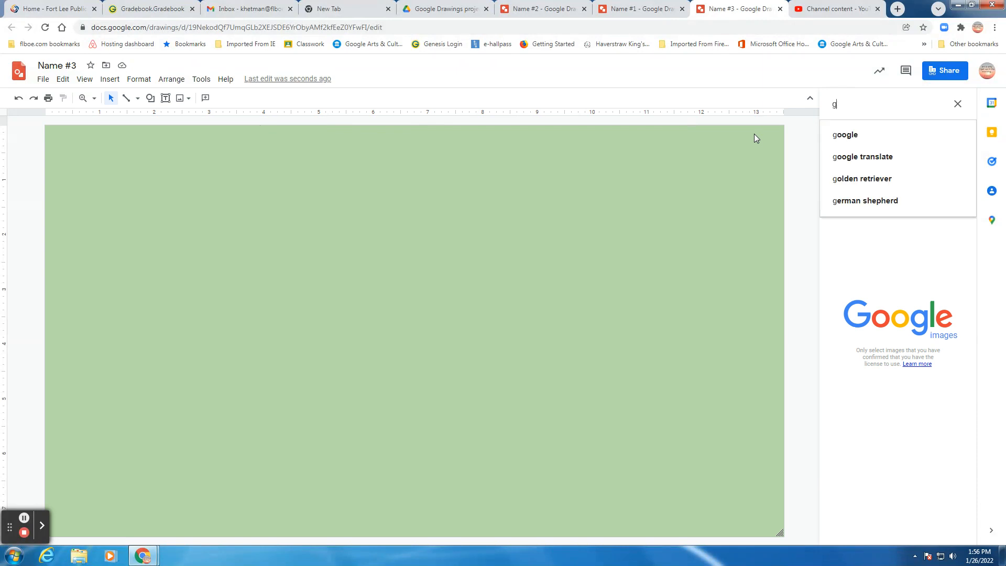
pyautogui.write('reen design')
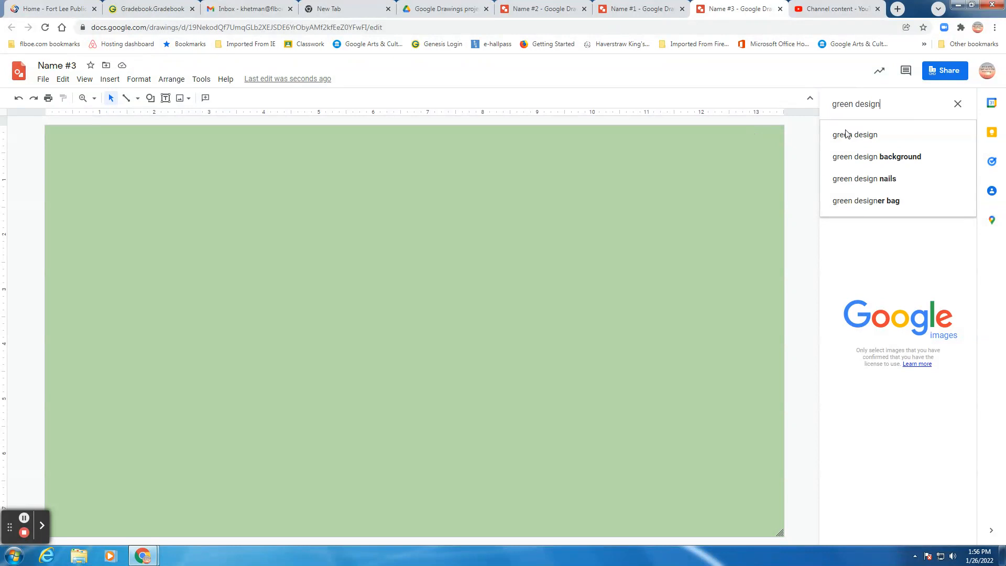
pyautogui.write('s')
pyautogui.press('Return')
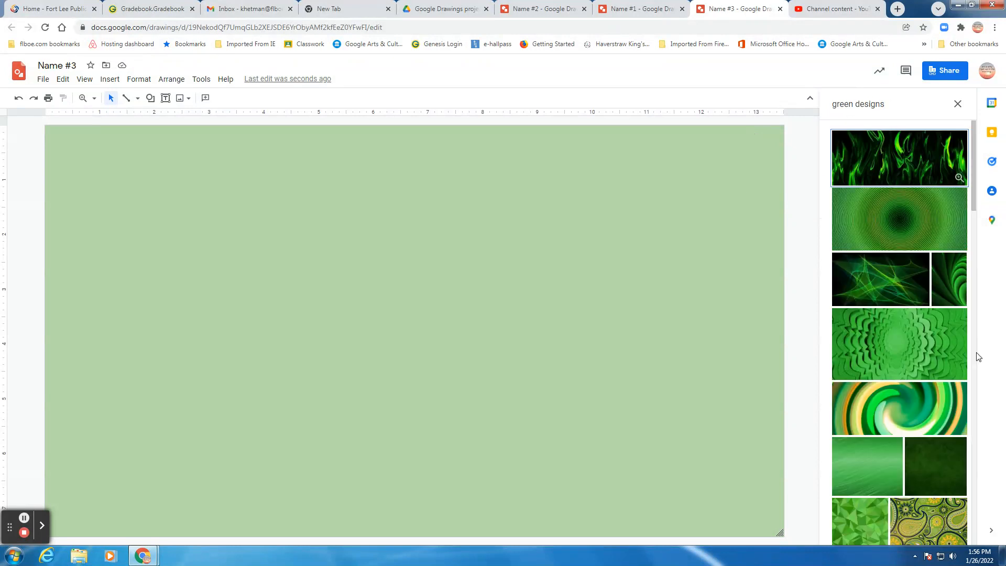
# - Browse the image results and insert the green and purple low-poly triangle pattern into the drawing
pyautogui.scroll(-10, 912, 366)
pyautogui.scroll(-5, 913, 381)
pyautogui.scroll(-2, 887, 417)
pyautogui.scroll(-3, 887, 418)
pyautogui.scroll(-2, 927, 422)
pyautogui.scroll(10, 930, 419)
pyautogui.scroll(-2, 932, 412)
pyautogui.scroll(-1, 956, 453)
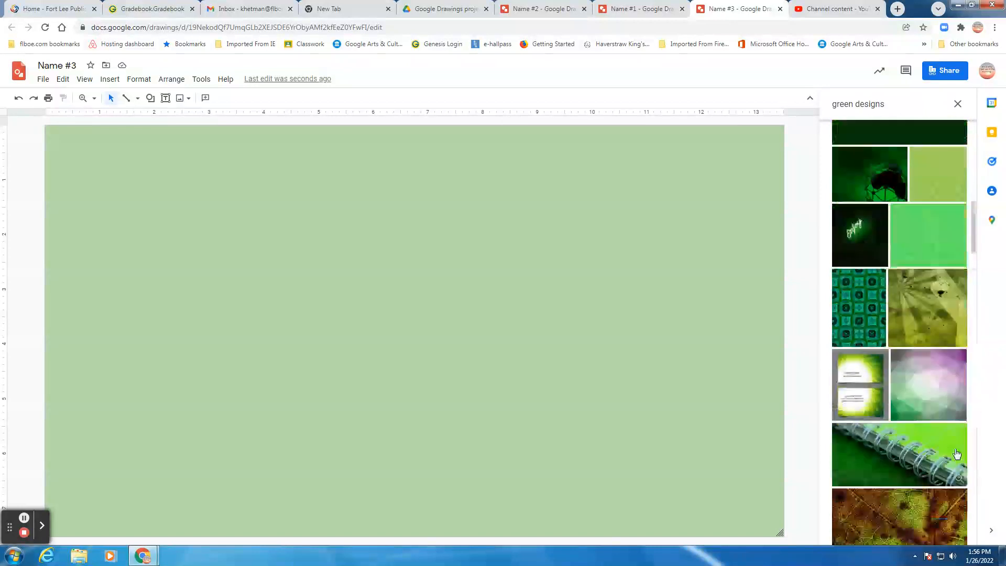
pyautogui.click(922, 387)
pyautogui.click(956, 528)
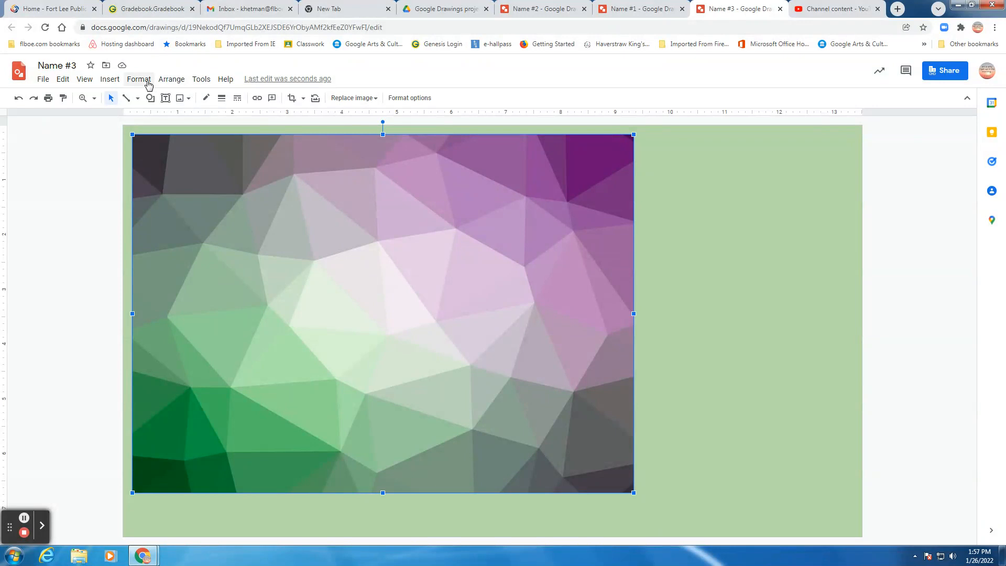
# - Mask the inserted pattern image with the Moon shape
pyautogui.click(303, 98)
pyautogui.moveTo(308, 118)
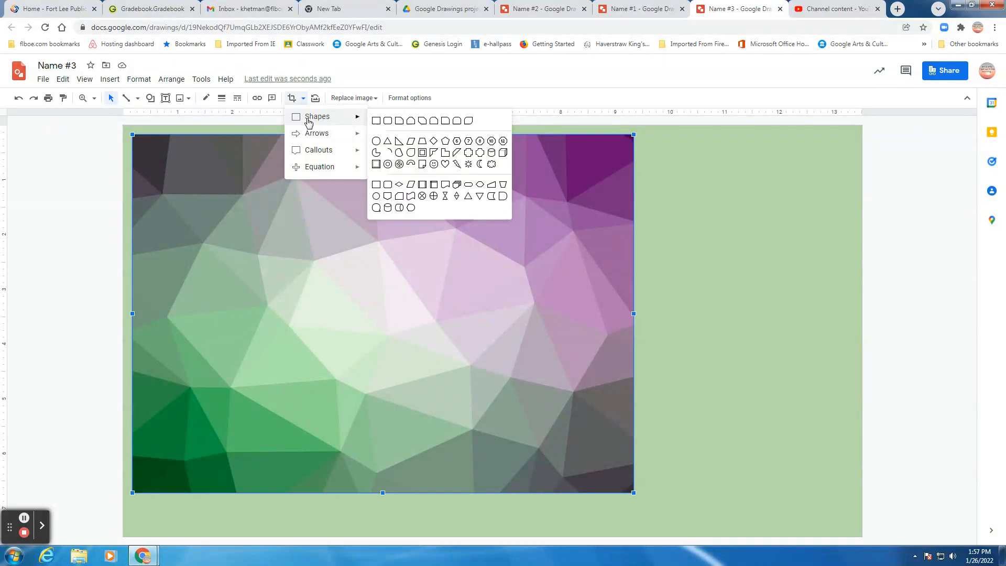
pyautogui.click(479, 166)
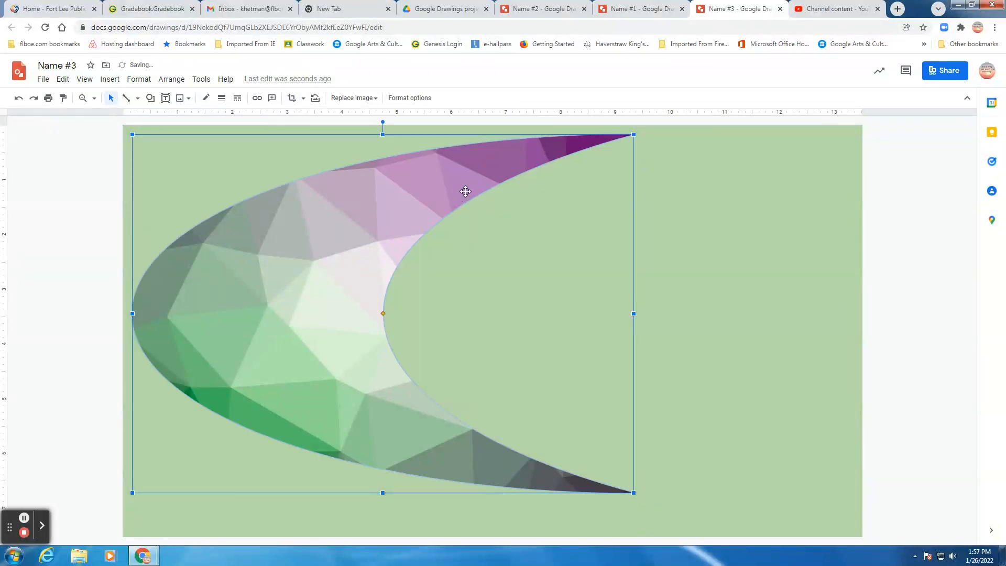
# - Shrink the crescent image to about 3.2 inches wide and 2.8 inches high in the canvas's upper-left area
pyautogui.moveTo(634, 493); pyautogui.dragTo(345, 242)
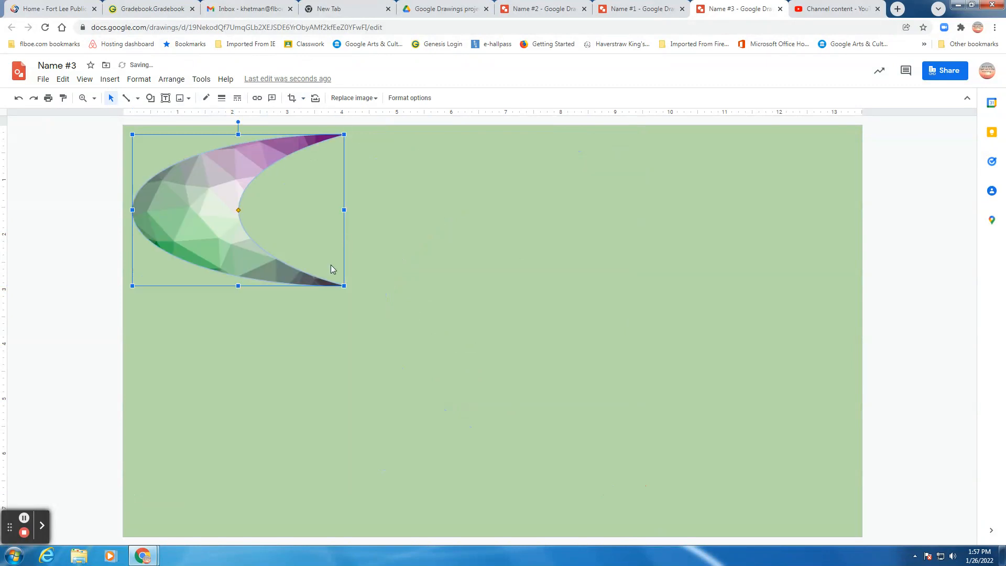
pyautogui.moveTo(343, 285)
pyautogui.mouseDown()
pyautogui.moveTo(359, 305)
pyautogui.moveTo(341, 283)
pyautogui.mouseUp()
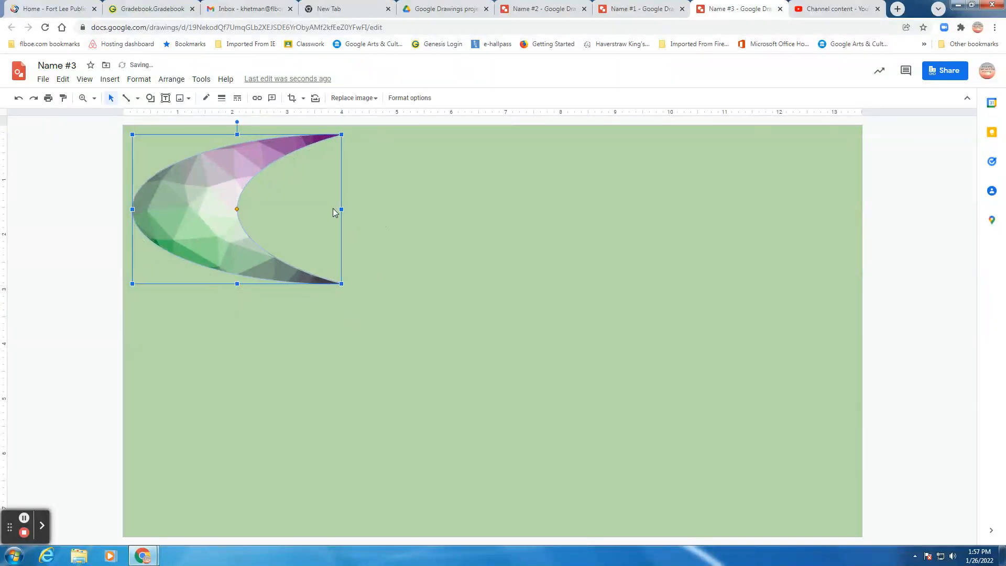
pyautogui.moveTo(341, 209); pyautogui.dragTo(284, 214)
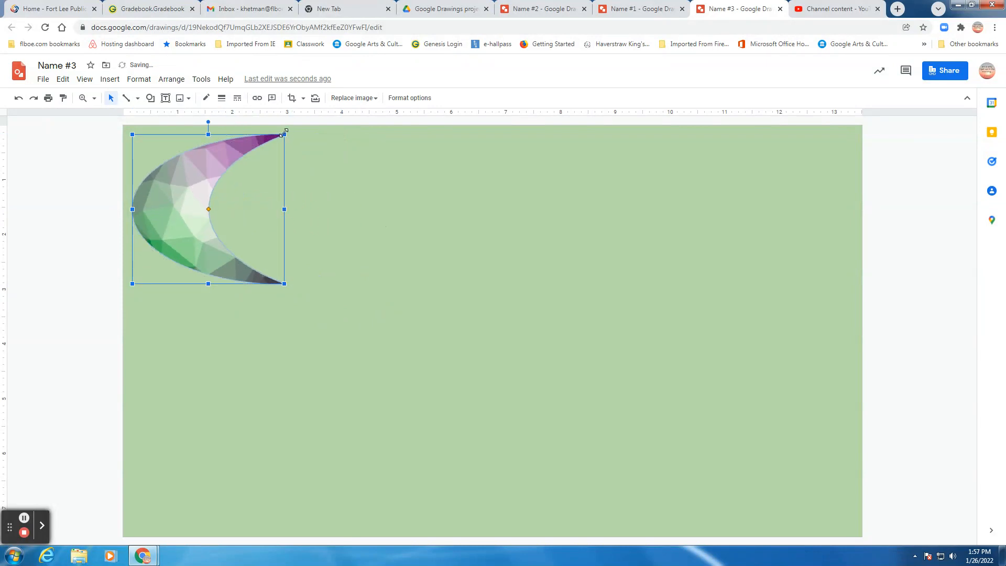
pyautogui.moveTo(285, 135)
pyautogui.mouseDown()
pyautogui.moveTo(308, 153)
pyautogui.moveTo(297, 121)
pyautogui.moveTo(288, 130)
pyautogui.mouseUp()
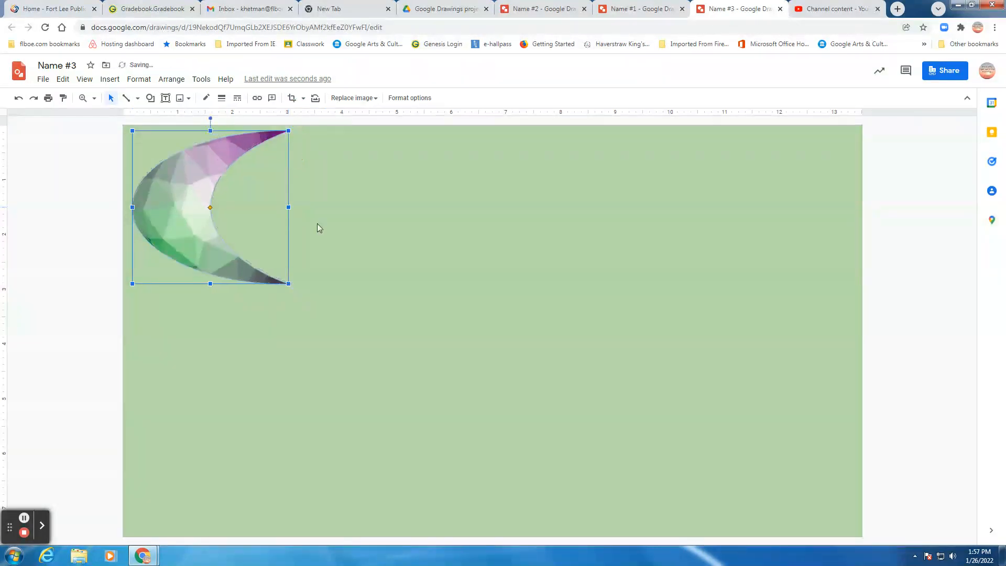
pyautogui.moveTo(288, 207); pyautogui.dragTo(306, 208)
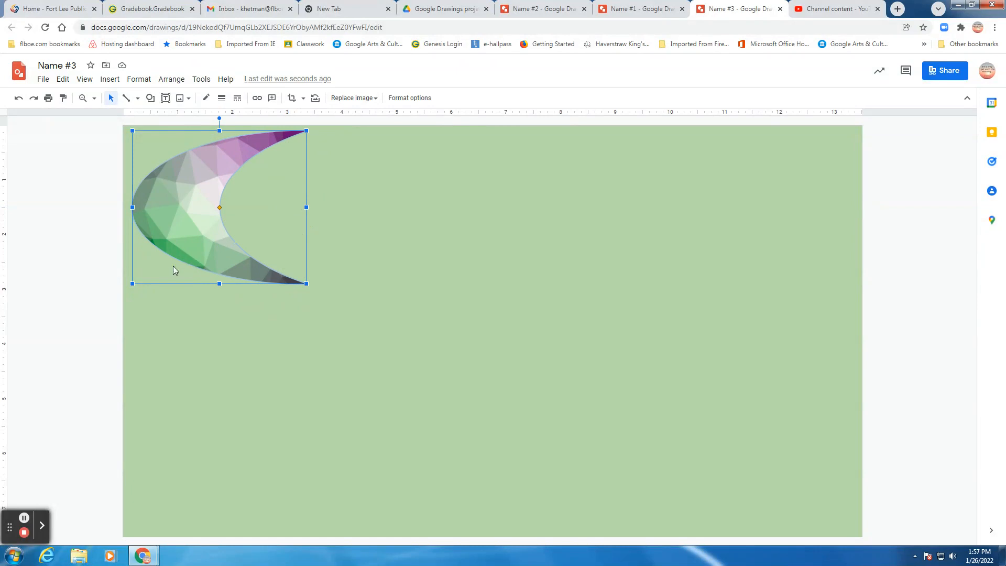
# - Duplicate the crescent image by copying and pasting it onto the canvas
pyautogui.click(181, 234)
pyautogui.rightClick(182, 233)
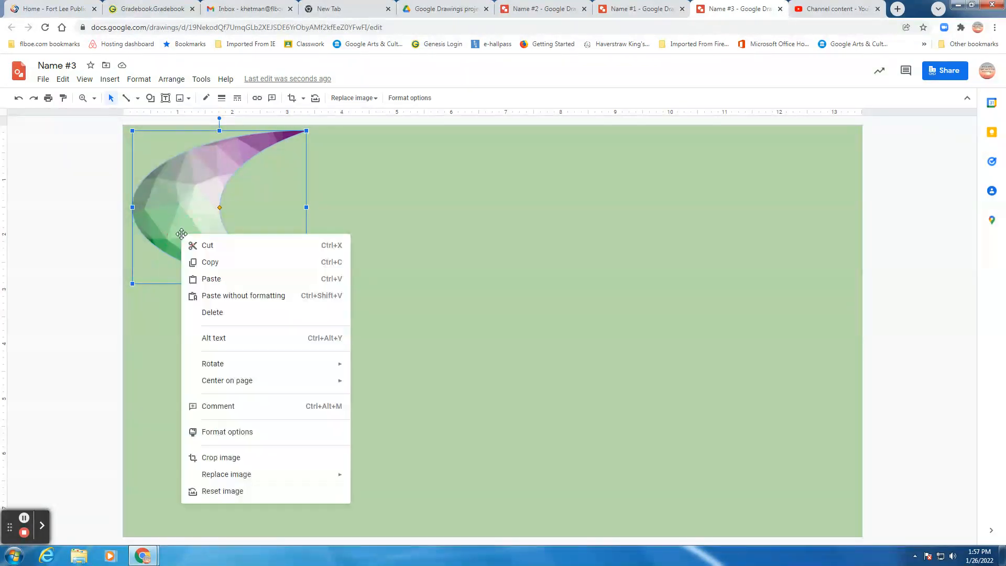
pyautogui.click(200, 262)
pyautogui.rightClick(302, 311)
pyautogui.click(322, 355)
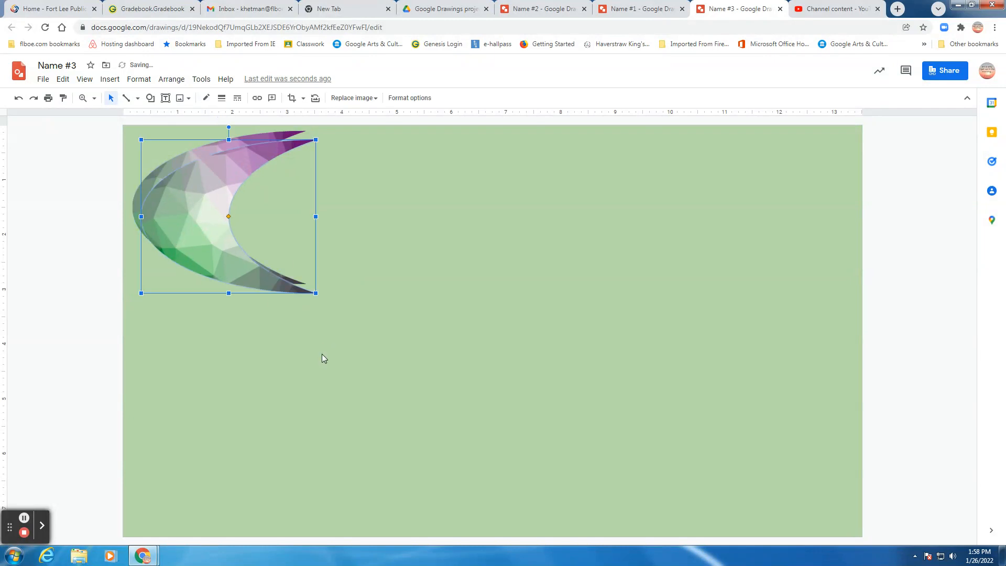
# - Rotate the pasted crescent about 180 degrees and fit both crescents together so they form a letter S
pyautogui.moveTo(229, 127); pyautogui.dragTo(268, 314)
pyautogui.moveTo(156, 244); pyautogui.dragTo(164, 249)
pyautogui.click(271, 331)
pyautogui.moveTo(270, 328); pyautogui.dragTo(270, 327)
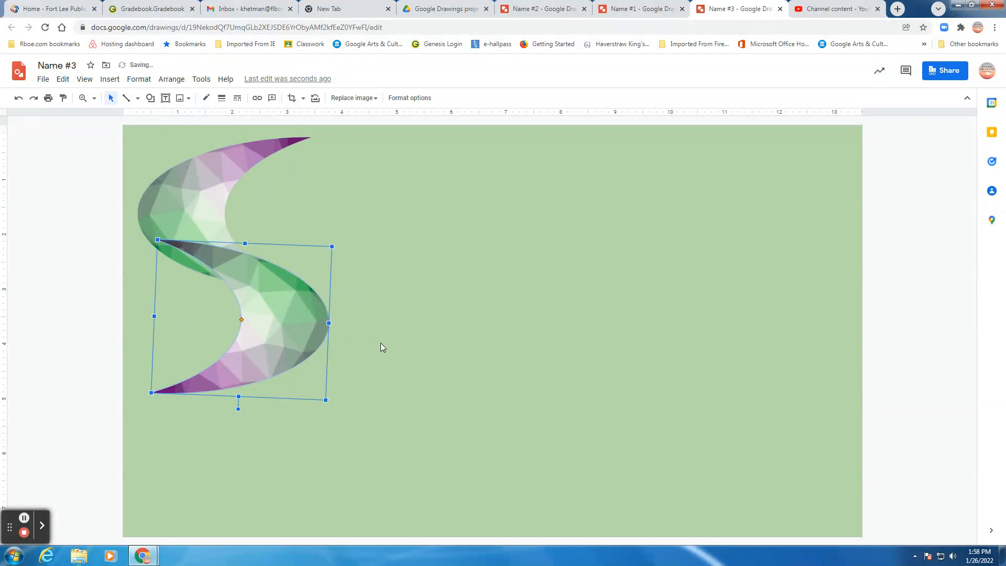
# - Resize the canvas to about 13 inches wide and 5.4 inches high, trimming the empty space below the S
pyautogui.click(367, 341)
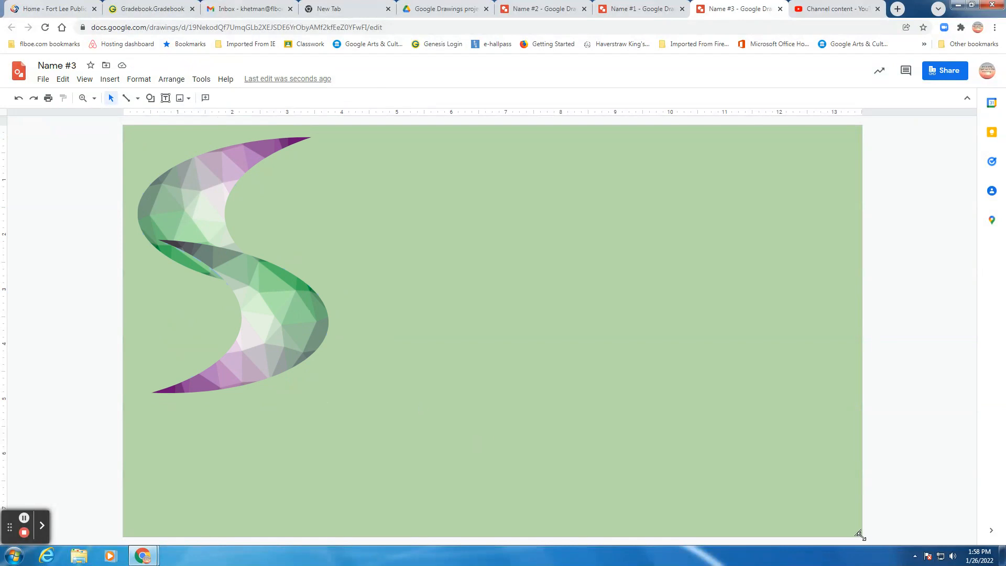
pyautogui.moveTo(858, 533); pyautogui.dragTo(896, 536)
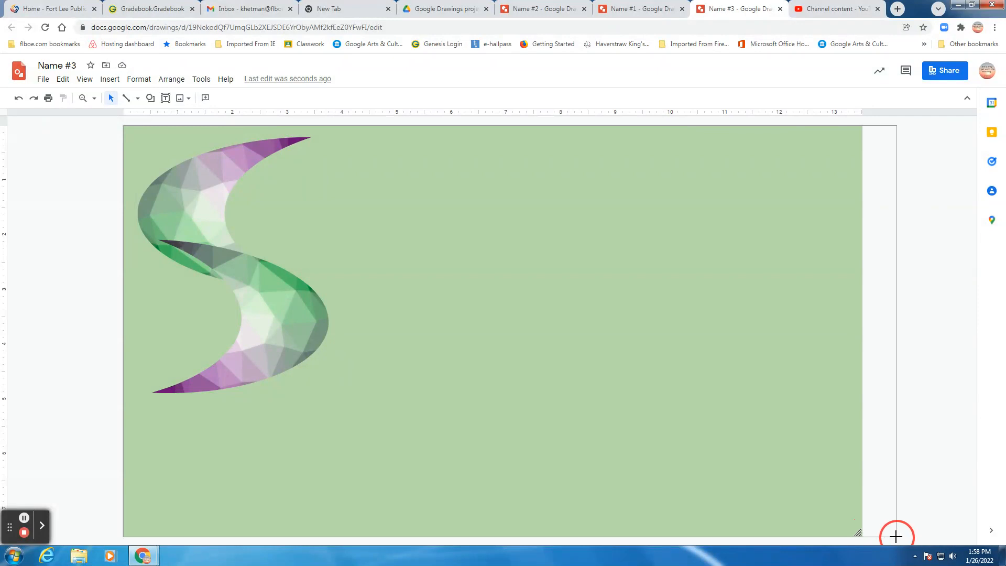
pyautogui.moveTo(896, 536); pyautogui.dragTo(833, 423)
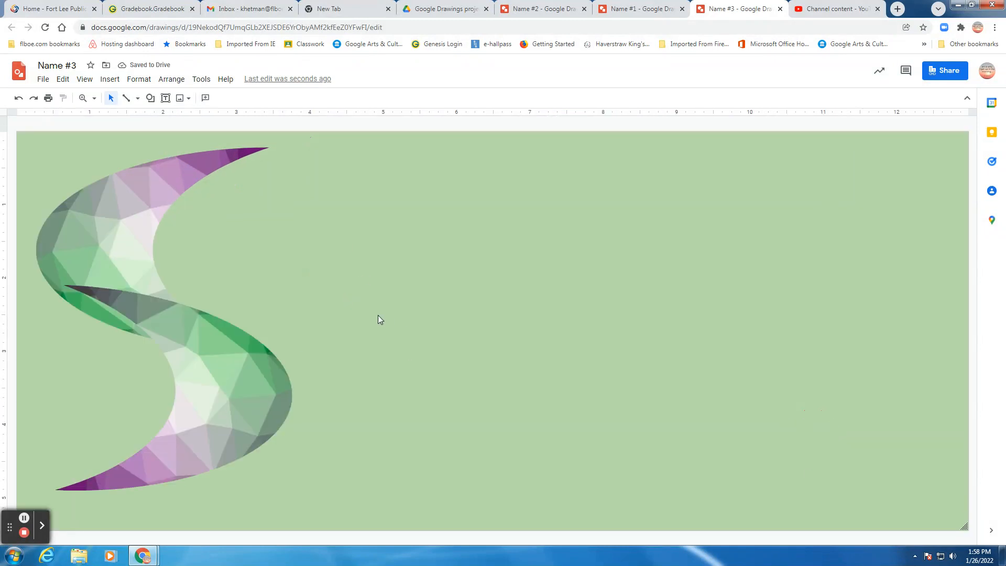
# - Select both crescents of the S and group them into one object
pyautogui.click(159, 278)
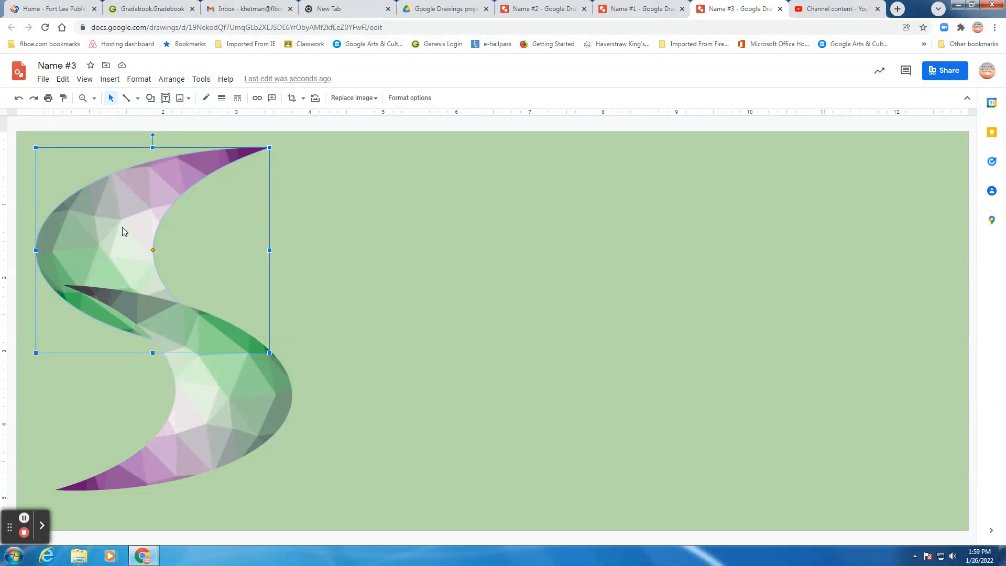
pyautogui.keyDown('shift'); pyautogui.click(221, 430); pyautogui.keyUp('shift')
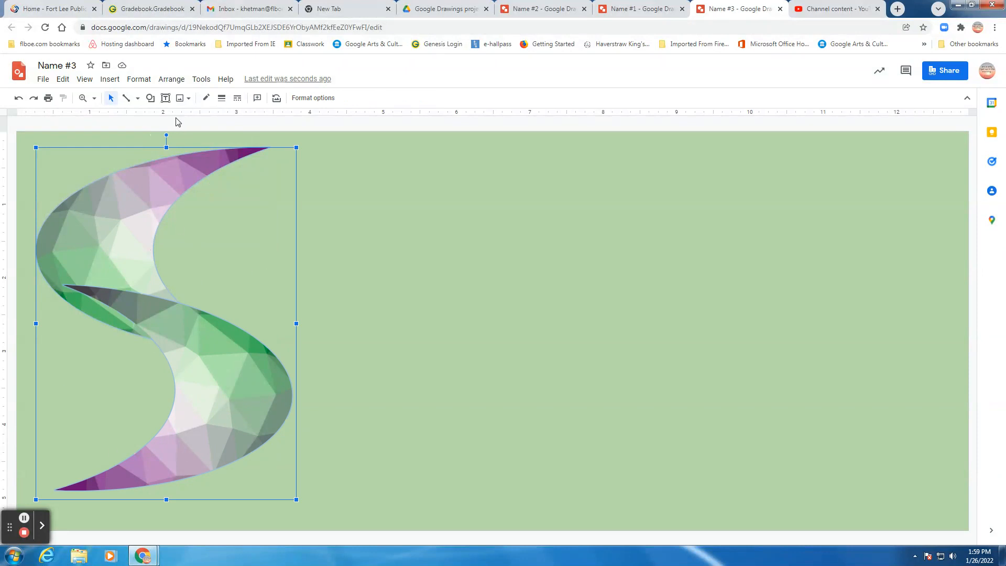
pyautogui.click(172, 80)
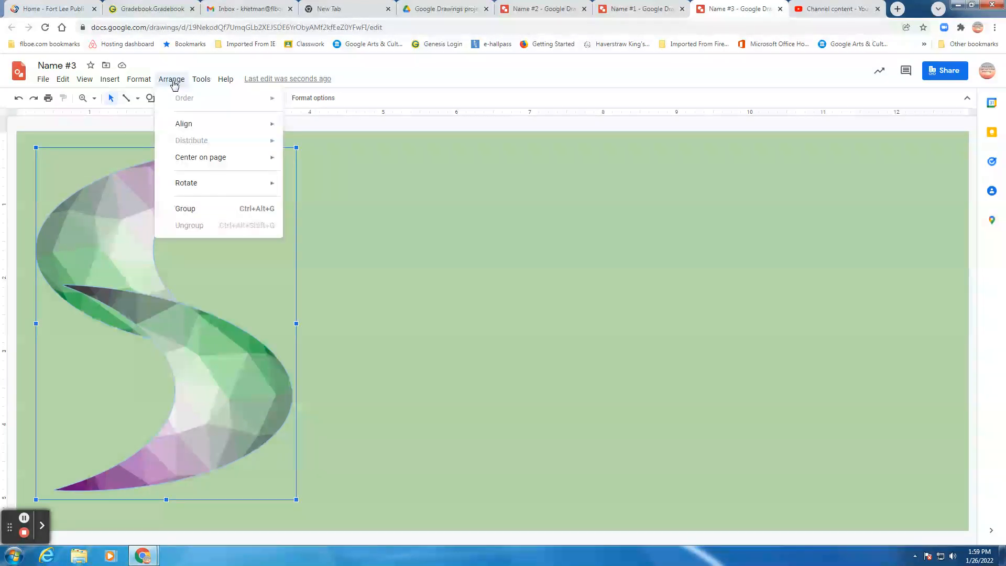
pyautogui.click(185, 211)
pyautogui.click(359, 269)
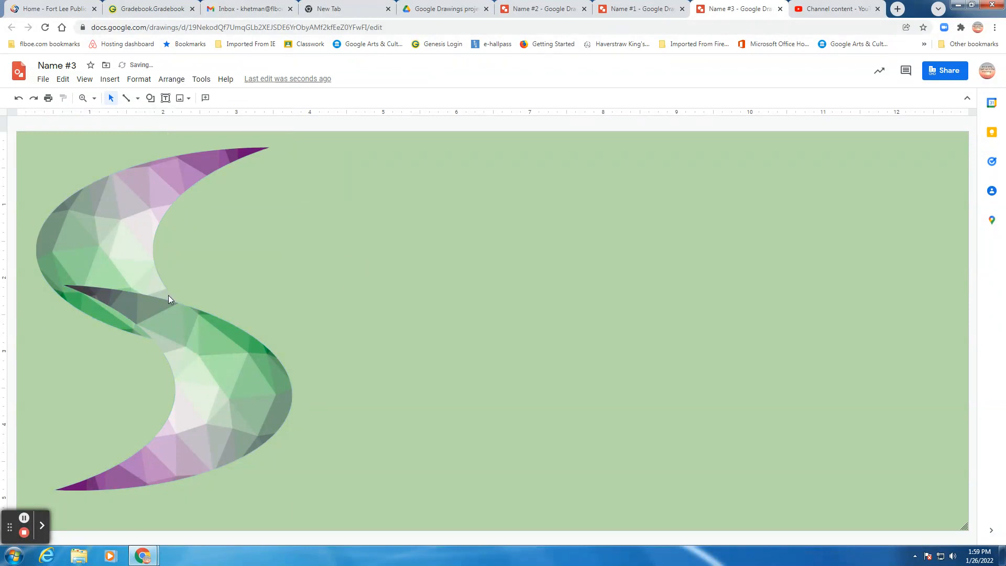
# - Rotate the grouped S slightly counterclockwise and reposition it at the left end of the canvas
pyautogui.moveTo(125, 281)
pyautogui.mouseDown()
pyautogui.moveTo(157, 309)
pyautogui.moveTo(115, 276)
pyautogui.moveTo(119, 296)
pyautogui.mouseUp()
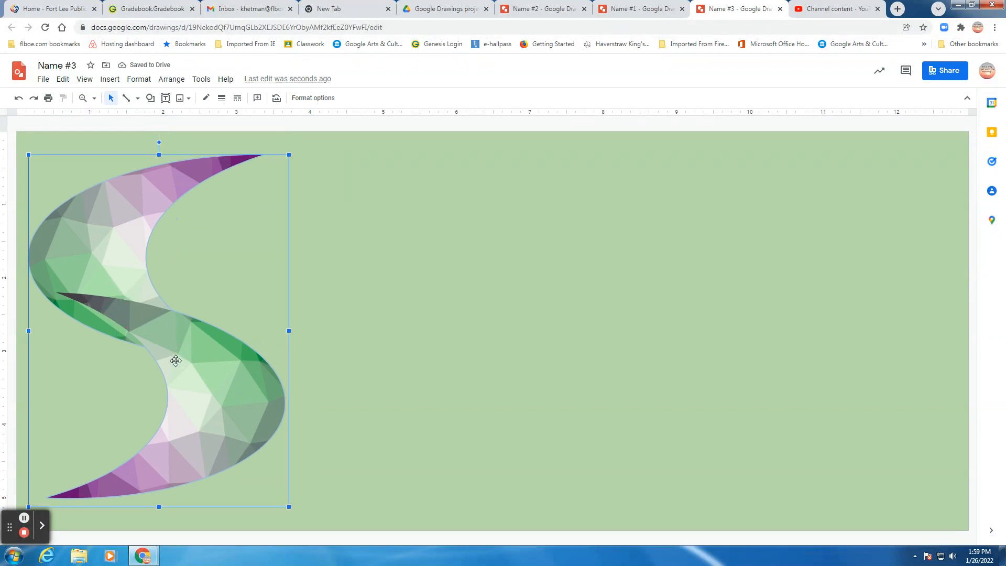
pyautogui.moveTo(124, 310); pyautogui.dragTo(134, 310)
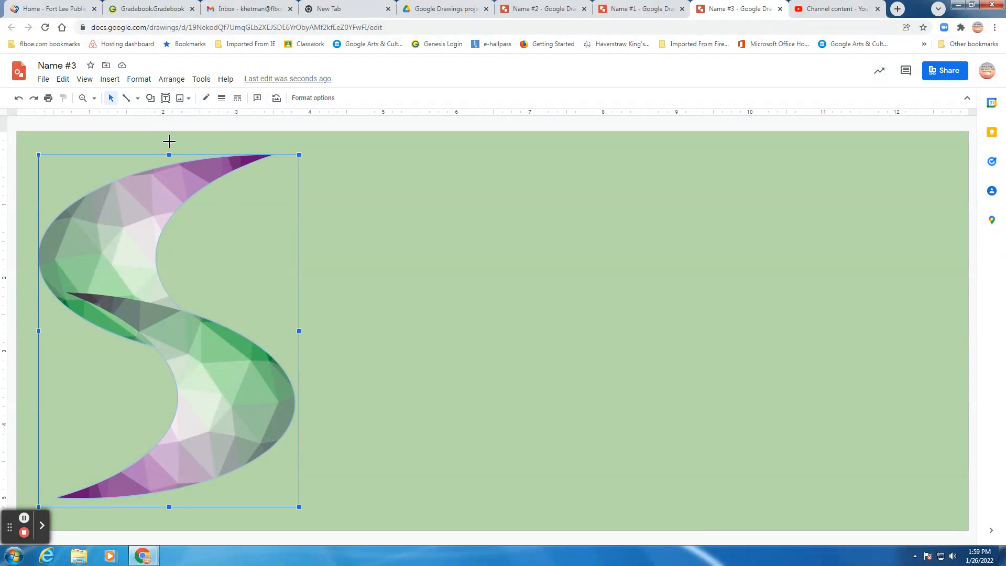
pyautogui.moveTo(168, 141); pyautogui.dragTo(152, 142)
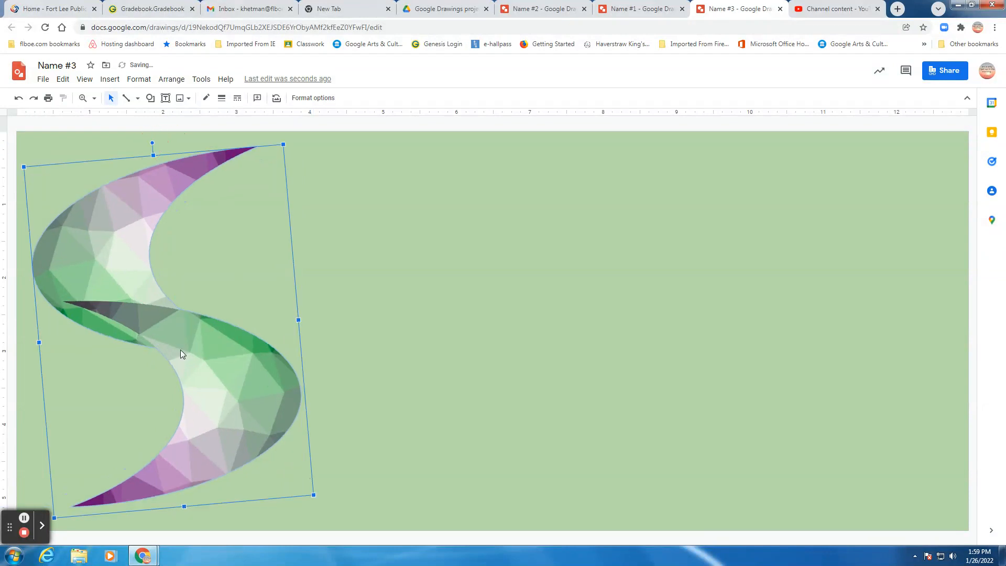
pyautogui.moveTo(204, 379); pyautogui.dragTo(211, 387)
pyautogui.click(108, 221)
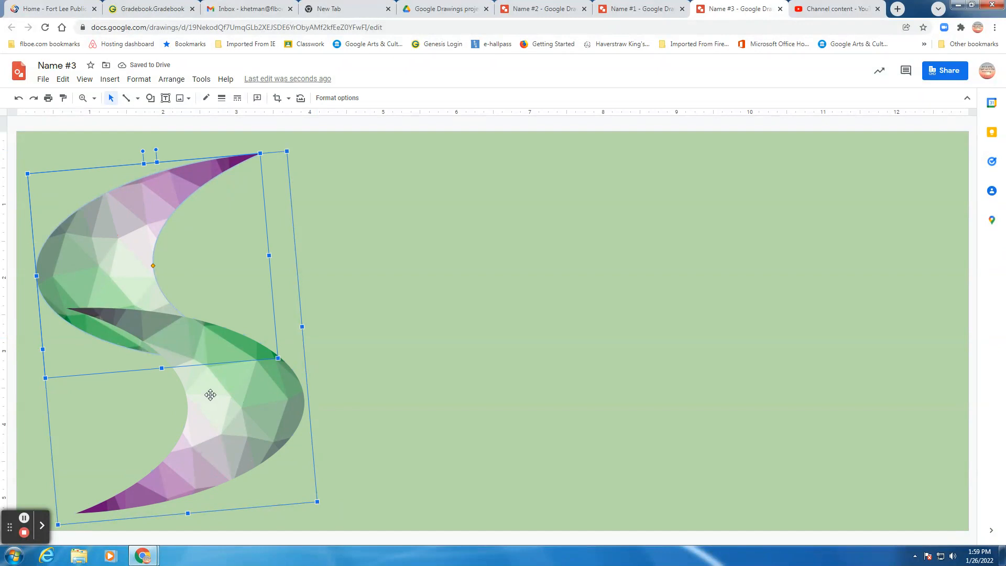
pyautogui.click(390, 327)
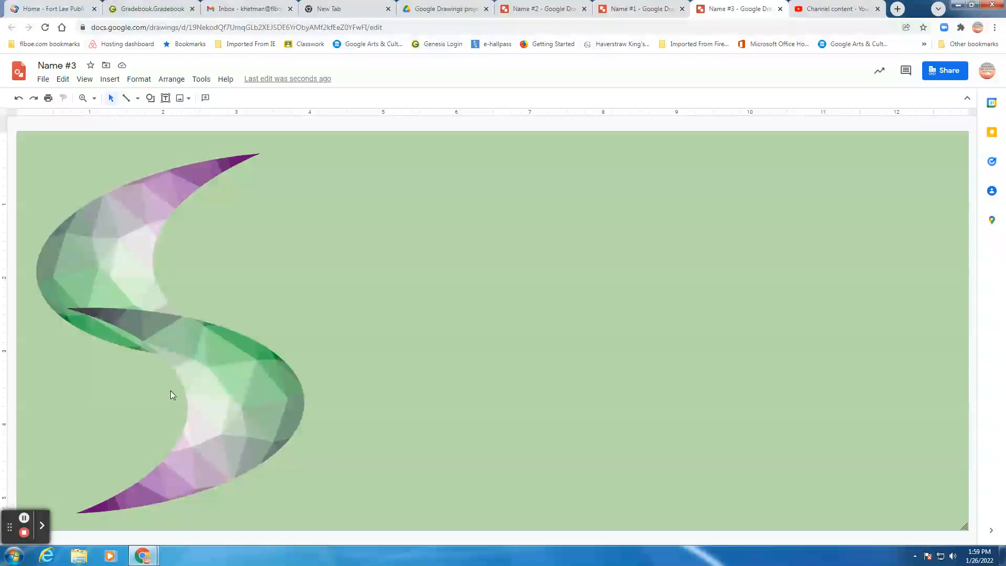
# - Try a 2px black outline on the grouped S, and remove it by making the border transparent
pyautogui.click(102, 256)
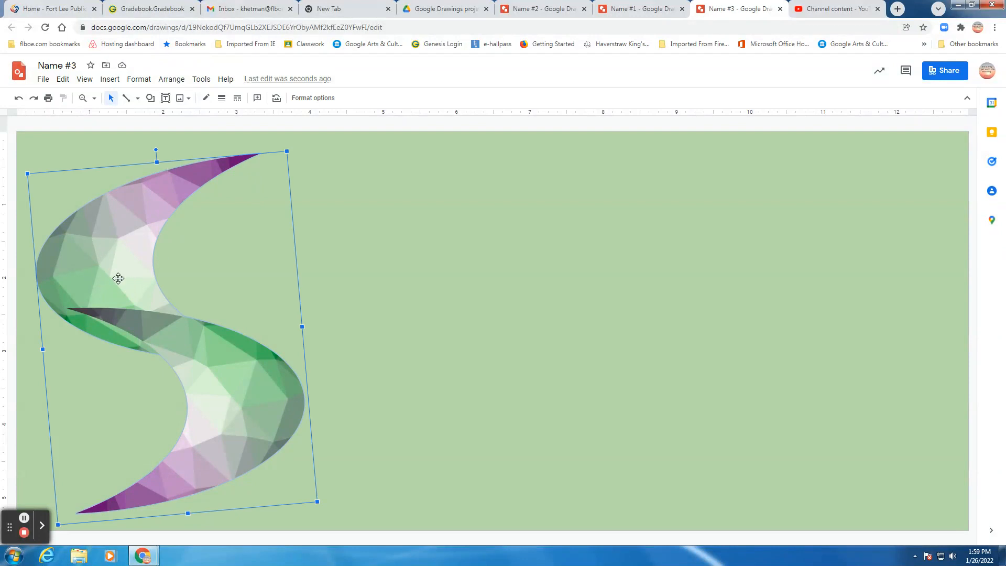
pyautogui.click(222, 99)
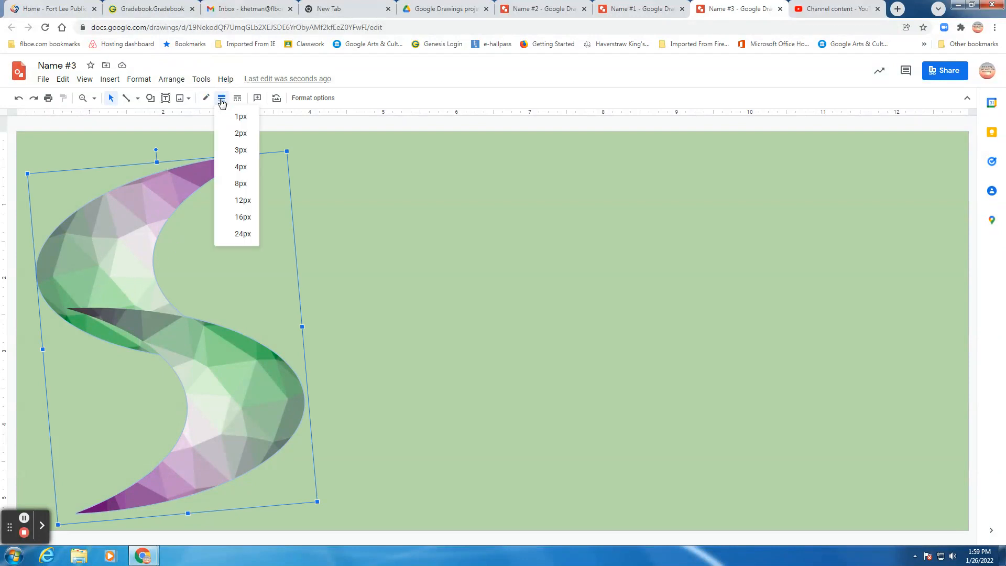
pyautogui.click(241, 133)
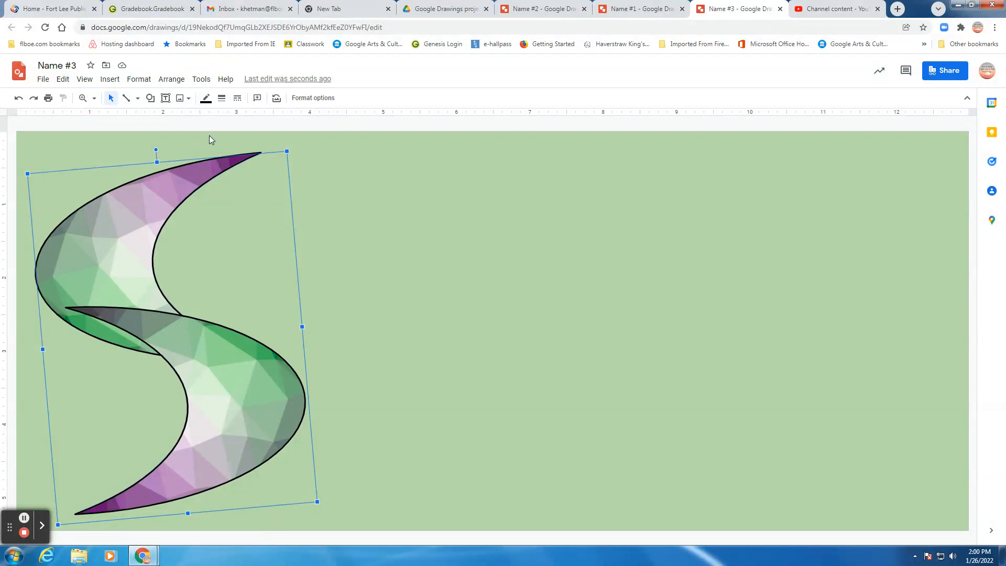
pyautogui.click(222, 98)
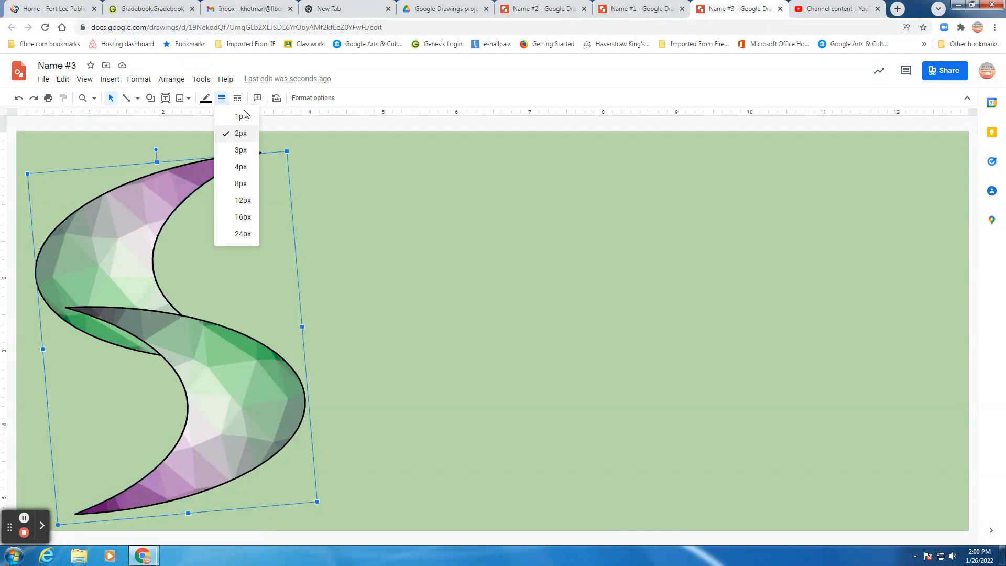
pyautogui.click(207, 98)
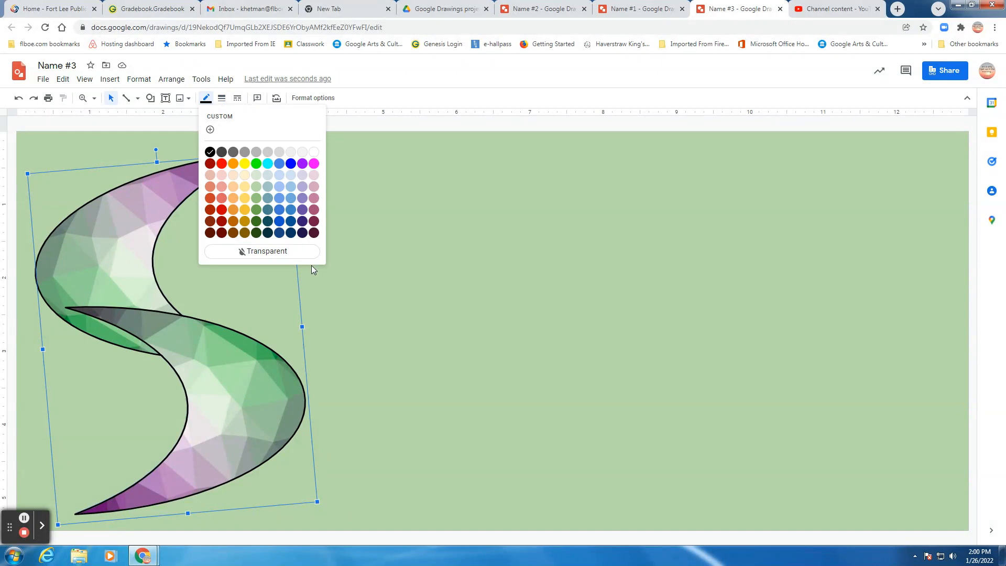
pyautogui.click(280, 251)
pyautogui.click(419, 317)
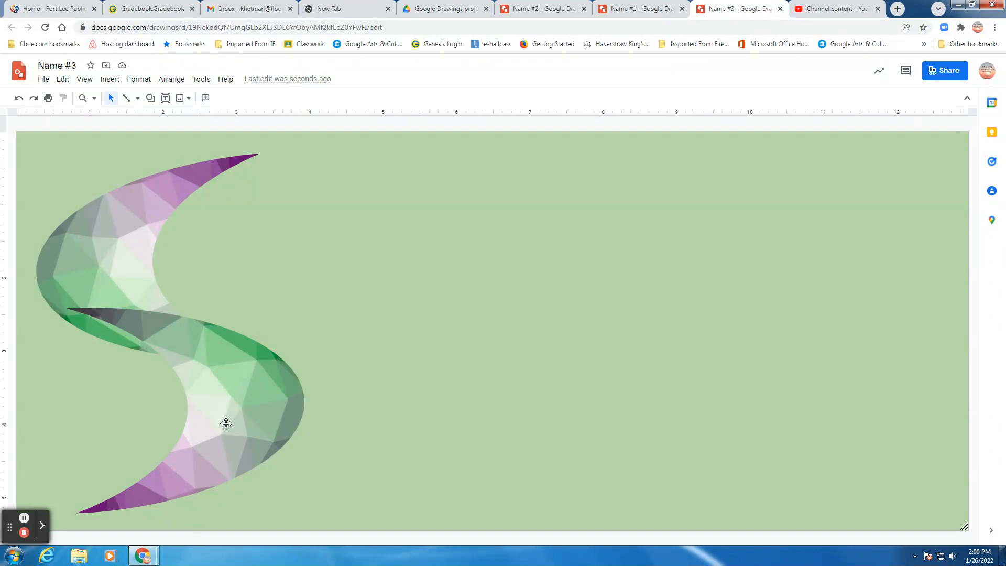
# - Insert the teal chevron-pleated picture from the "green designs" web image results into the drawing
pyautogui.click(109, 78)
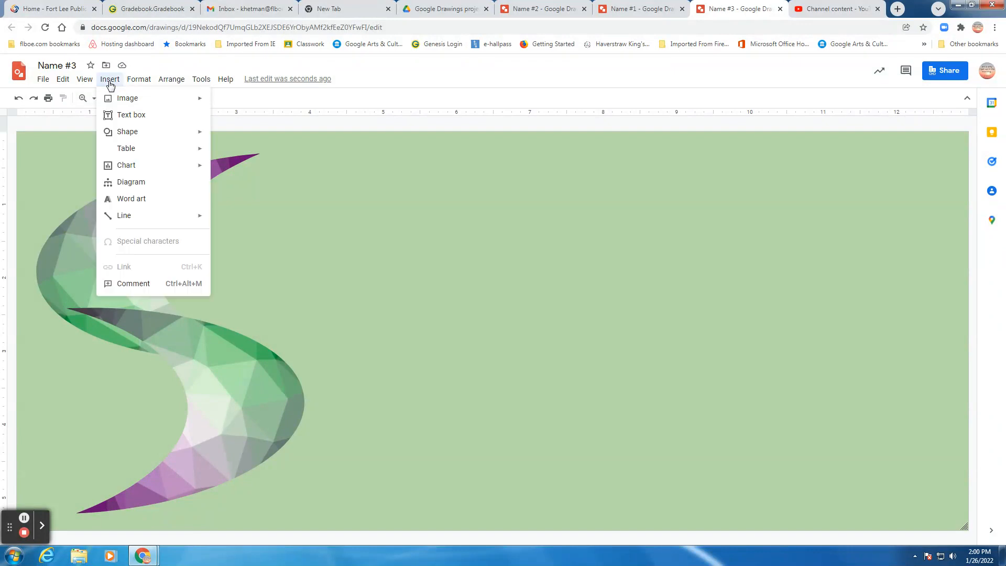
pyautogui.moveTo(110, 100)
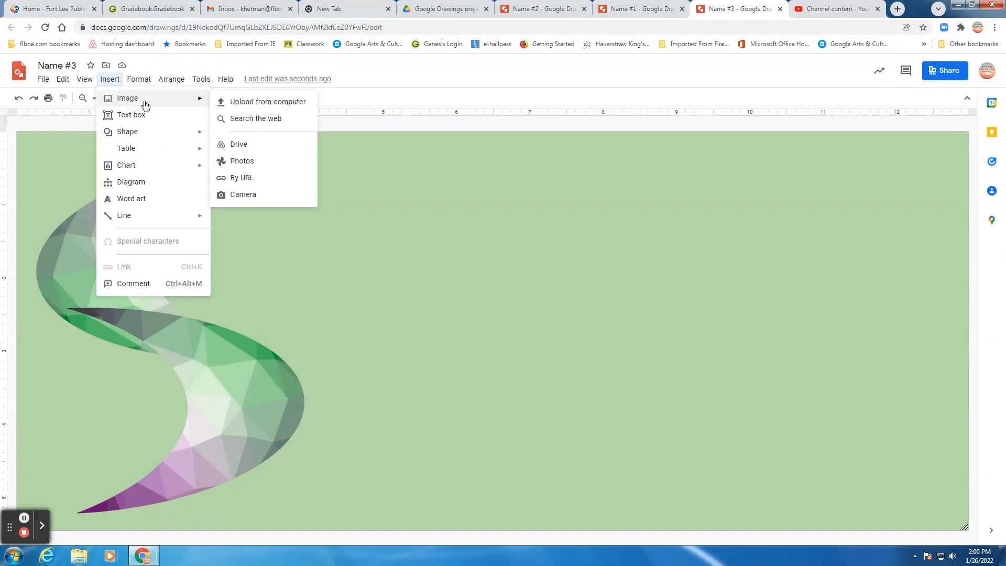
pyautogui.click(231, 118)
pyautogui.scroll(-6, 922, 404)
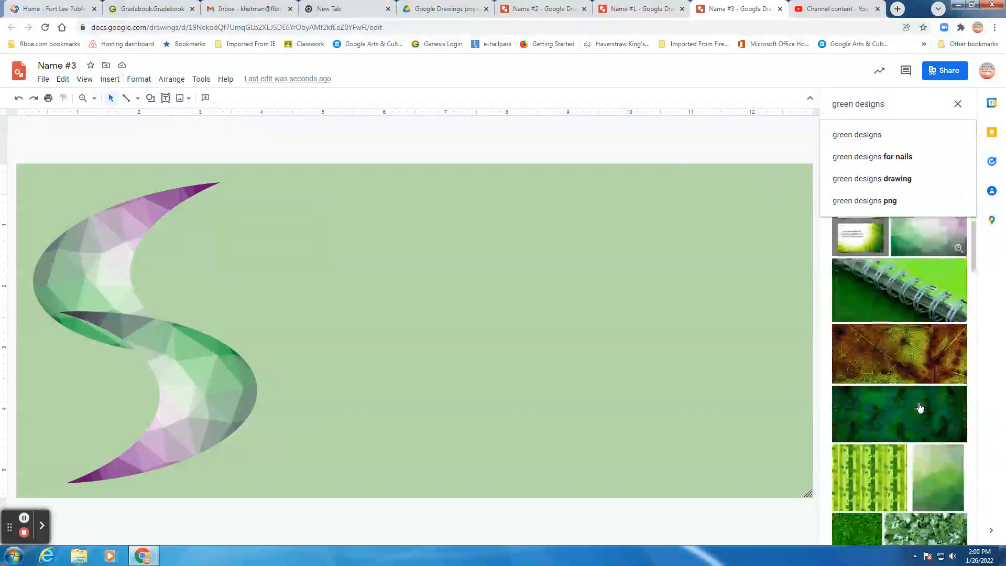
pyautogui.scroll(-3, 917, 406)
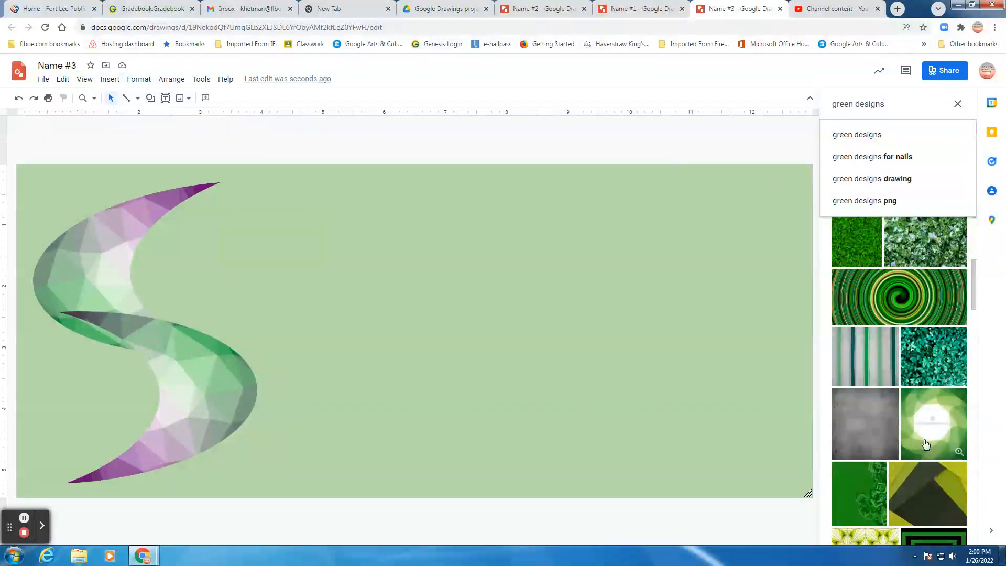
pyautogui.scroll(-7, 935, 425)
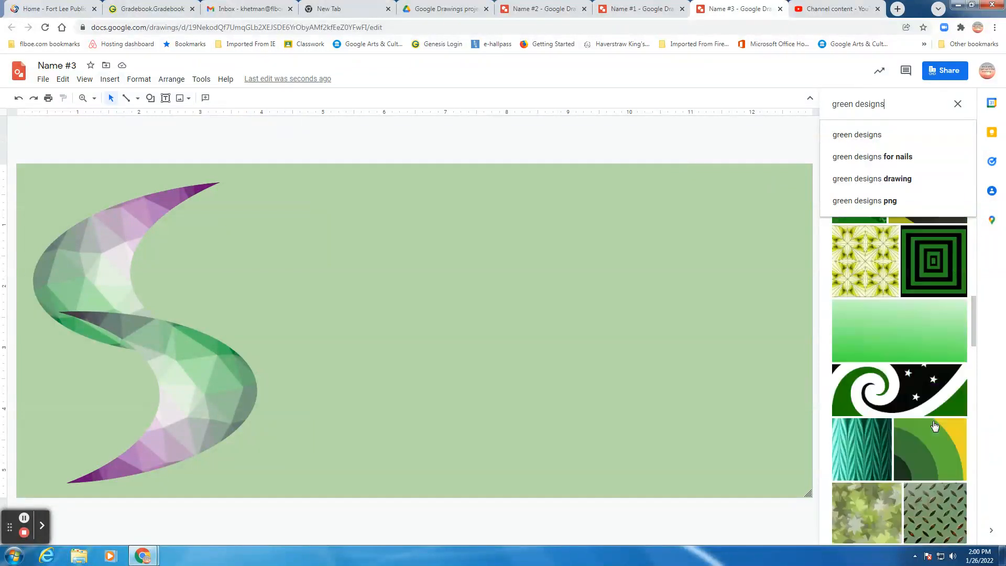
pyautogui.click(863, 386)
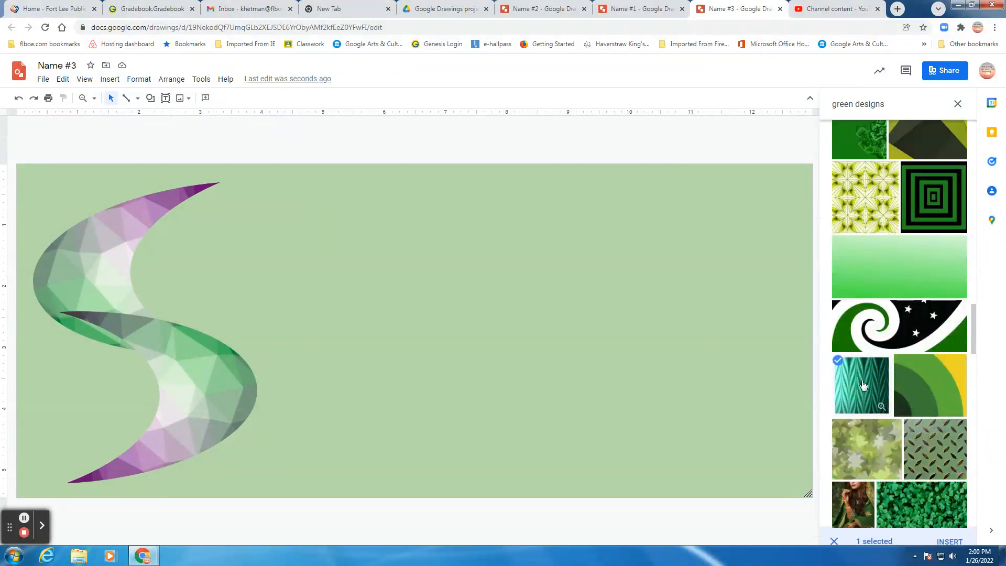
pyautogui.click(946, 530)
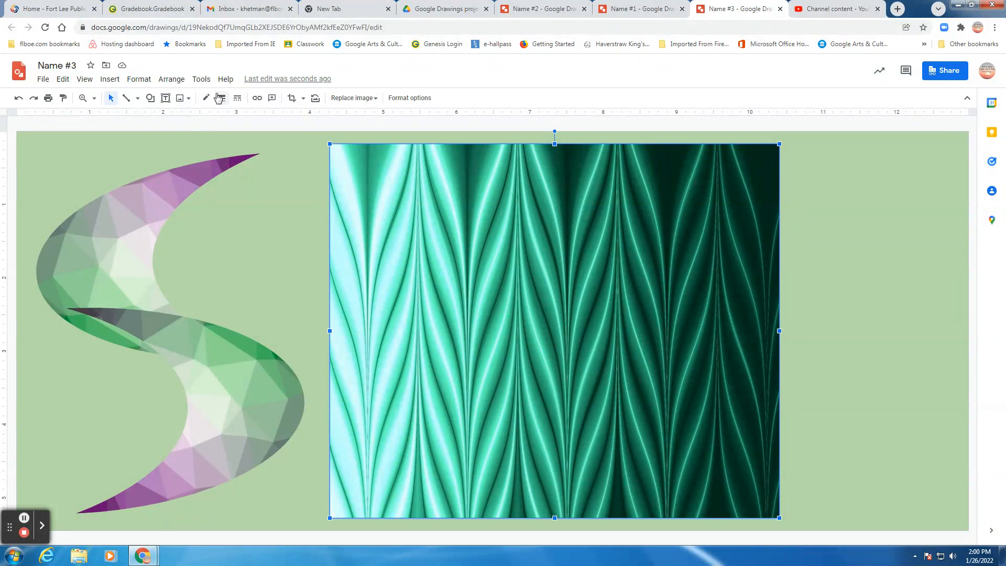
# - Mask the teal picture with a triangle shape
pyautogui.click(303, 99)
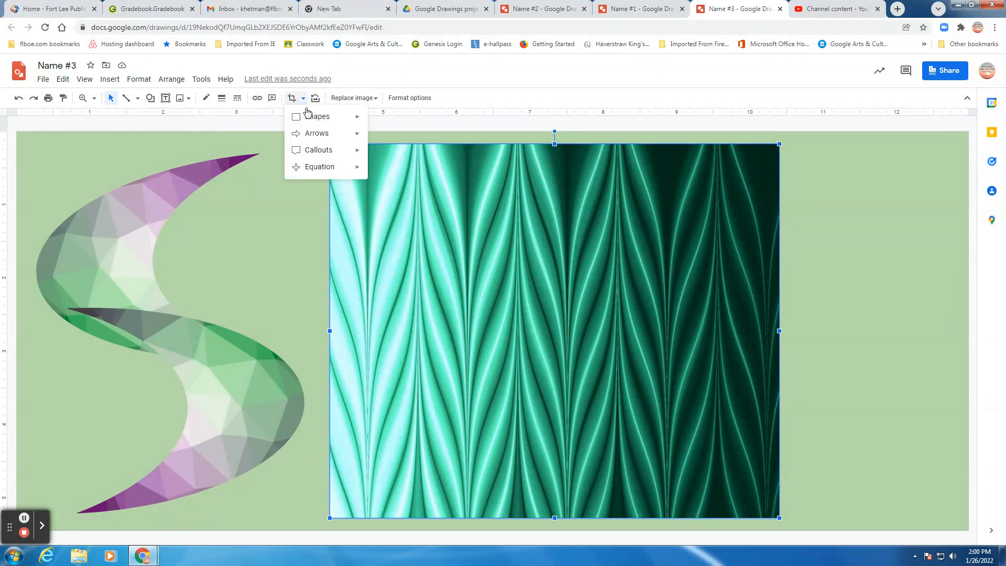
pyautogui.moveTo(311, 126)
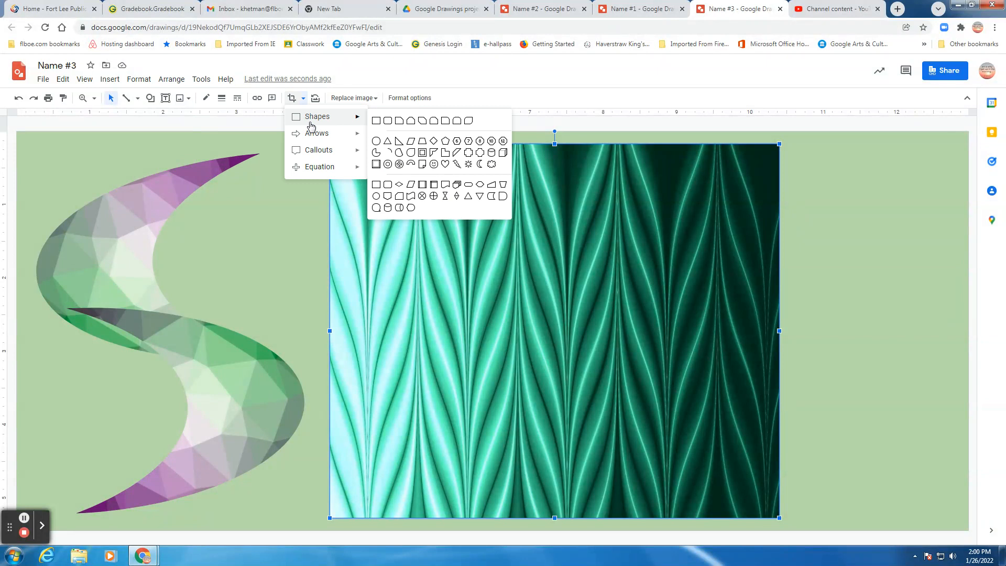
pyautogui.click(389, 145)
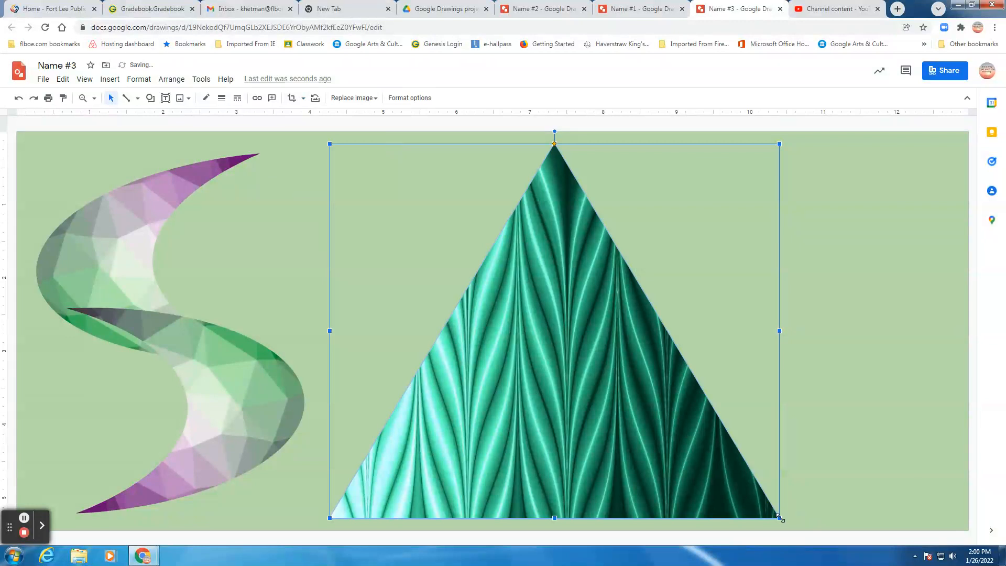
# - Resize the teal triangle to about 3.6 inches wide and 3.7 inches high and place it just beside the S
pyautogui.moveTo(779, 517); pyautogui.dragTo(578, 414)
pyautogui.moveTo(491, 273); pyautogui.dragTo(456, 316)
pyautogui.moveTo(622, 185); pyautogui.dragTo(535, 219)
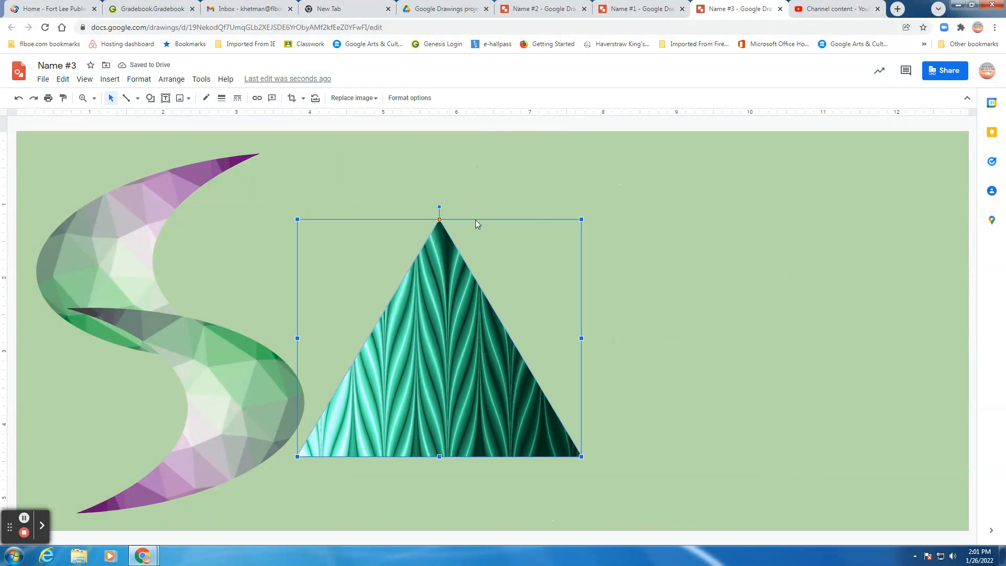
pyautogui.moveTo(439, 206); pyautogui.dragTo(439, 177)
pyautogui.moveTo(438, 456); pyautogui.dragTo(438, 513)
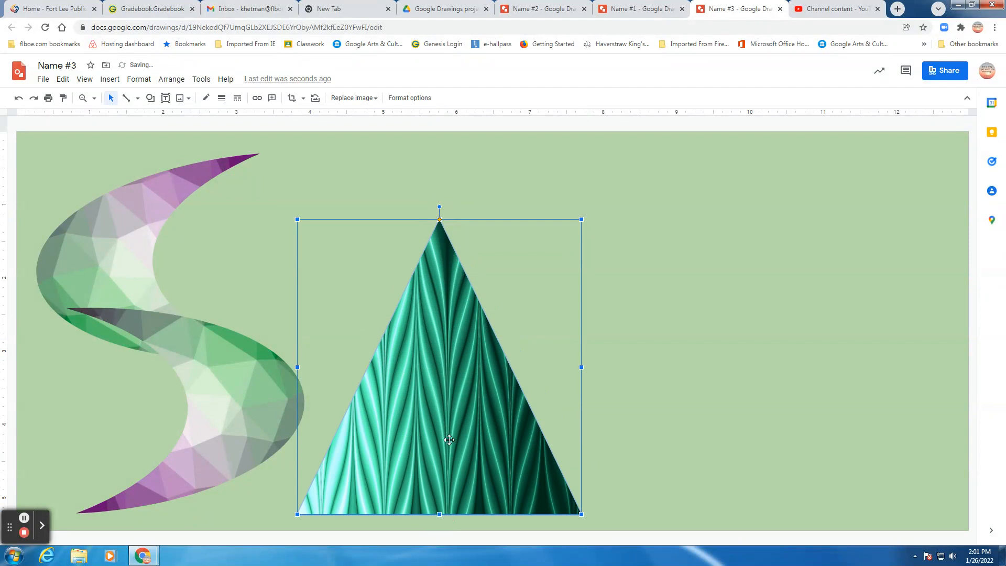
pyautogui.moveTo(440, 382); pyautogui.dragTo(438, 363)
pyautogui.moveTo(578, 496); pyautogui.dragTo(556, 475)
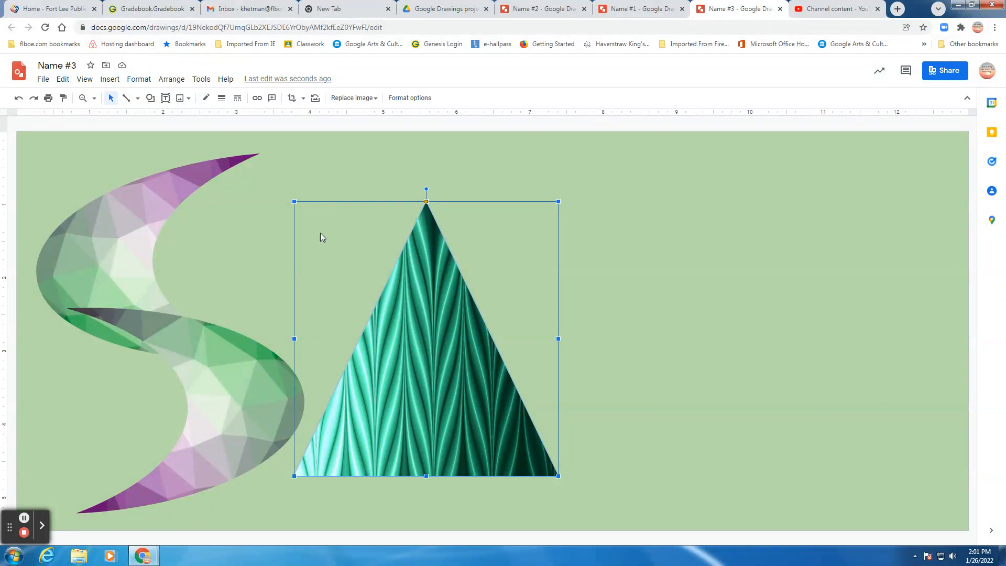
pyautogui.click(649, 282)
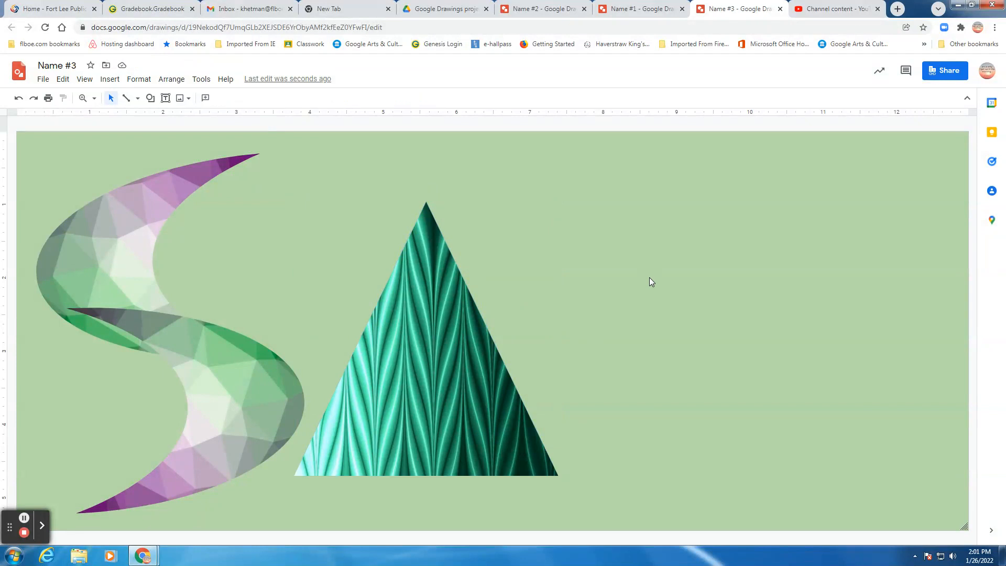
# - Add a small triangle shape over the lower middle of the teal triangle, about 0.8 inches wide
pyautogui.click(313, 203)
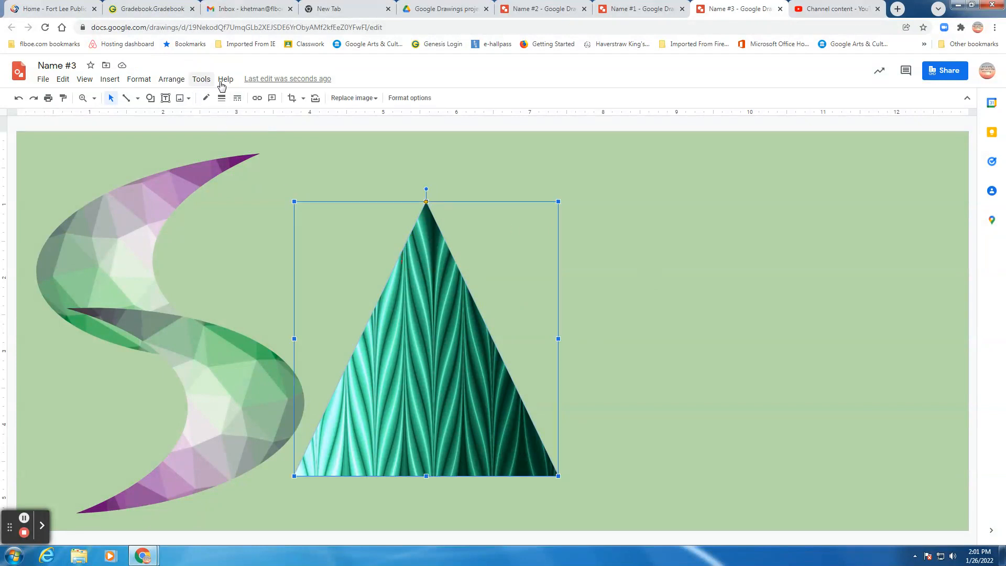
pyautogui.click(110, 81)
pyautogui.moveTo(122, 134)
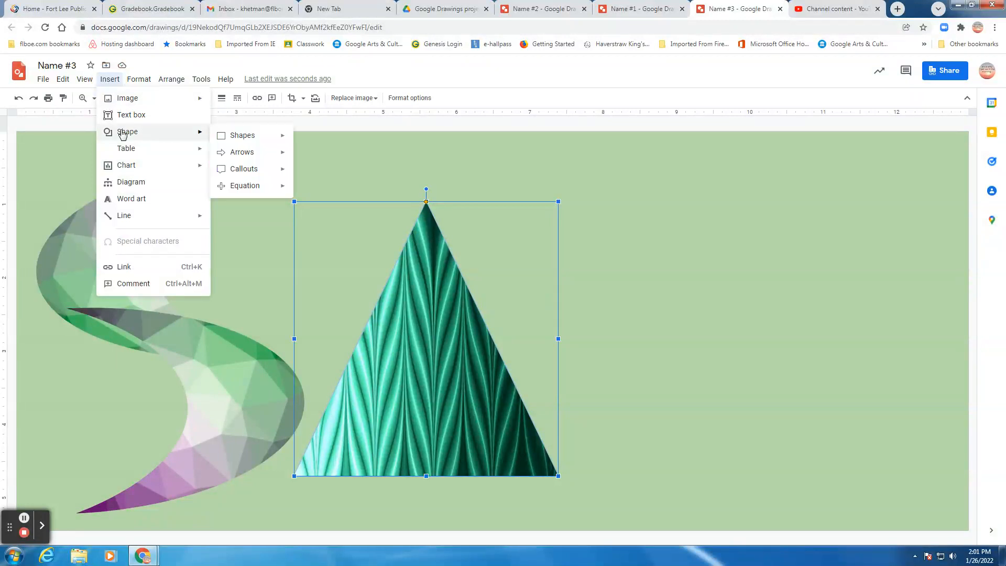
pyautogui.moveTo(247, 138)
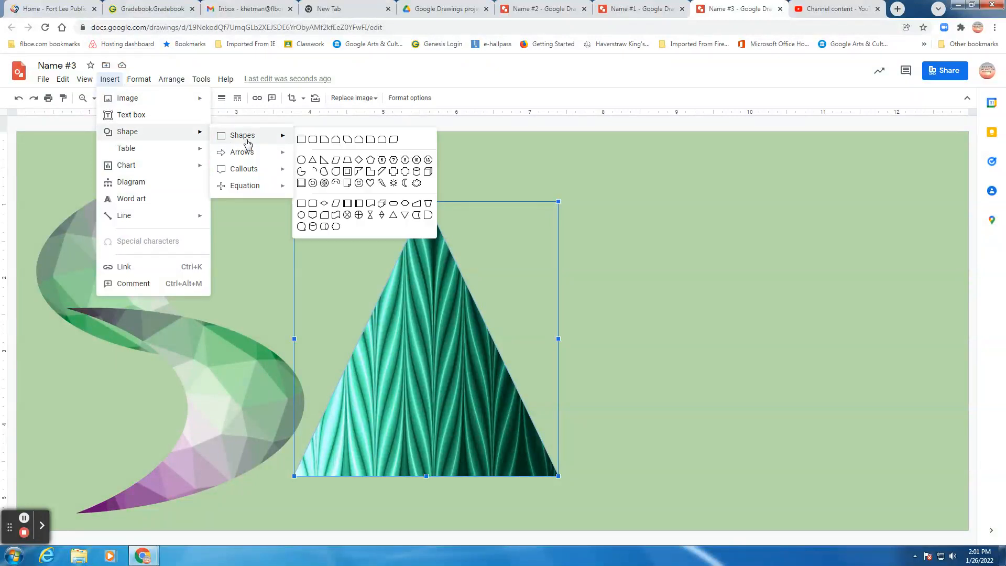
pyautogui.click(312, 162)
pyautogui.click(420, 415)
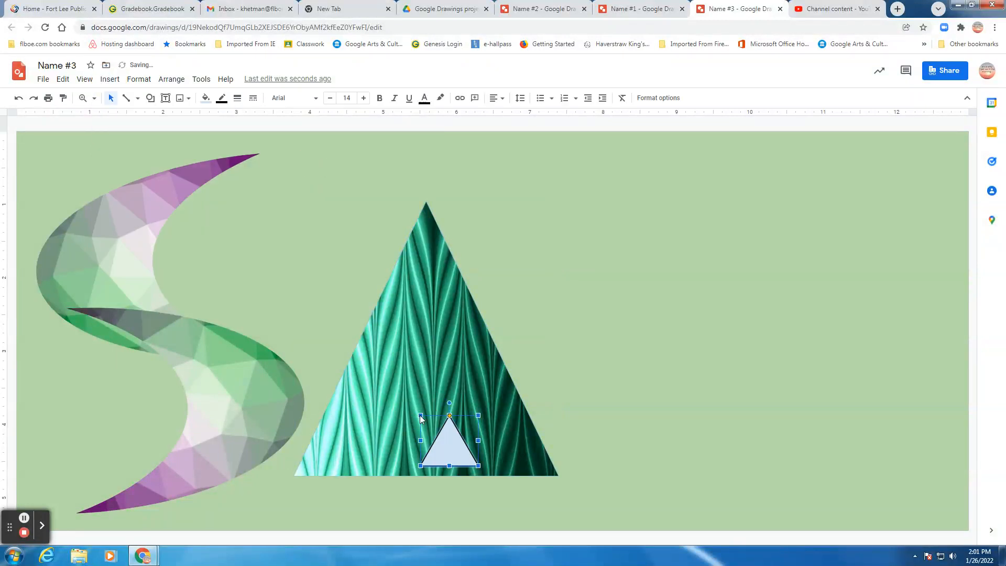
# - Center the small triangle on the teal triangle's base and stretch it to about 2.1 inches high as the A's opening
pyautogui.moveTo(449, 449); pyautogui.dragTo(415, 475)
pyautogui.click(426, 449)
pyautogui.moveTo(429, 402); pyautogui.dragTo(429, 365)
pyautogui.moveTo(426, 436); pyautogui.dragTo(420, 475)
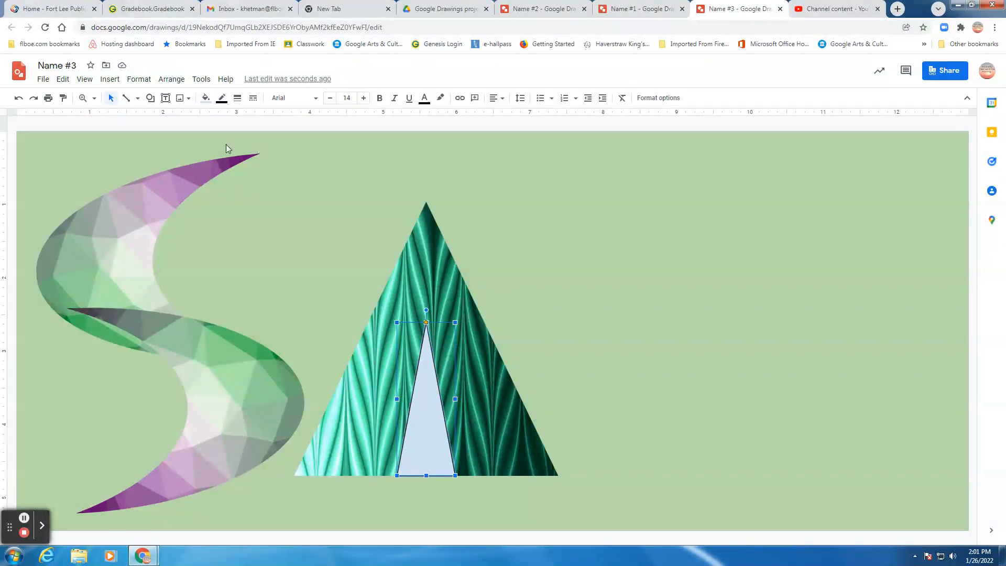
# - Fill the small triangle with the light green that matches the background and make its outline transparent
pyautogui.click(204, 99)
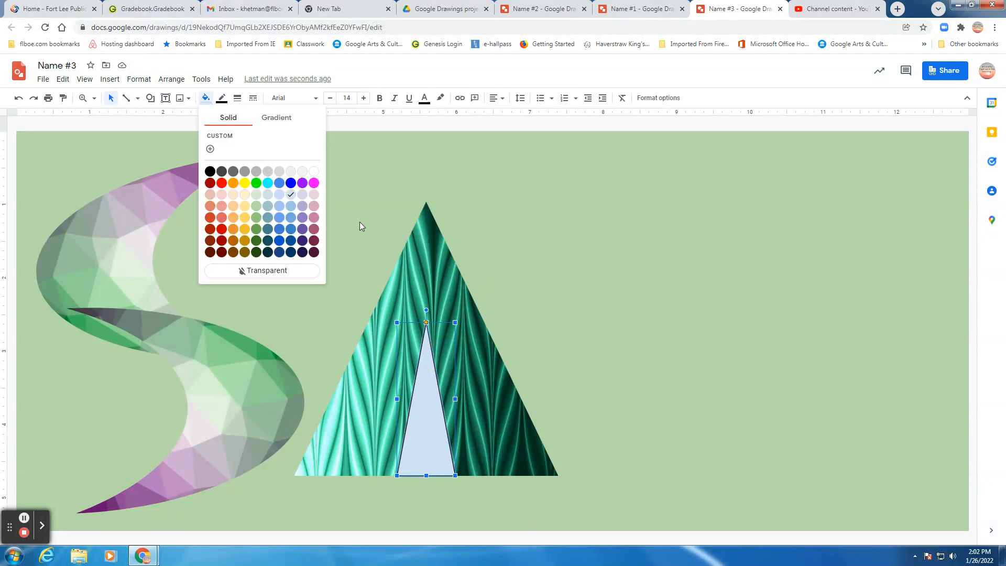
pyautogui.click(256, 196)
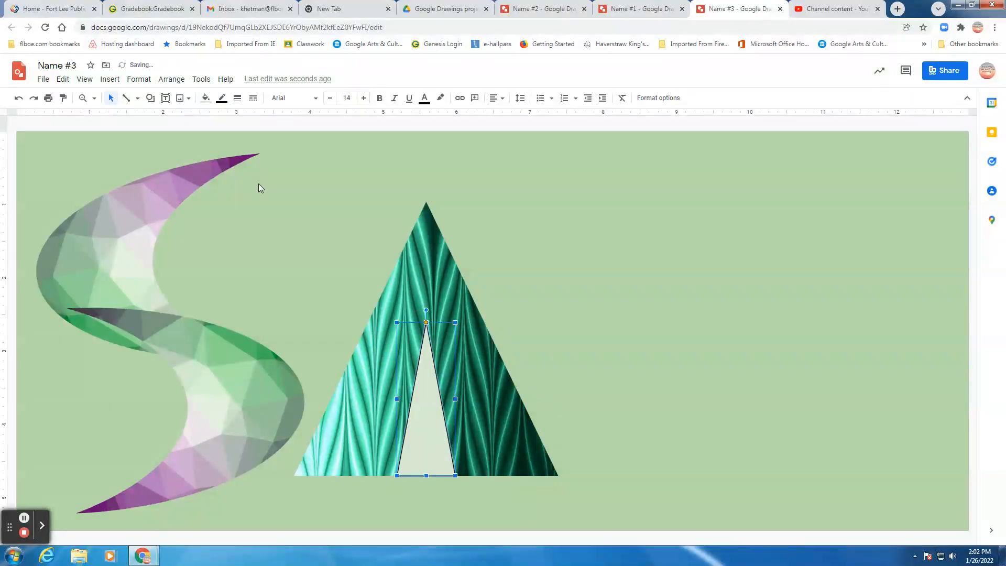
pyautogui.click(205, 99)
pyautogui.click(257, 208)
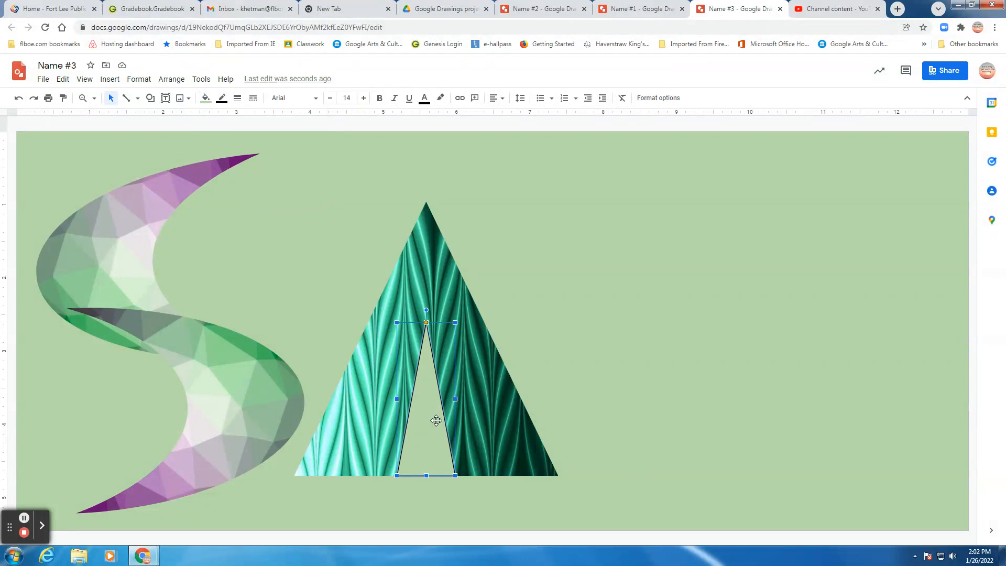
pyautogui.click(222, 98)
pyautogui.click(282, 251)
pyautogui.click(443, 500)
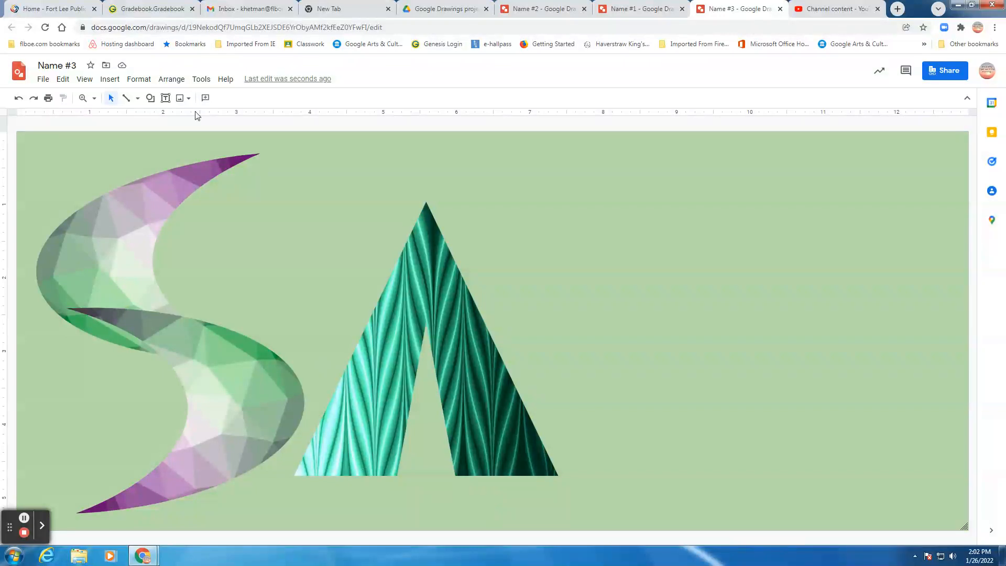
# - Insert a second copy of the teal chevron-pleated picture from the web image results, in the empty area beside the A
pyautogui.click(110, 79)
pyautogui.moveTo(105, 105)
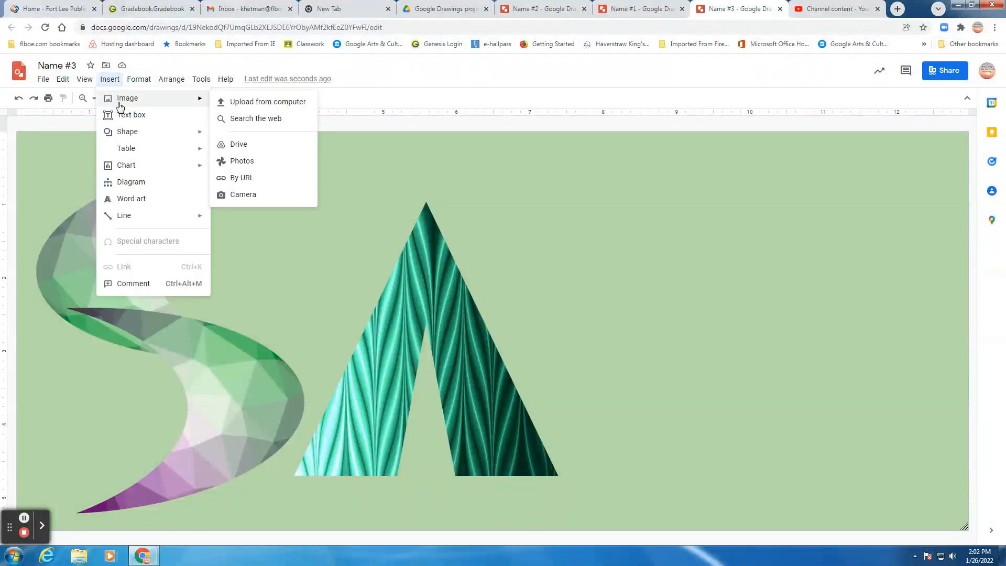
pyautogui.click(304, 126)
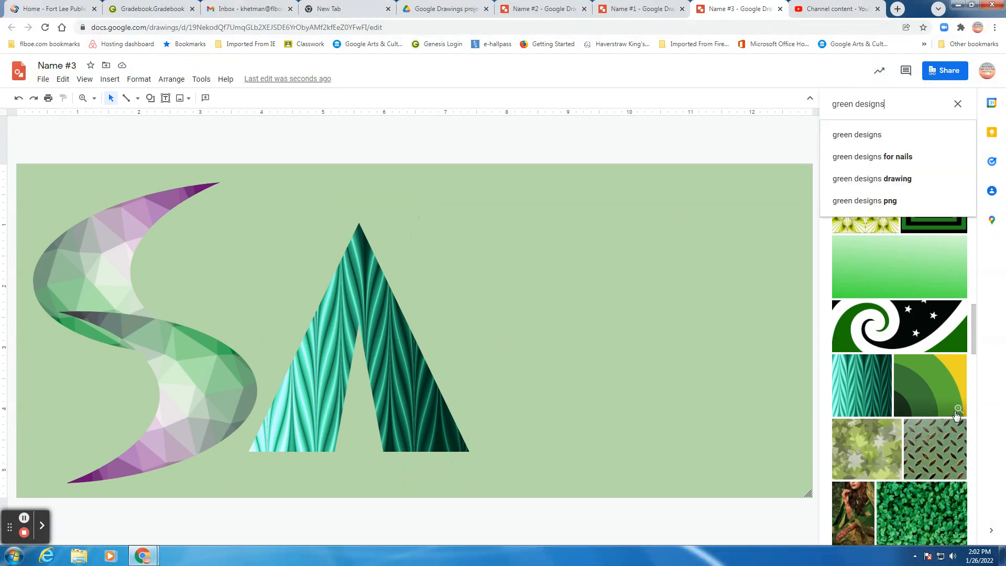
pyautogui.scroll(-1, 937, 468)
pyautogui.scroll(-10, 936, 468)
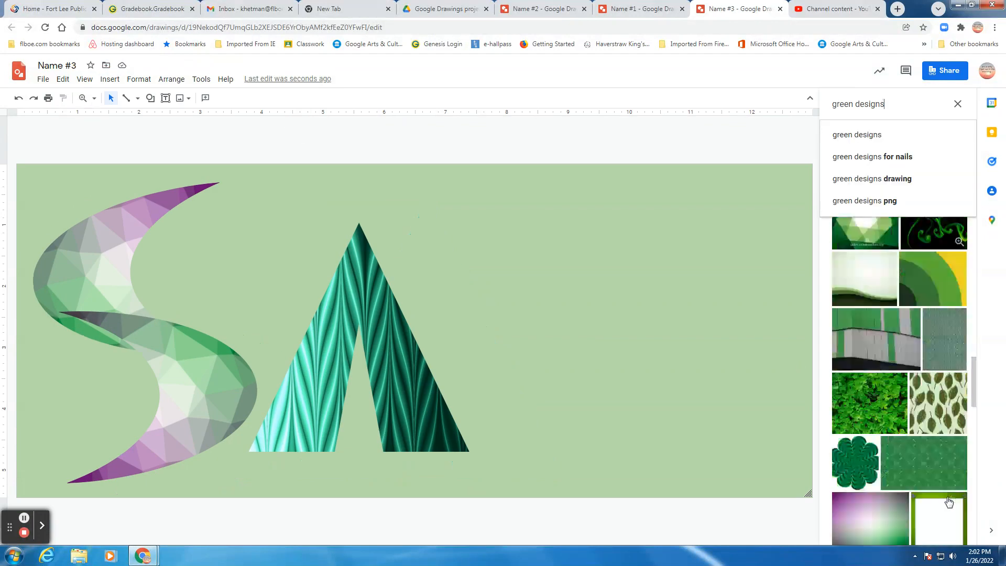
pyautogui.scroll(10, 949, 501)
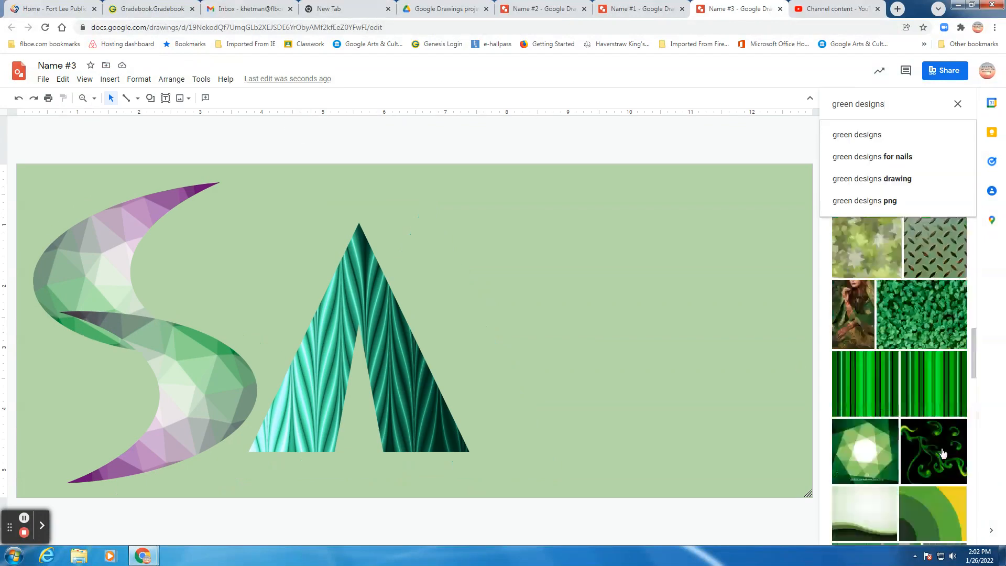
pyautogui.click(859, 467)
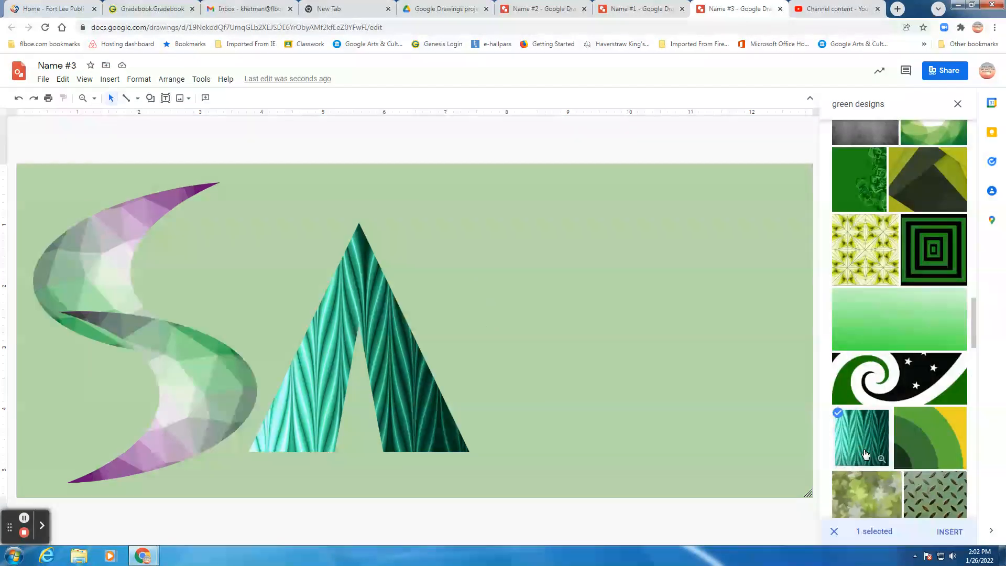
pyautogui.click(950, 531)
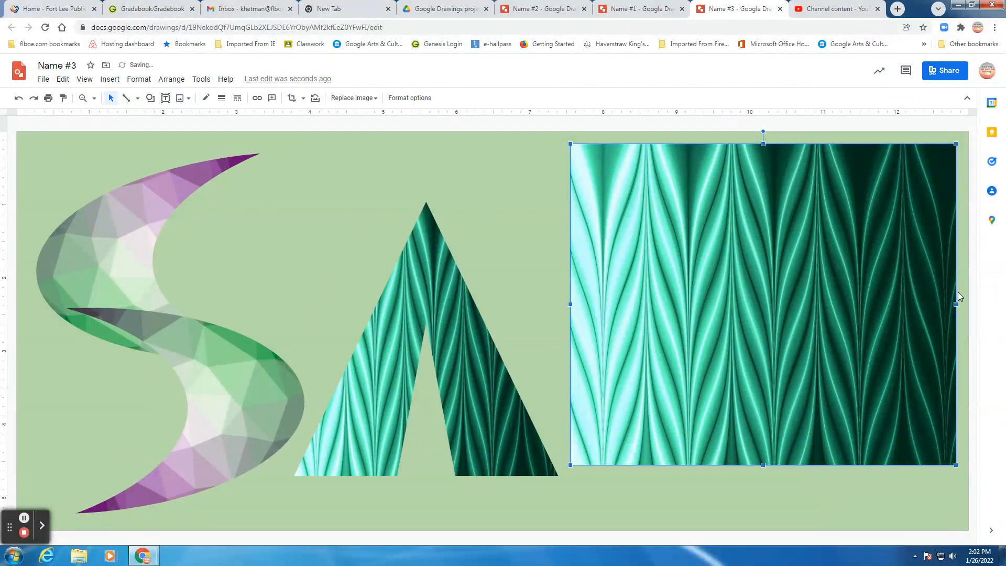
# - Stretch the teal picture slightly taller, to about 4.5 inches, and crop it to a horizontal strip about 1 inch high
pyautogui.moveTo(762, 464)
pyautogui.mouseDown()
pyautogui.moveTo(763, 236)
pyautogui.moveTo(765, 473)
pyautogui.moveTo(753, 293)
pyautogui.moveTo(764, 204)
pyautogui.moveTo(763, 475)
pyautogui.mouseUp()
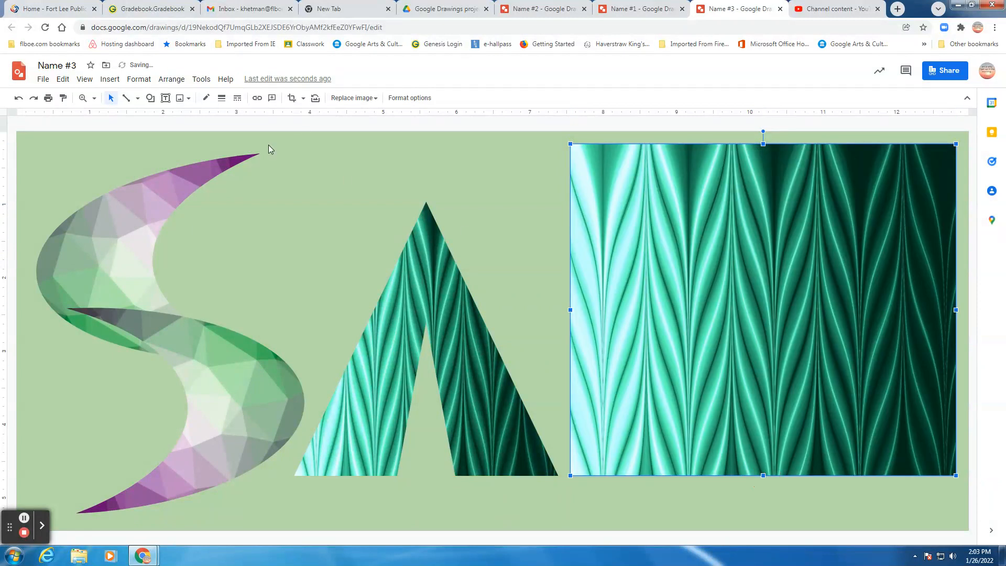
pyautogui.click(291, 99)
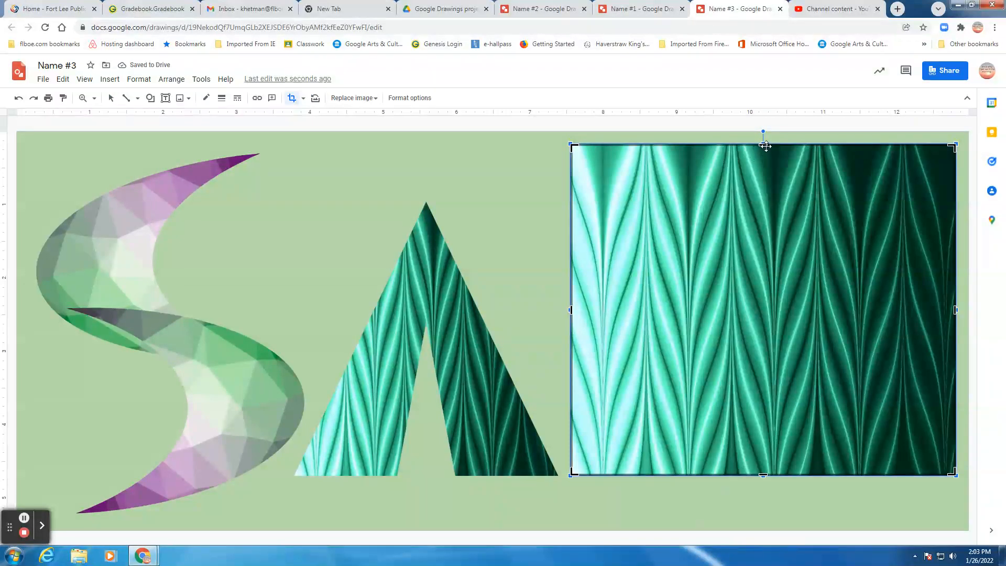
pyautogui.moveTo(765, 146); pyautogui.dragTo(764, 361)
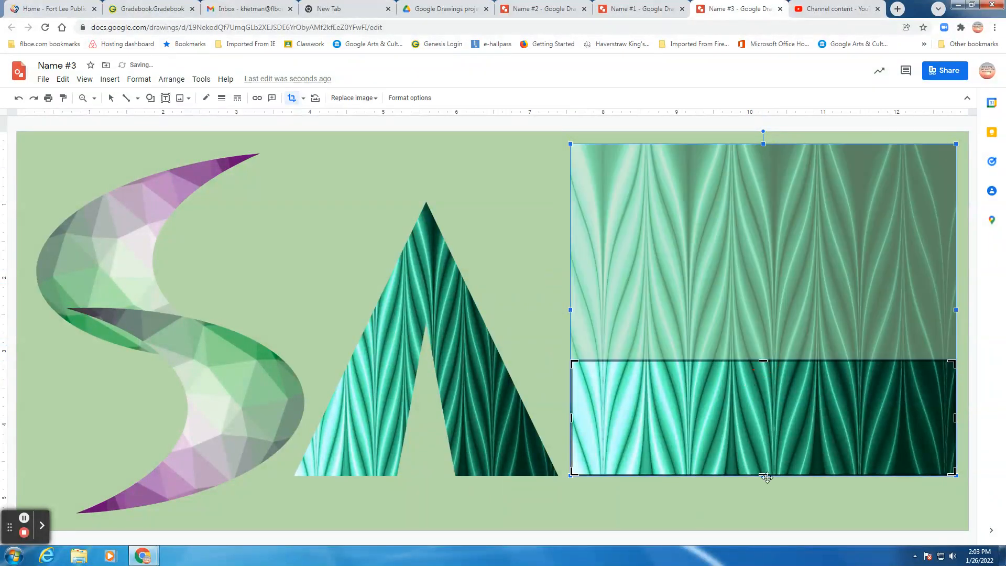
pyautogui.moveTo(762, 473); pyautogui.dragTo(756, 432)
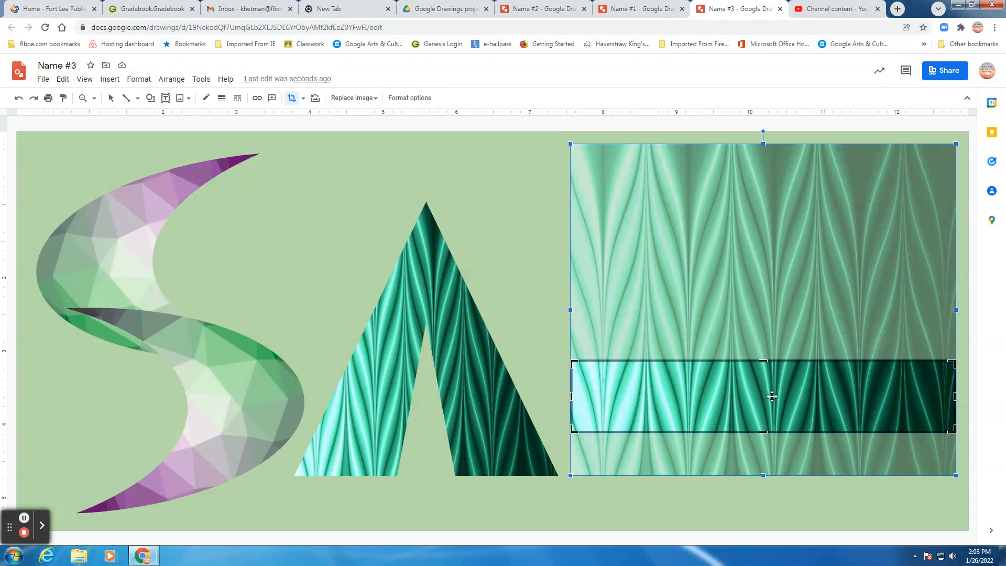
pyautogui.press('Return')
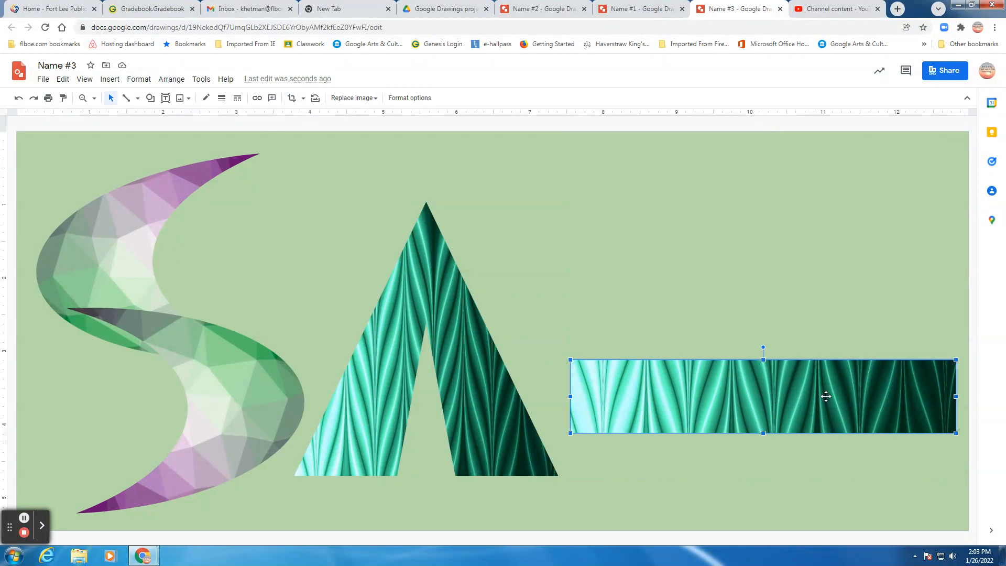
# - Shrink the strip to about 1.9 inches wide and place it across the A as its crossbar
pyautogui.moveTo(954, 359); pyautogui.dragTo(708, 405)
pyautogui.moveTo(640, 423); pyautogui.dragTo(428, 381)
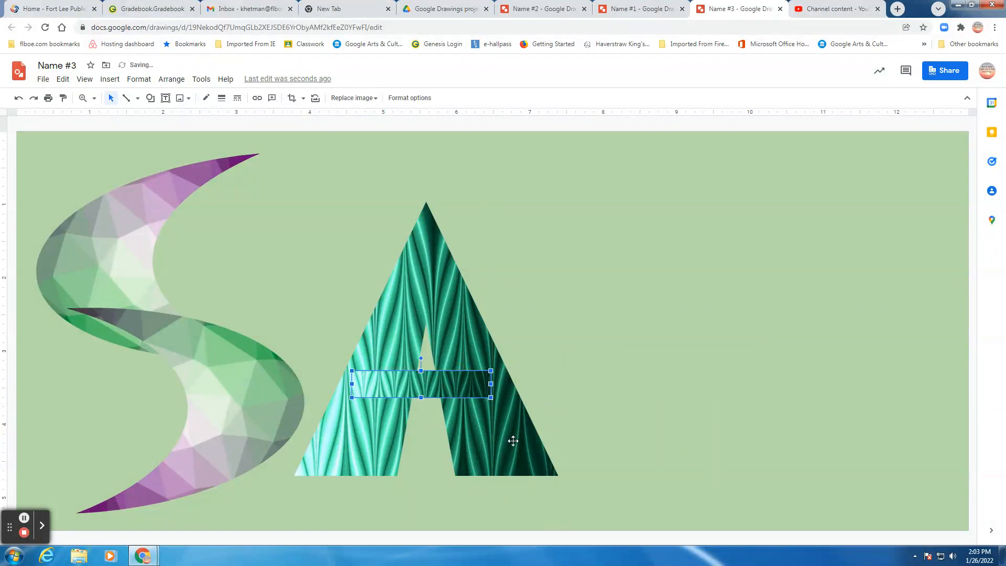
pyautogui.click(570, 387)
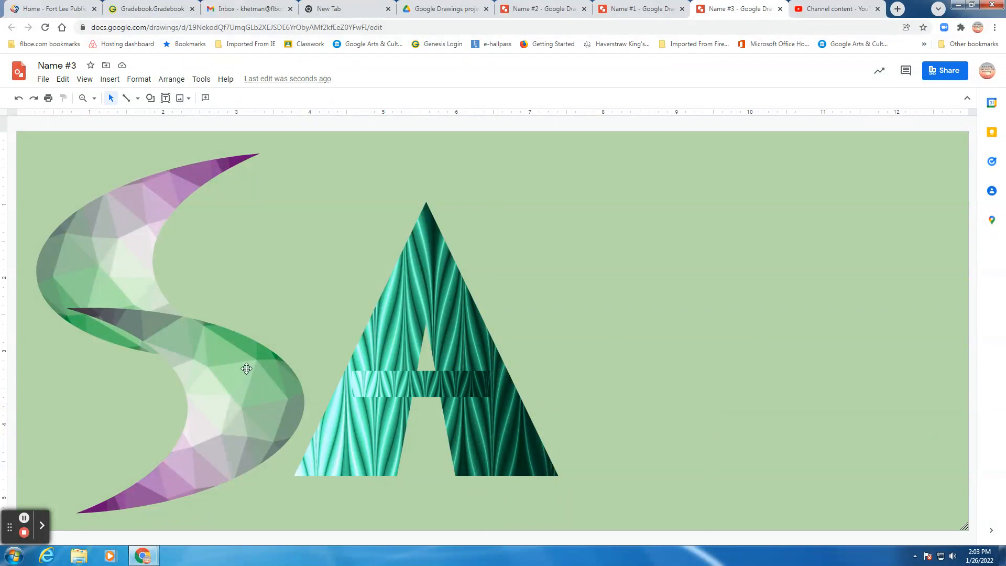
# - Group the crossbar strip with the A's large teal triangle
pyautogui.click(408, 339)
pyautogui.click(449, 376)
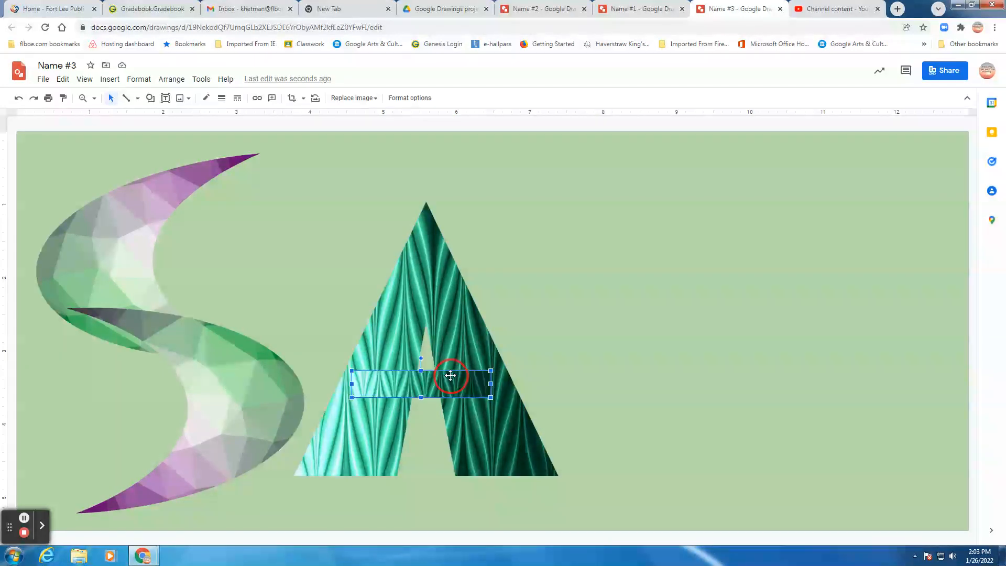
pyautogui.keyDown('shift'); pyautogui.click(436, 311); pyautogui.keyUp('shift')
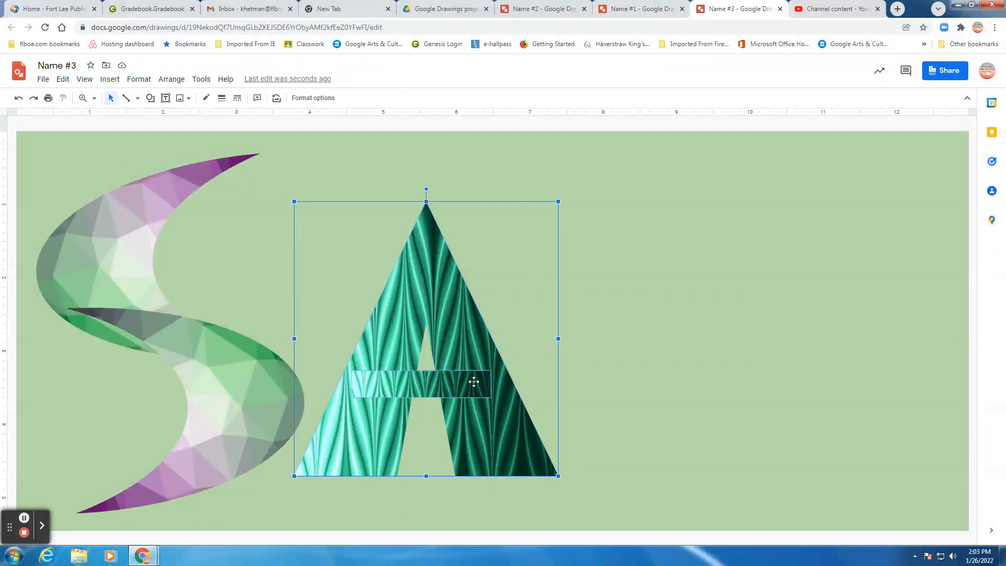
pyautogui.click(173, 79)
pyautogui.click(174, 210)
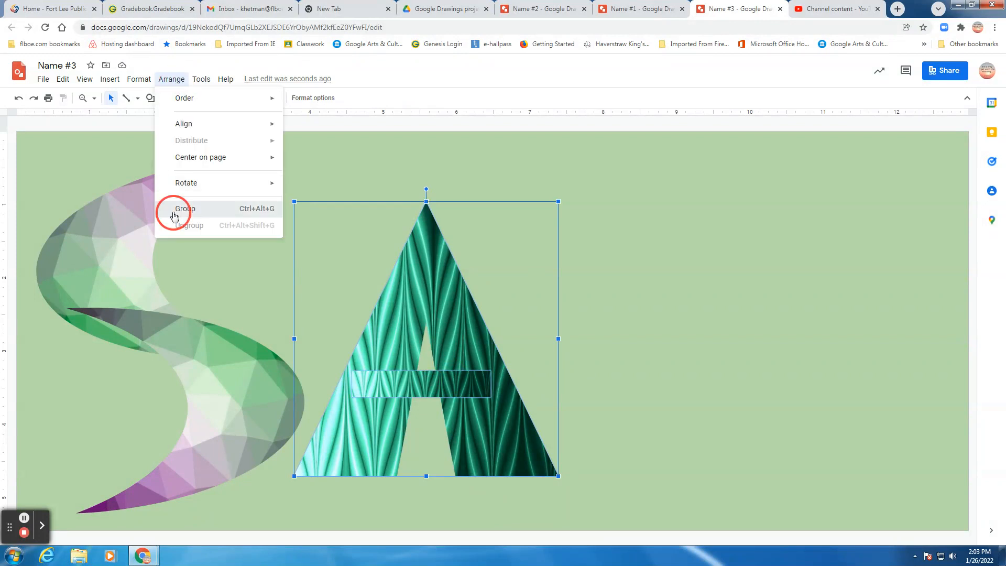
# - Undo the grouping, the crossbar's placement and cropping, and the insertion of the second teal picture
pyautogui.click(16, 99)
pyautogui.click(16, 99)
pyautogui.click(16, 99)
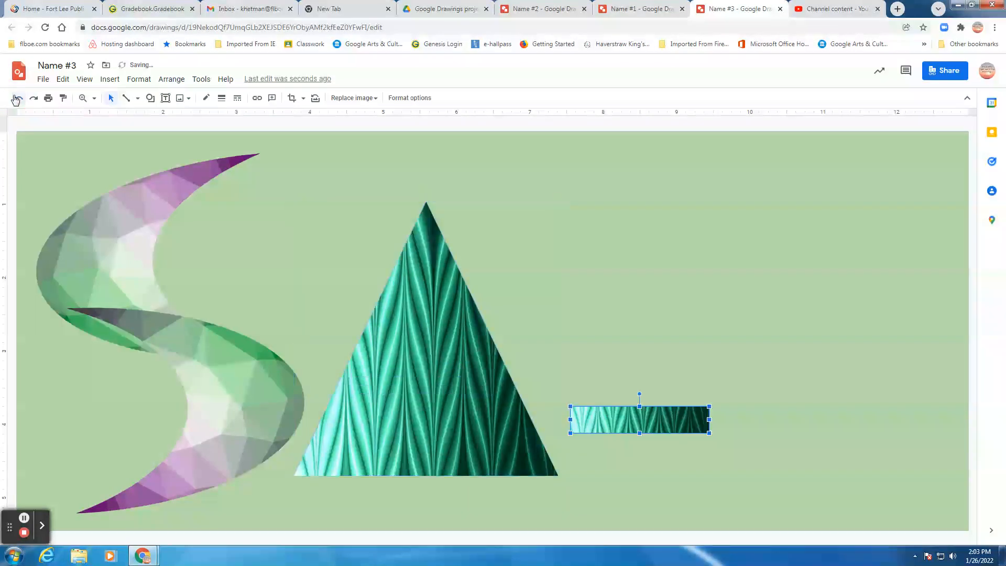
pyautogui.click(15, 99)
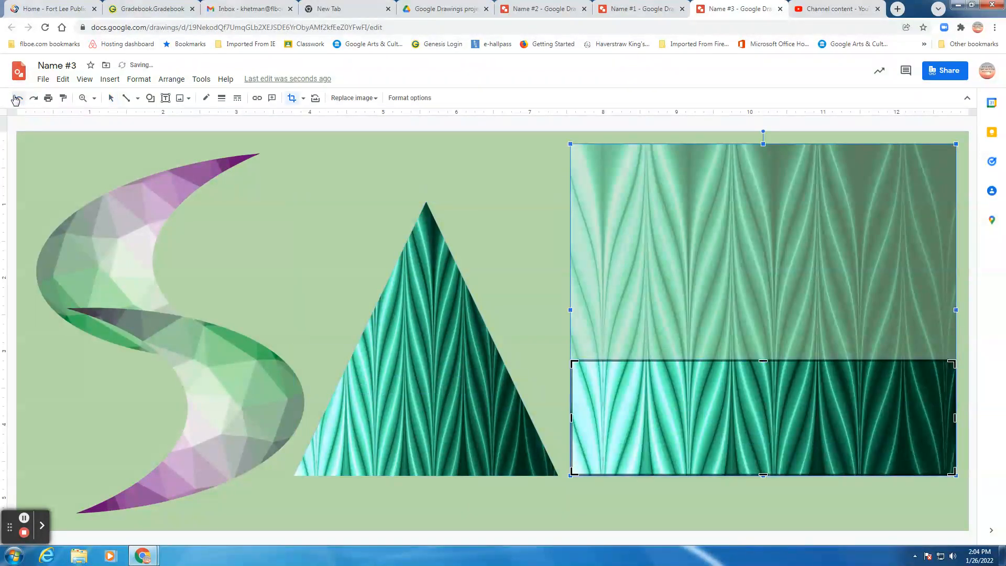
pyautogui.click(16, 99)
pyautogui.click(15, 99)
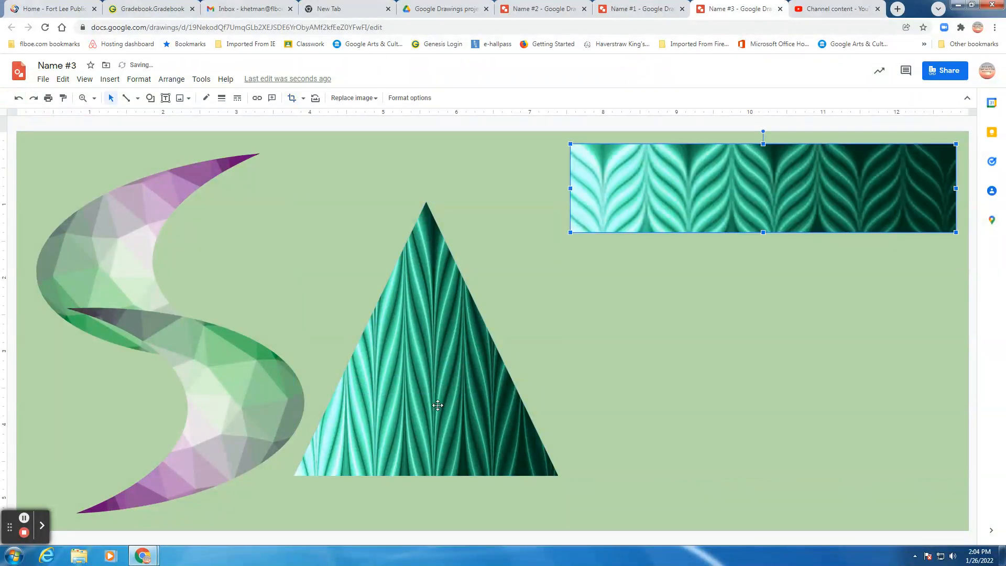
pyautogui.click(20, 101)
pyautogui.click(22, 102)
pyautogui.click(23, 102)
pyautogui.click(23, 102)
pyautogui.click(23, 103)
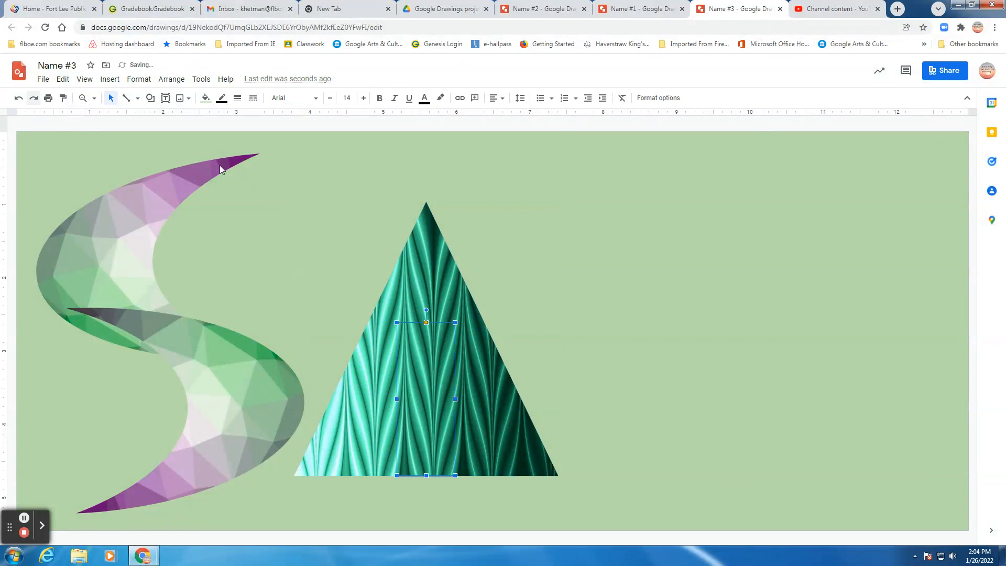
# - Add a triangle about 0.8 inches wide, centered on the teal triangle's base and stretched to about 2.1 inches high as the A's opening
pyautogui.click(172, 79)
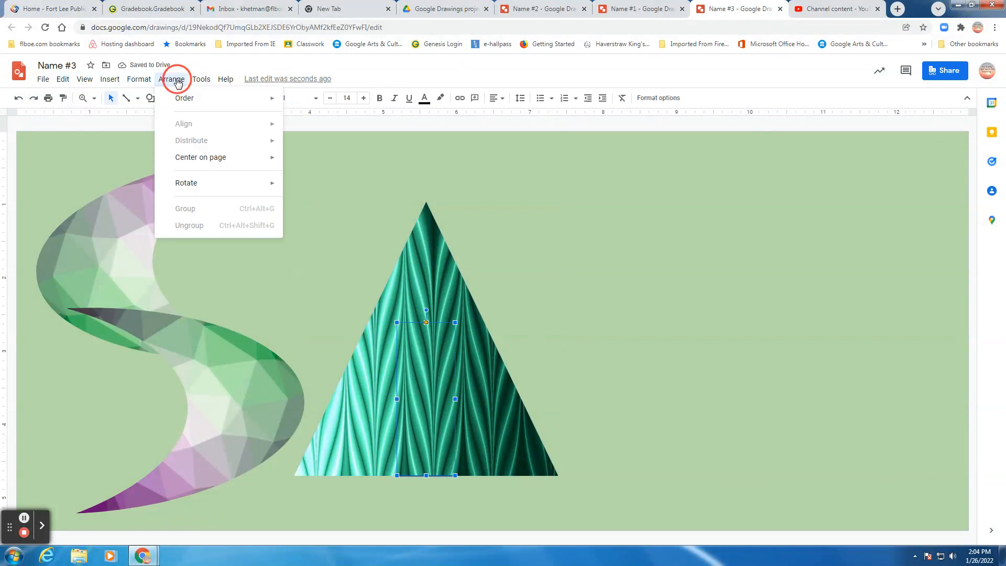
pyautogui.moveTo(119, 81)
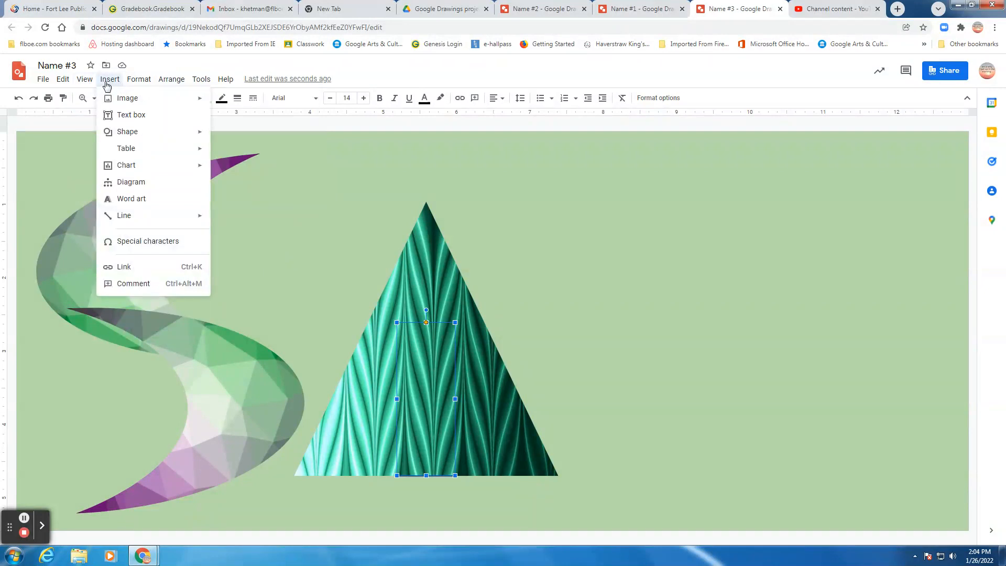
pyautogui.moveTo(195, 135)
pyautogui.moveTo(239, 137)
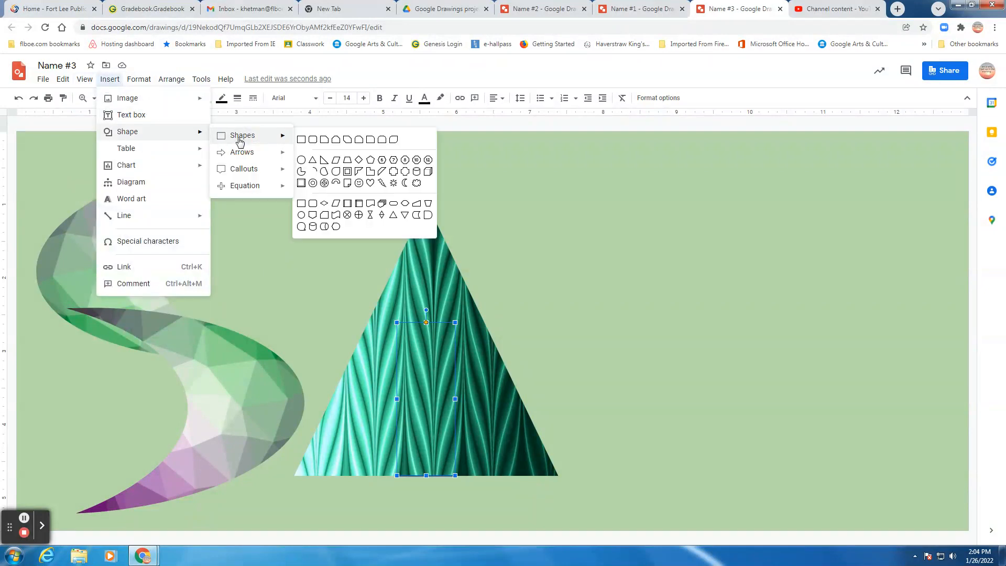
pyautogui.click(301, 159)
pyautogui.moveTo(426, 393); pyautogui.dragTo(484, 444)
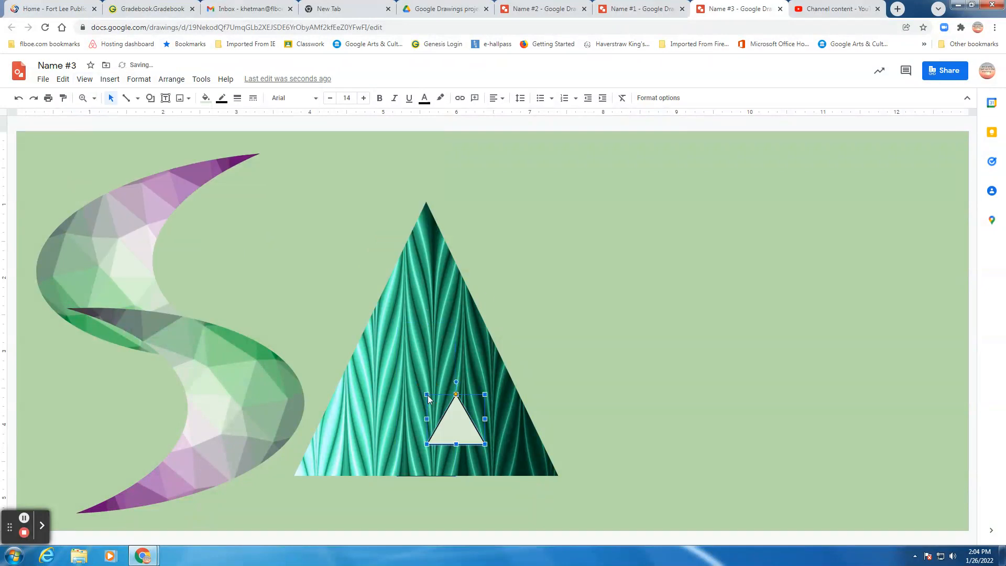
pyautogui.moveTo(456, 414)
pyautogui.mouseDown()
pyautogui.moveTo(400, 442)
pyautogui.moveTo(423, 446)
pyautogui.moveTo(440, 361)
pyautogui.moveTo(433, 326)
pyautogui.mouseUp()
pyautogui.moveTo(426, 372); pyautogui.dragTo(425, 475)
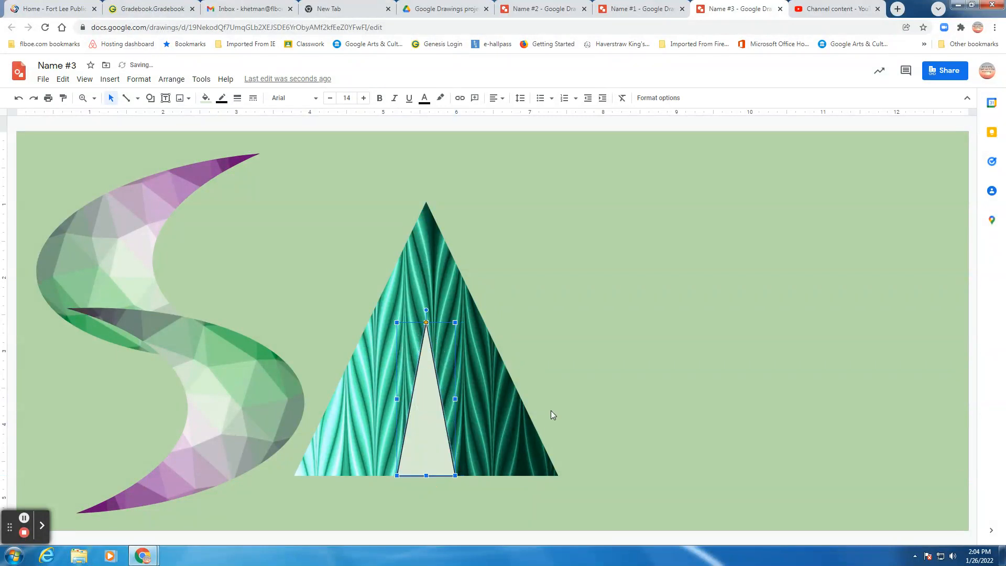
# - Fill the small triangle with the background's light green and make its outline transparent
pyautogui.click(207, 99)
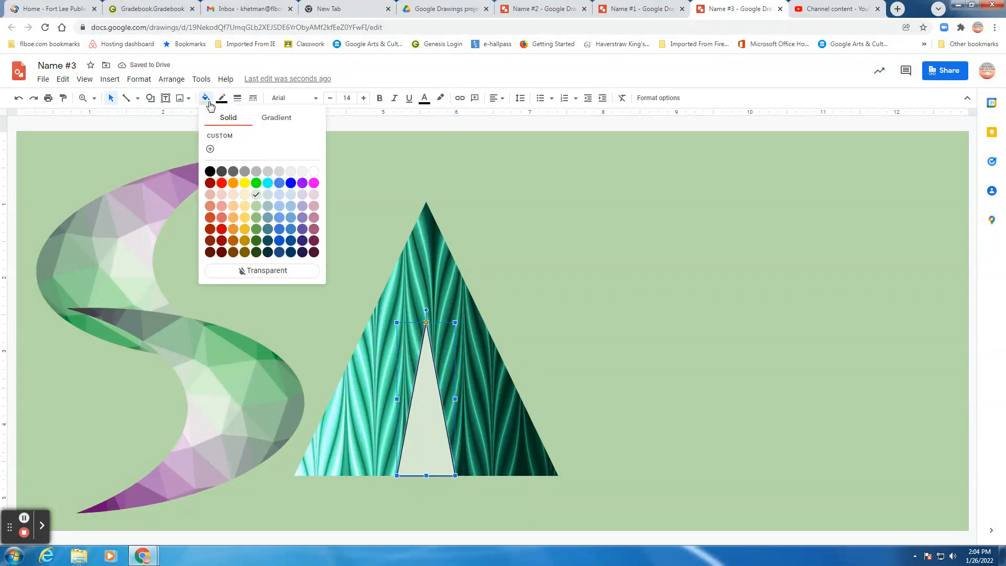
pyautogui.click(256, 205)
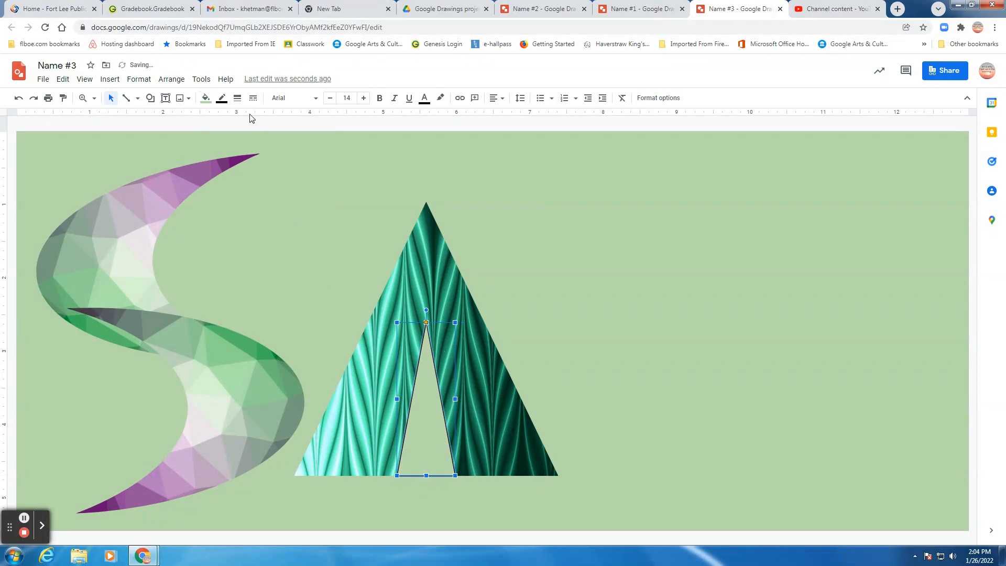
pyautogui.click(222, 97)
pyautogui.click(263, 250)
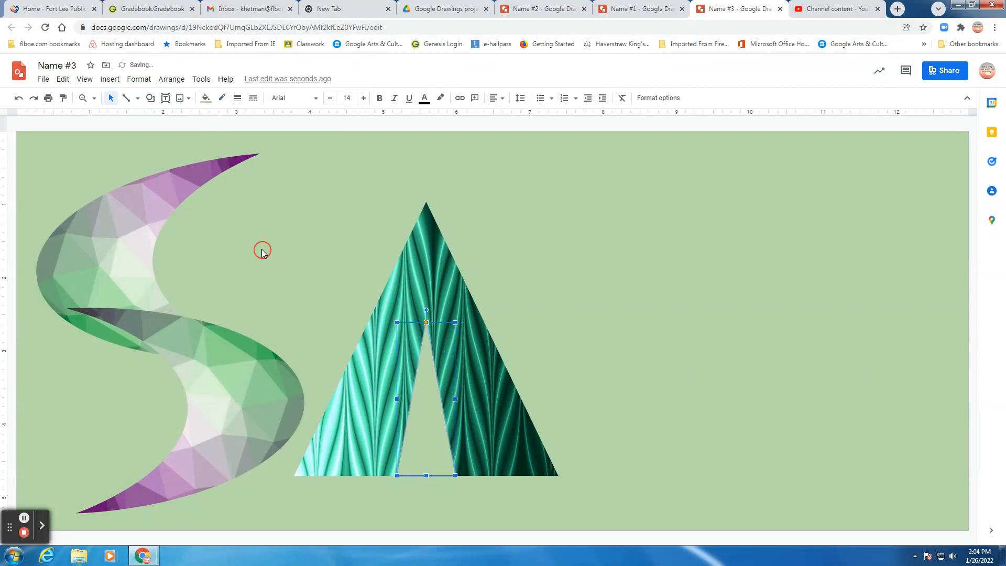
# - Insert the teal chevron-pleated picture from the "green designs" web image results into the empty area beside the A
pyautogui.click(472, 394)
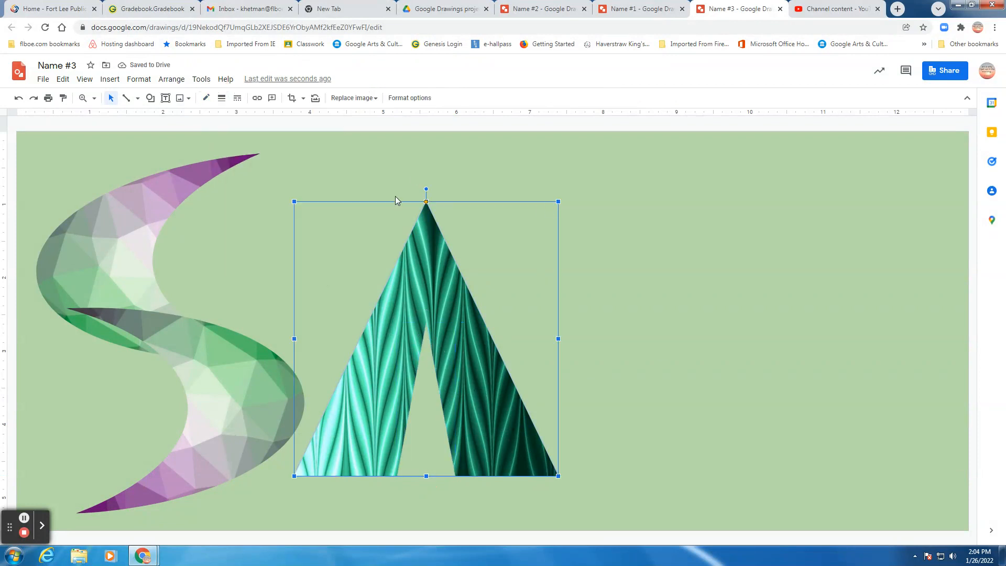
pyautogui.click(109, 78)
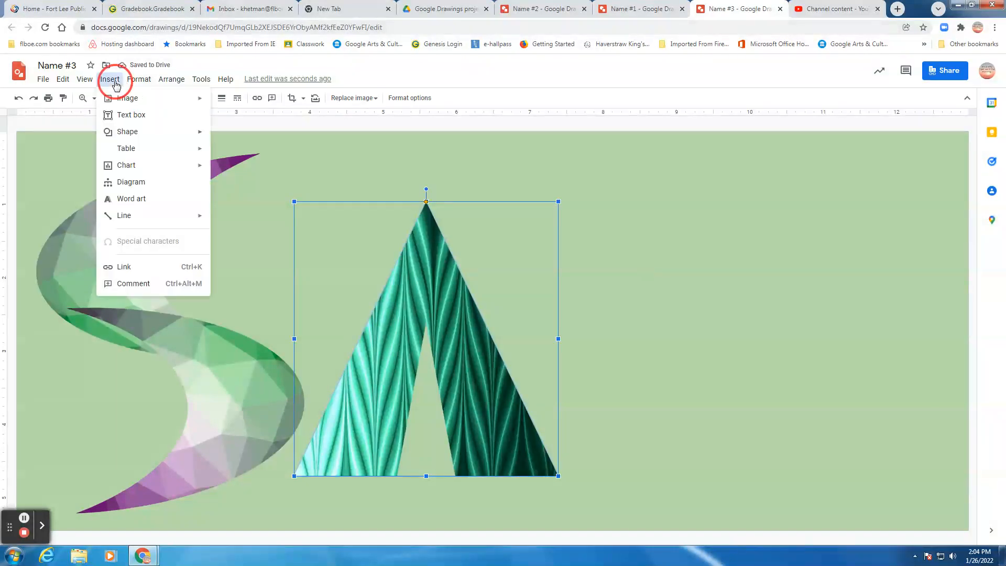
pyautogui.moveTo(125, 99)
pyautogui.click(230, 114)
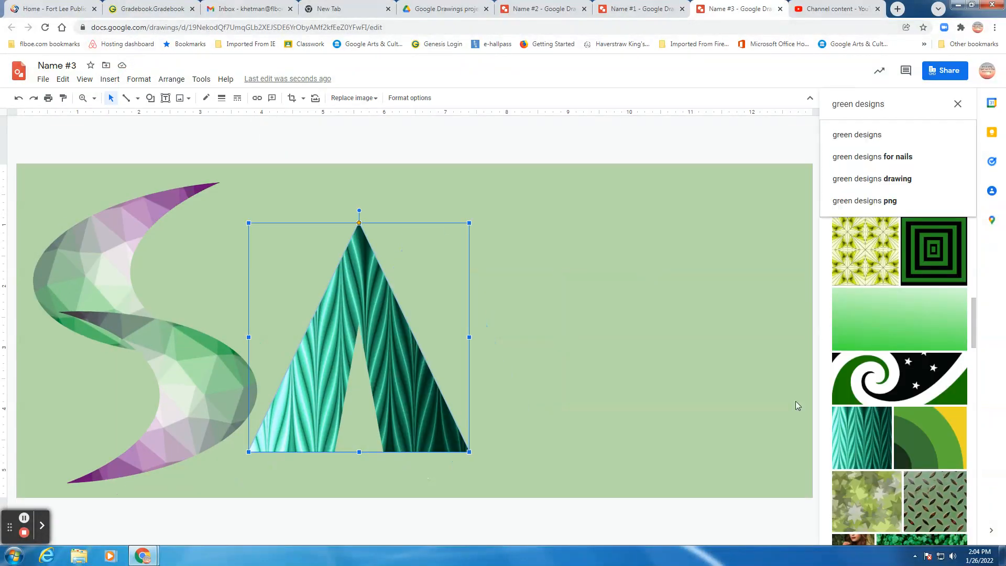
pyautogui.click(935, 534)
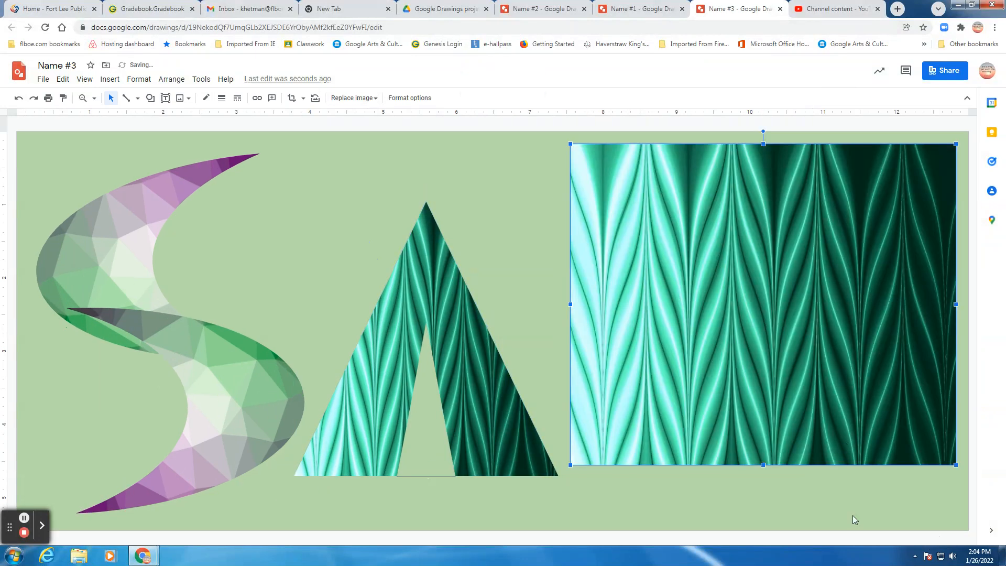
# - Crop the teal picture to a narrow horizontal strip and place it across the A as a crossbar about 3 inches wide
pyautogui.click(292, 98)
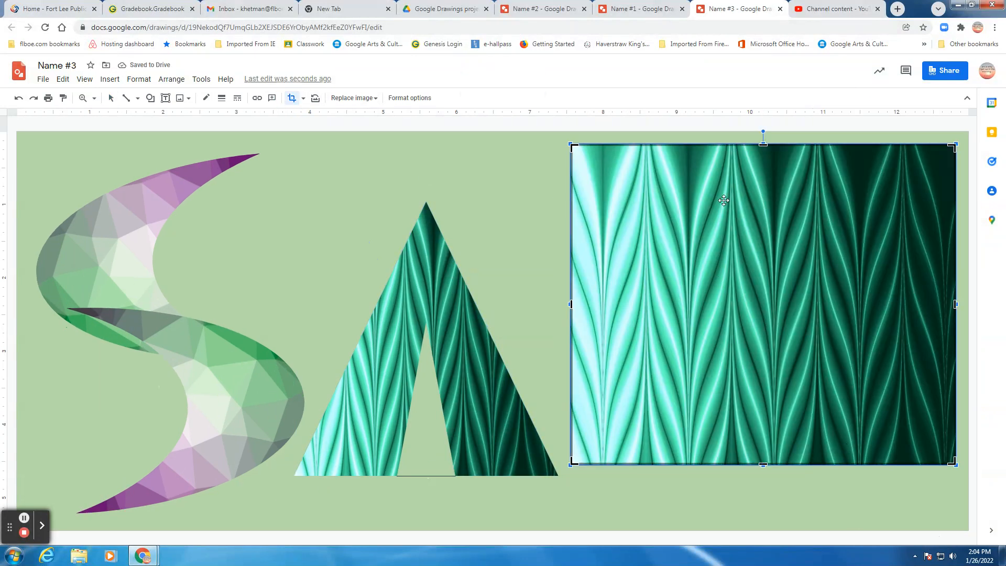
pyautogui.moveTo(763, 146); pyautogui.dragTo(786, 404)
pyautogui.moveTo(952, 460); pyautogui.dragTo(869, 453)
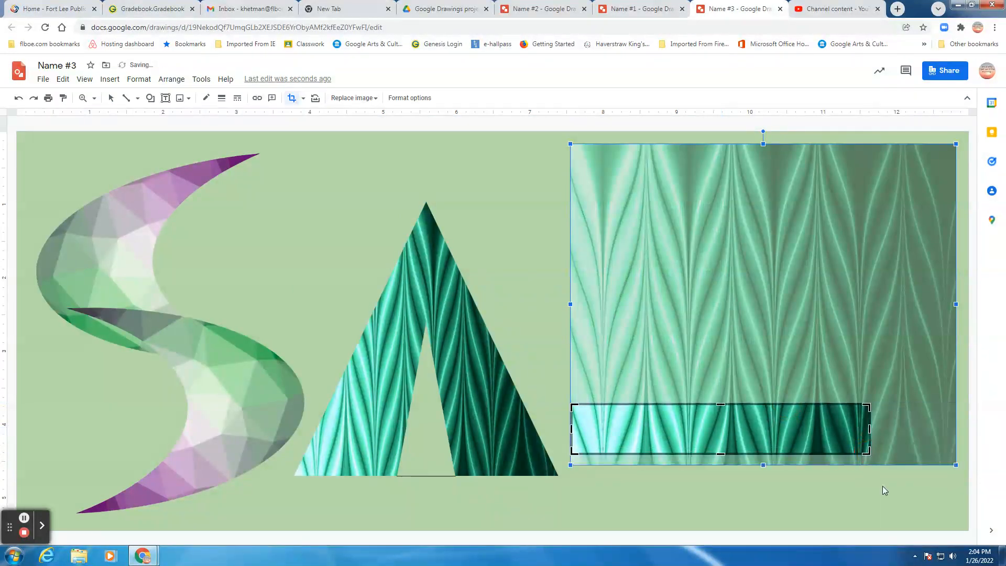
pyautogui.press('Return')
pyautogui.moveTo(871, 402); pyautogui.dragTo(493, 366)
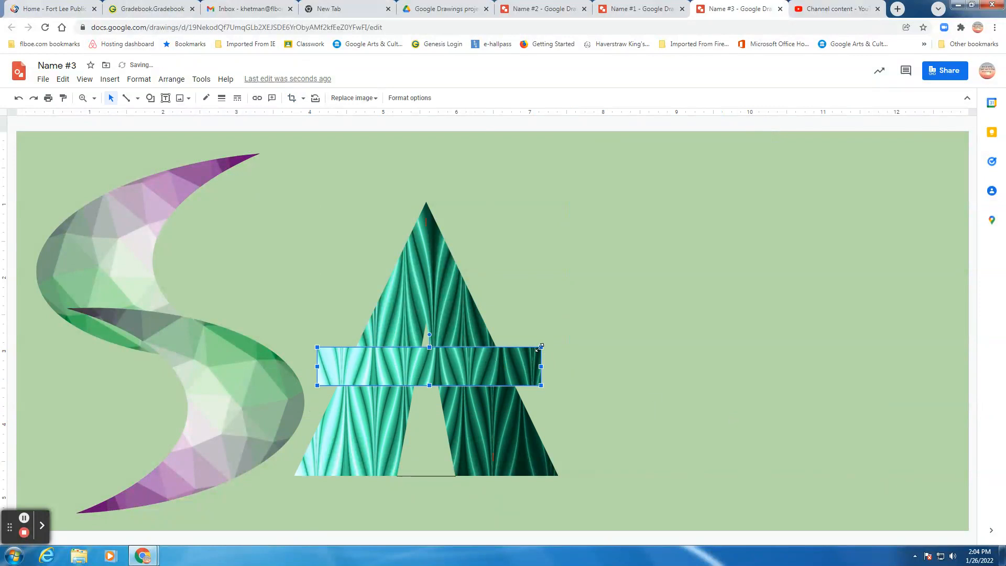
# - Mask the crossbar with the wavy flowchart tape shape, tilt it slightly up toward its dark end, and make it a little thicker
pyautogui.click(303, 98)
pyautogui.moveTo(309, 117)
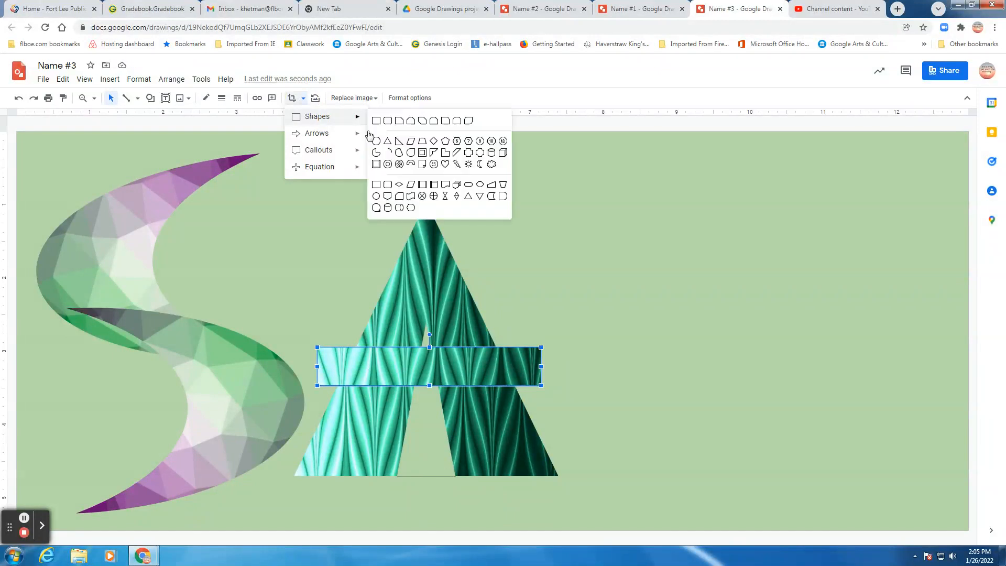
pyautogui.click(411, 199)
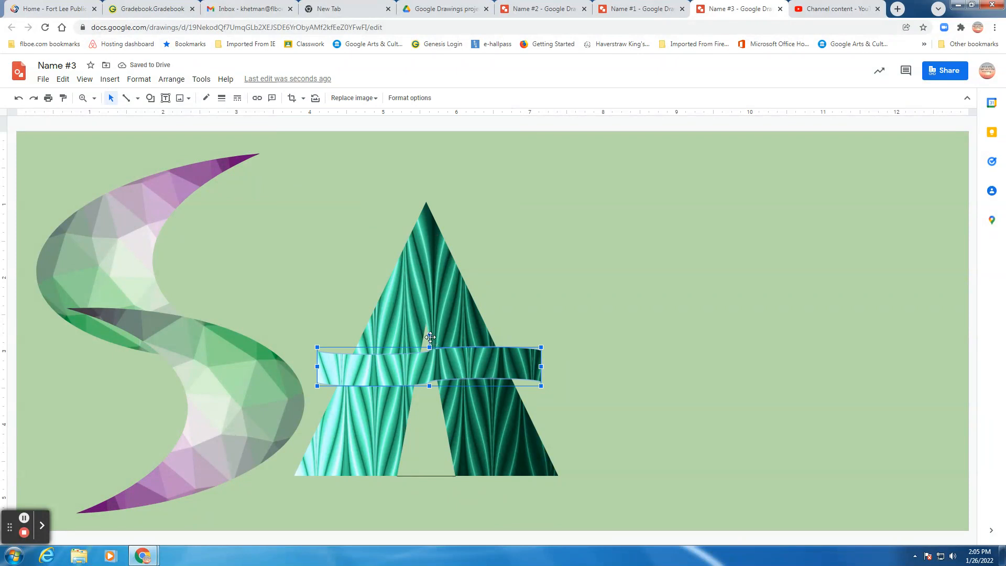
pyautogui.moveTo(430, 331); pyautogui.dragTo(419, 333)
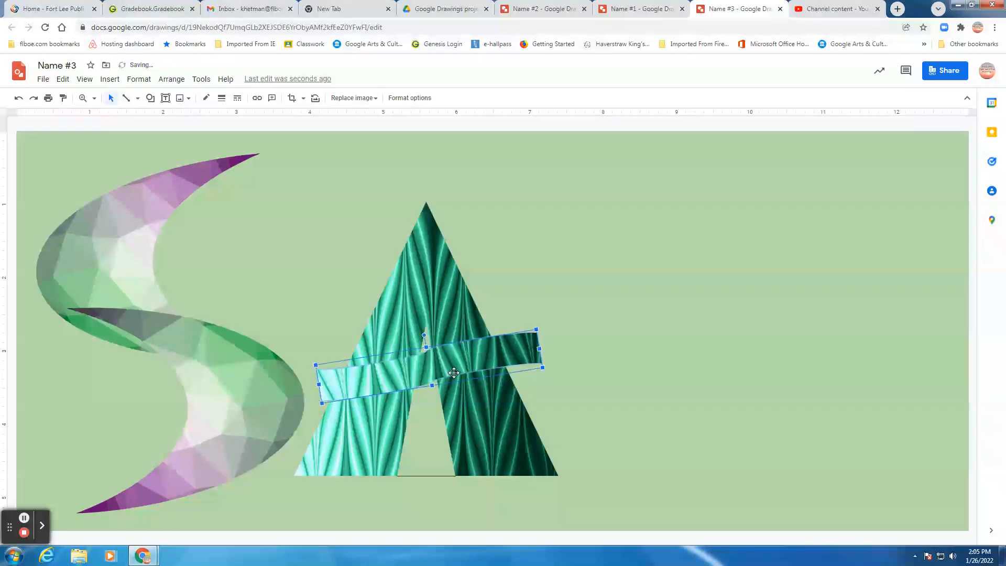
pyautogui.moveTo(431, 386); pyautogui.dragTo(433, 397)
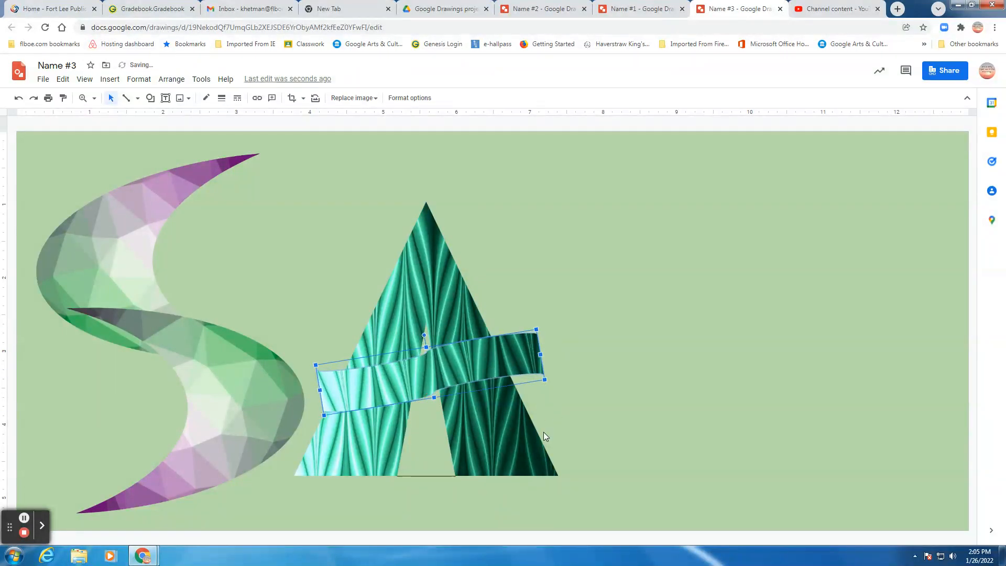
# - Make the outline of the large triangle that forms the A transparent
pyautogui.click(487, 429)
pyautogui.click(426, 459)
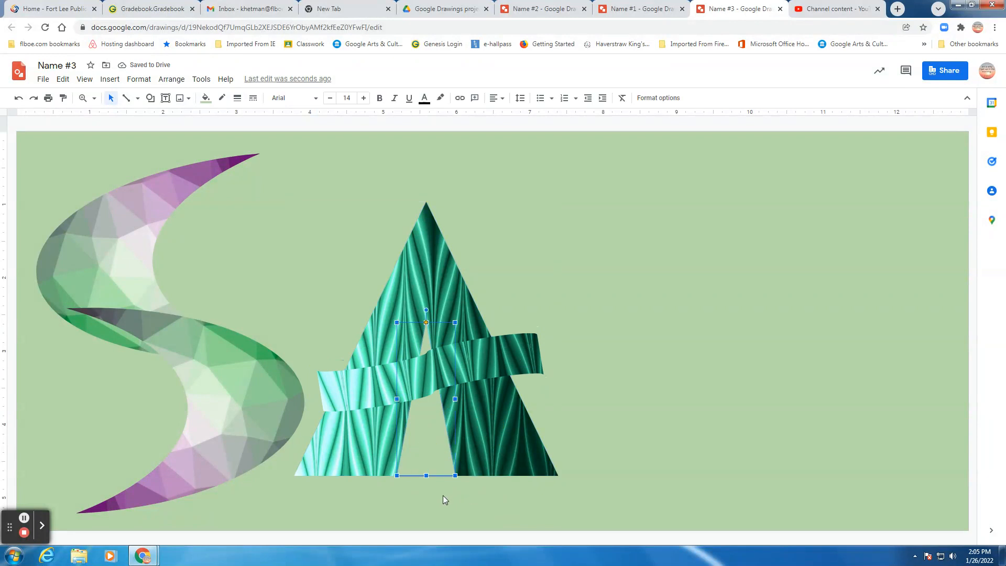
pyautogui.click(453, 539)
pyautogui.click(423, 446)
pyautogui.click(478, 468)
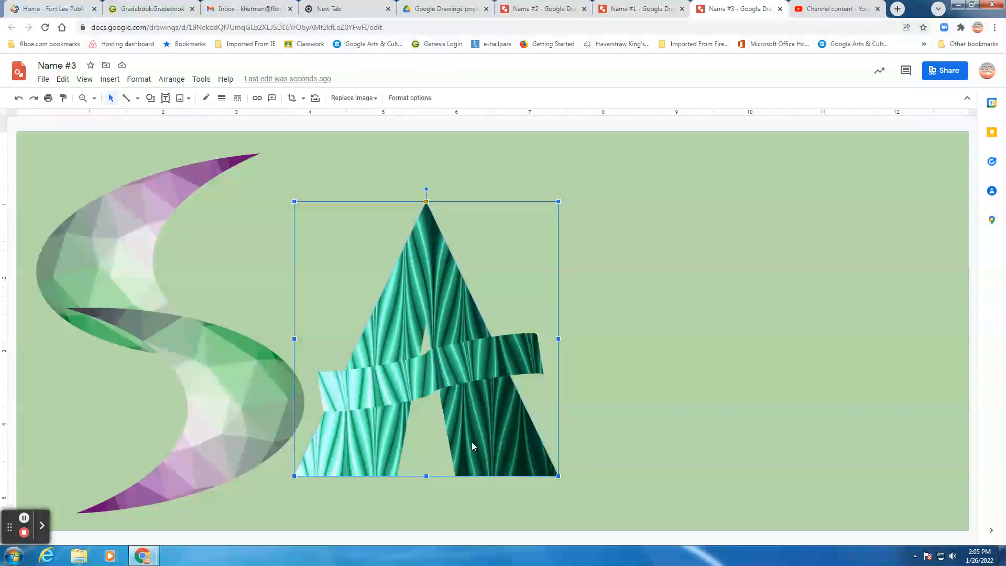
pyautogui.click(206, 98)
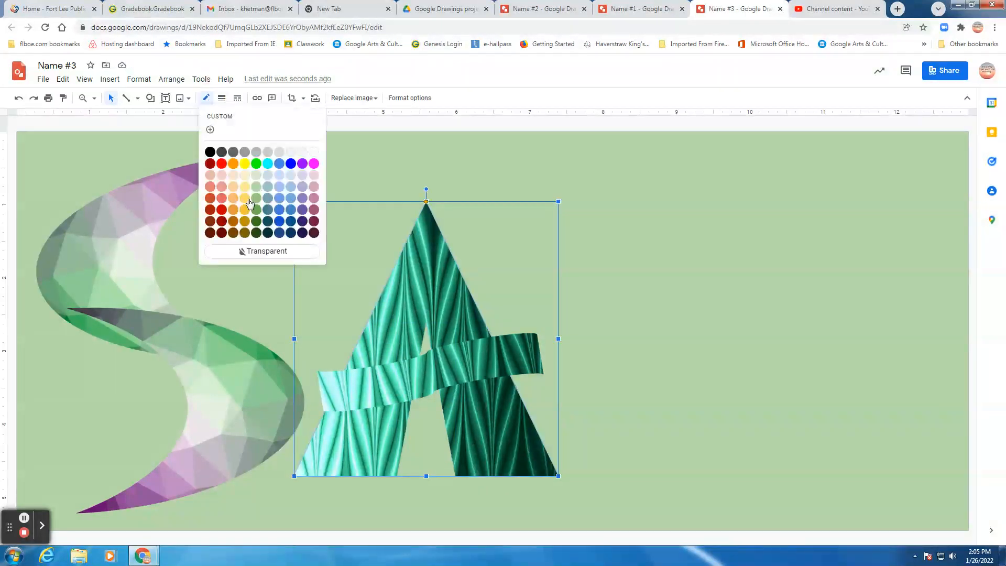
pyautogui.click(268, 254)
pyautogui.click(696, 461)
# - Try to remove the black line at the A's base by making the small triangle's outline transparent and nudging it slightly toward the S
pyautogui.click(434, 459)
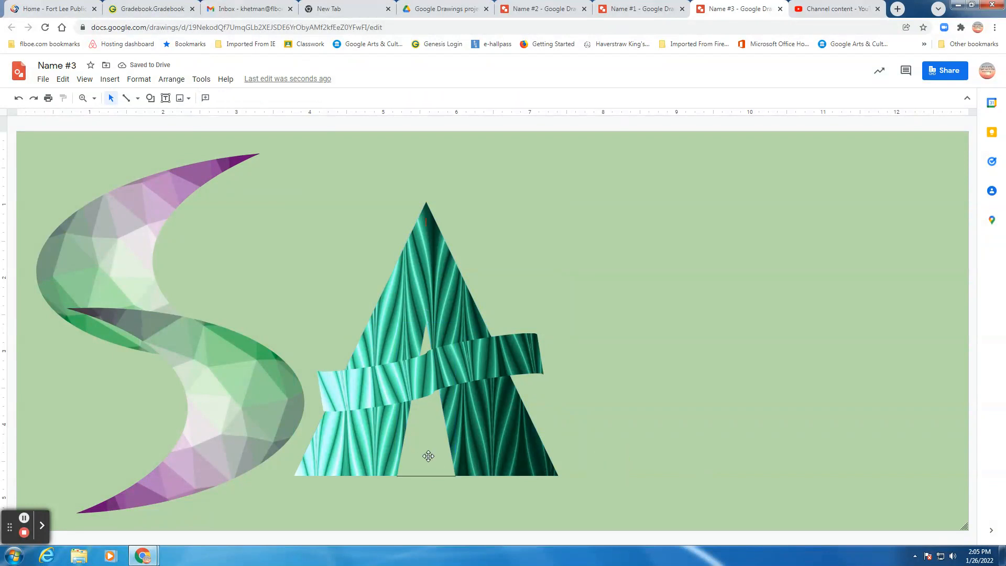
pyautogui.click(222, 98)
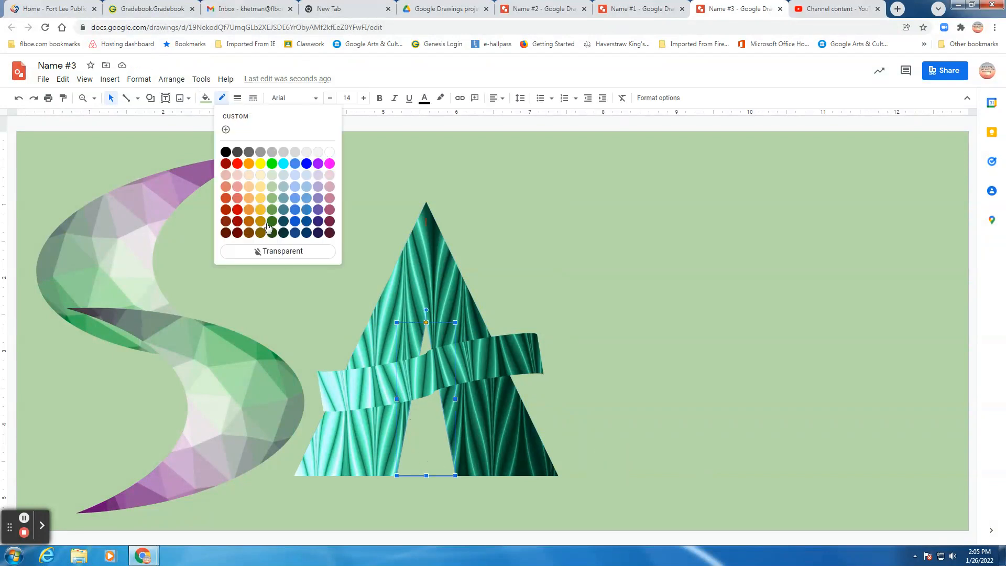
pyautogui.click(269, 253)
pyautogui.click(426, 498)
pyautogui.moveTo(422, 459); pyautogui.dragTo(432, 469)
pyautogui.click(426, 511)
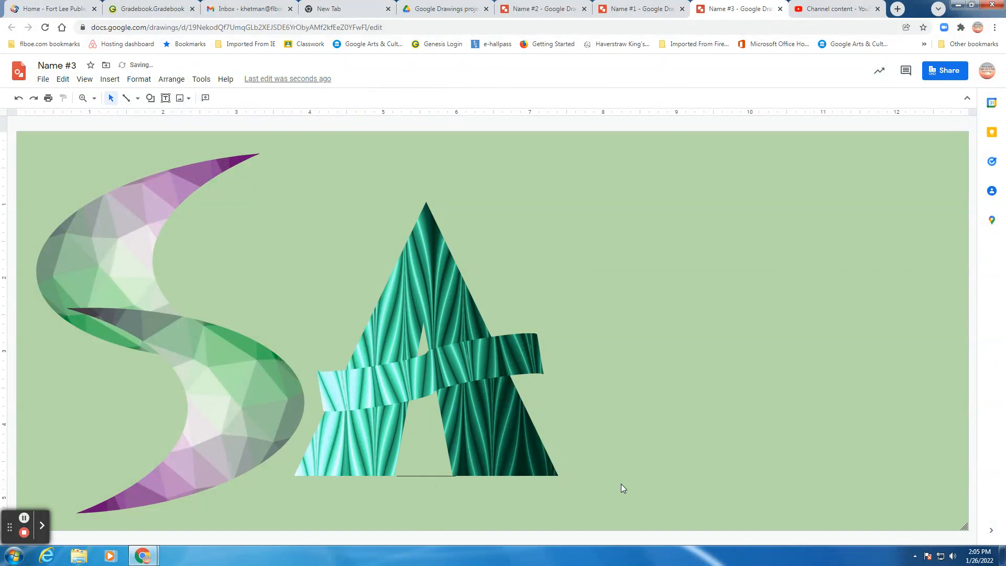
# - Reapply the transparent outline to the small cutout triangle and shift it a little further toward the S
pyautogui.click(429, 475)
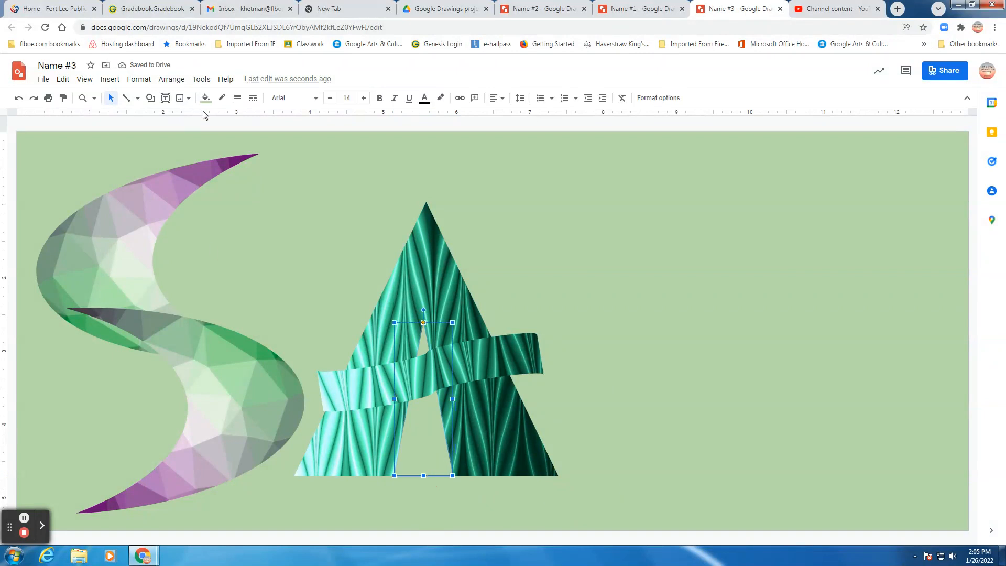
pyautogui.click(221, 102)
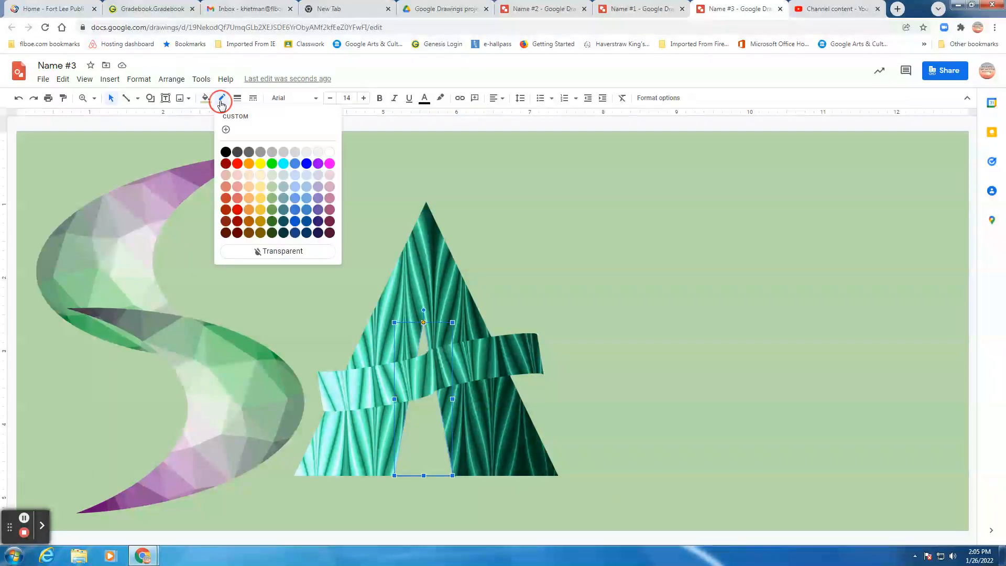
pyautogui.click(281, 252)
pyautogui.click(278, 491)
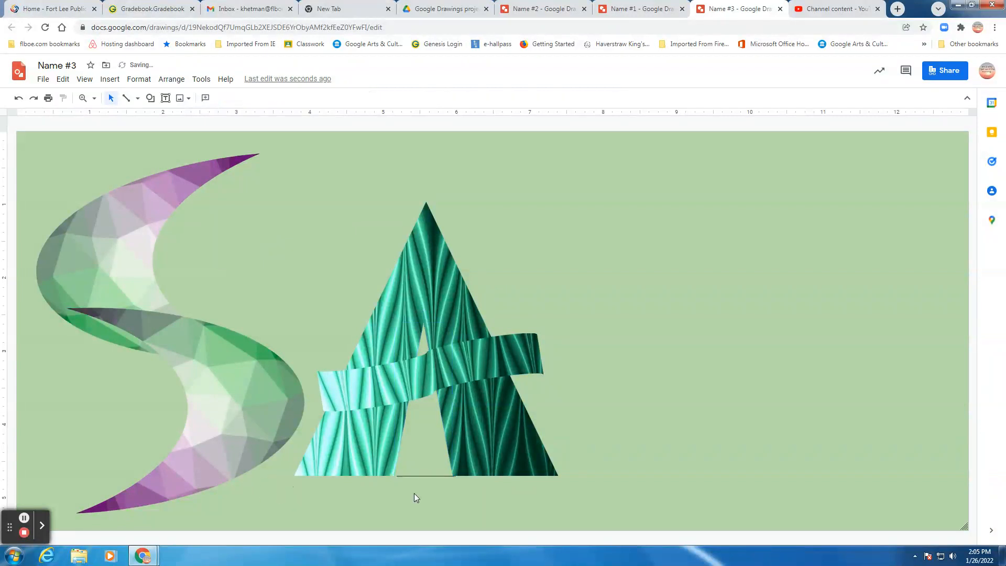
pyautogui.click(430, 465)
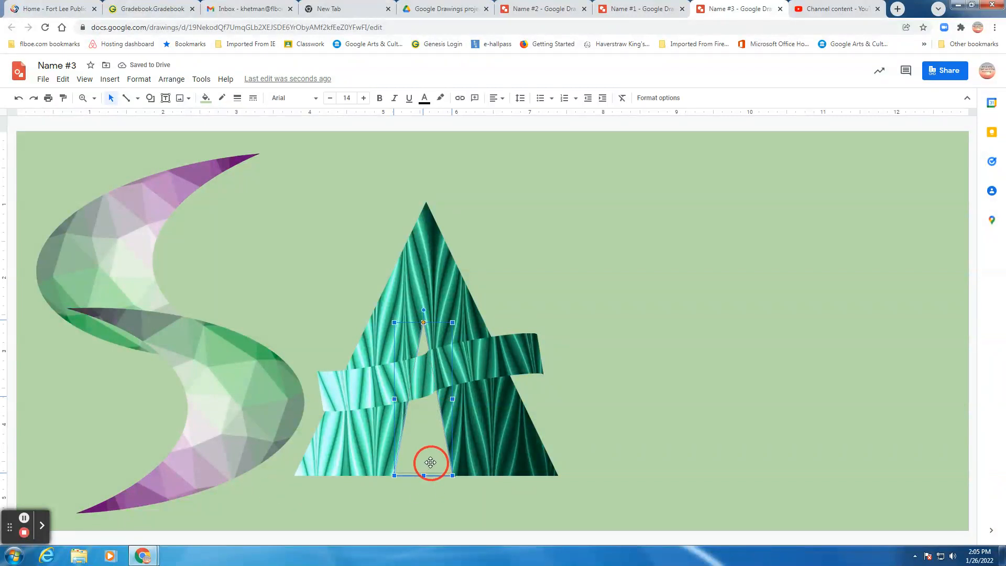
pyautogui.moveTo(431, 463); pyautogui.dragTo(429, 464)
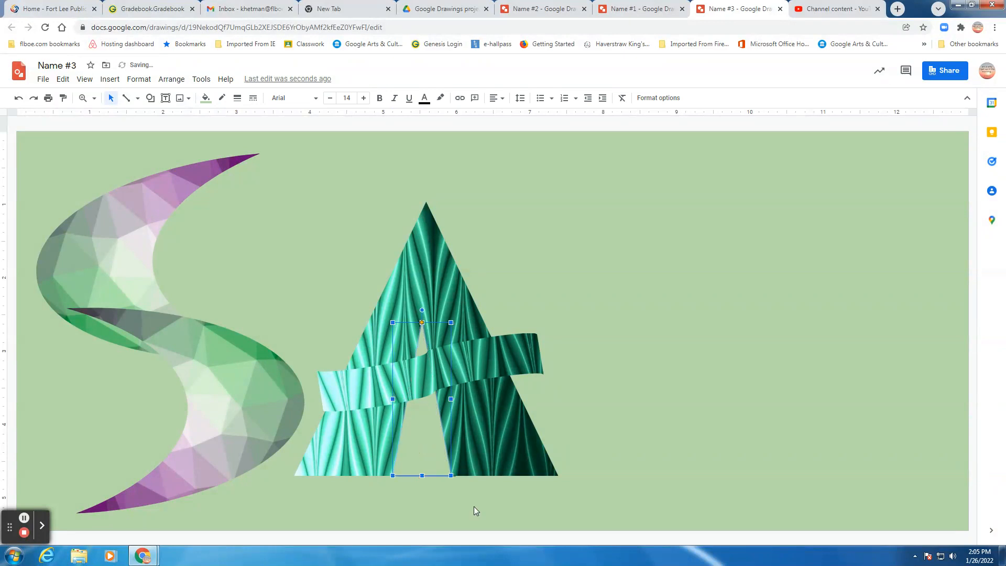
pyautogui.click(470, 506)
# - Move the large A triangle up slightly and delete the light green cutout triangle in front of it
pyautogui.click(417, 476)
pyautogui.click(478, 455)
pyautogui.moveTo(478, 455); pyautogui.dragTo(476, 439)
pyautogui.click(431, 473)
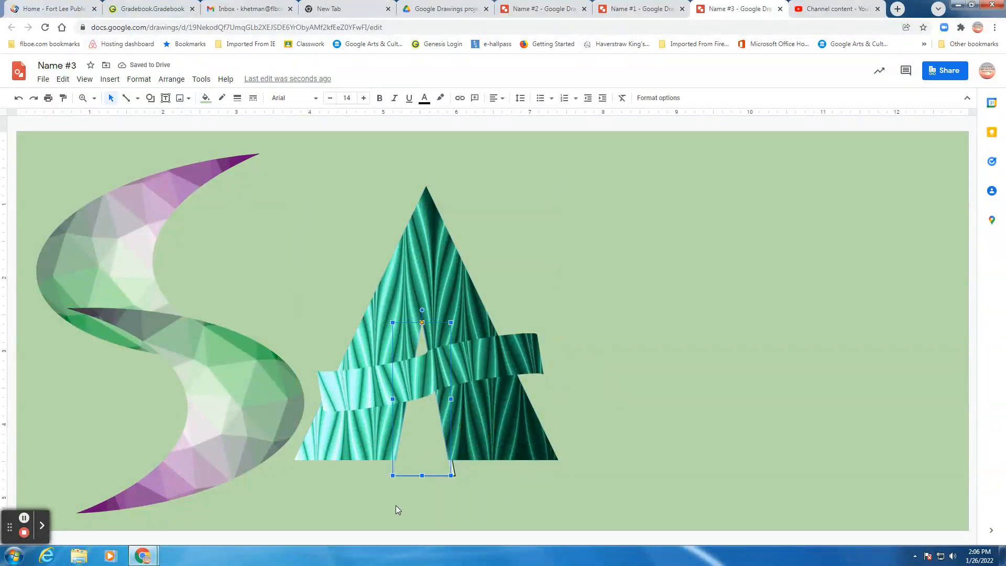
pyautogui.press('Delete')
# - Bring the pale small triangle behind the A forward one level and align its base with the A's base
pyautogui.click(422, 468)
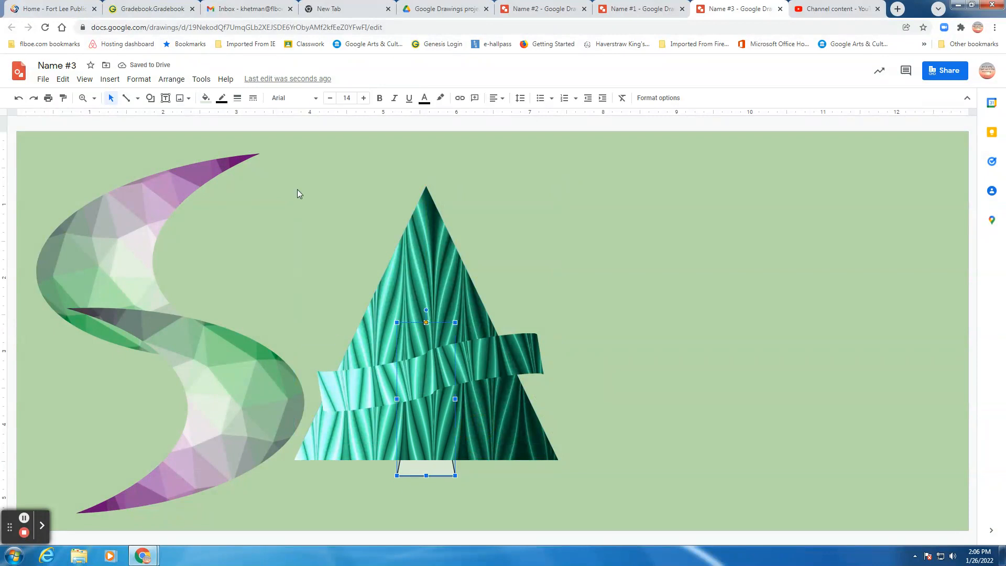
pyautogui.click(171, 79)
pyautogui.moveTo(190, 104)
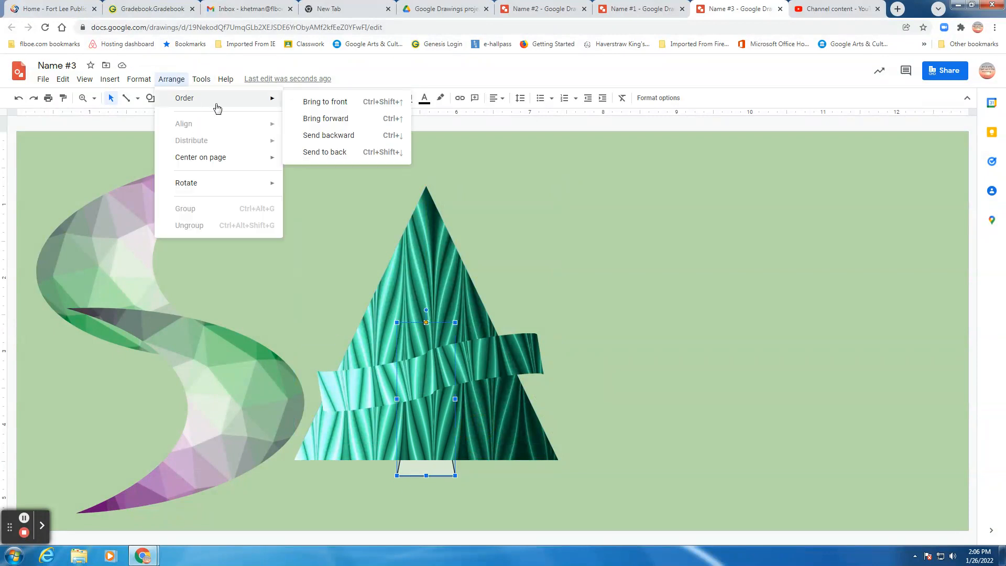
pyautogui.click(316, 119)
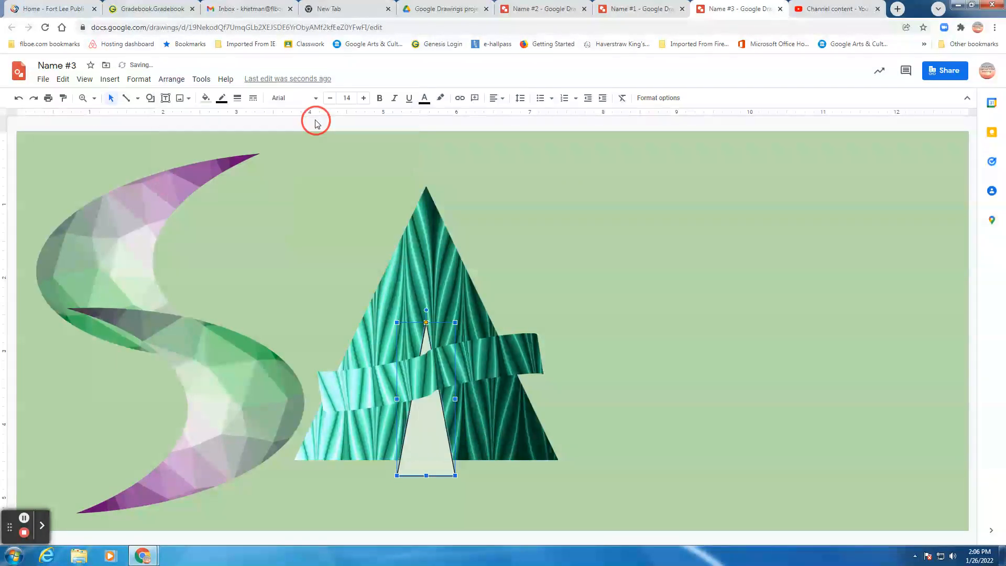
pyautogui.click(425, 444)
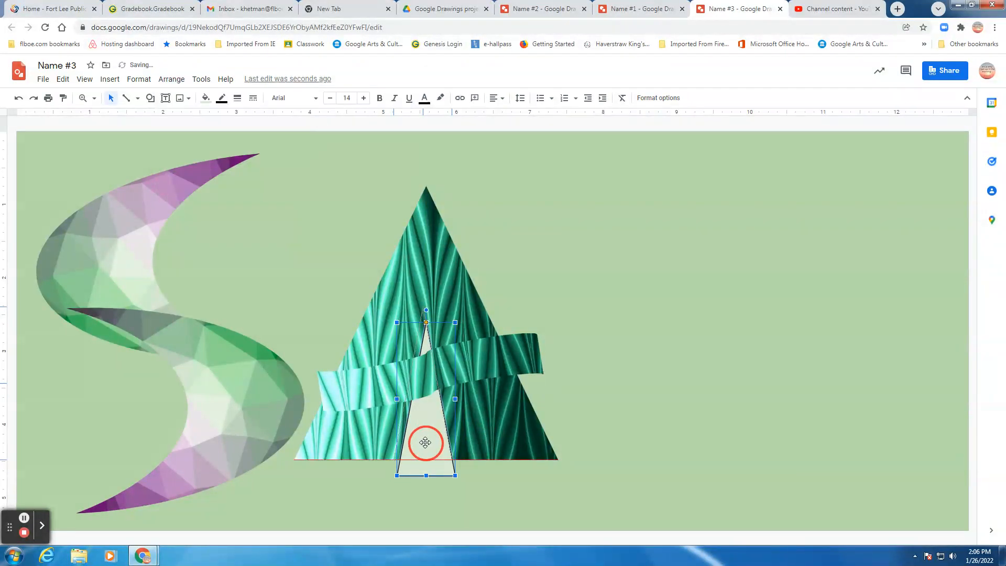
pyautogui.moveTo(426, 443); pyautogui.dragTo(422, 428)
# - Fill the pale cutout triangle with the background's light green and make its outline transparent
pyautogui.click(205, 98)
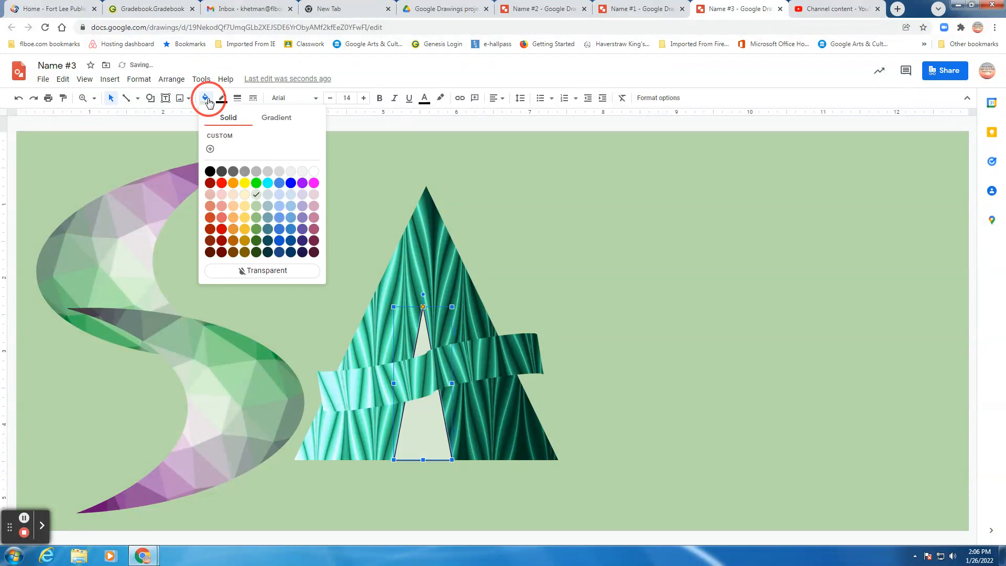
pyautogui.click(257, 207)
pyautogui.click(222, 98)
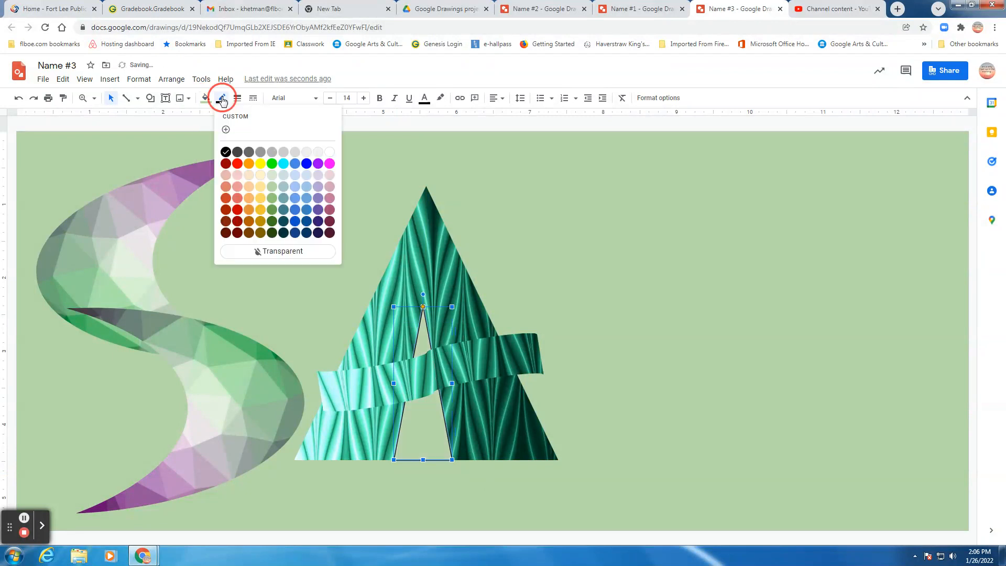
pyautogui.click(260, 252)
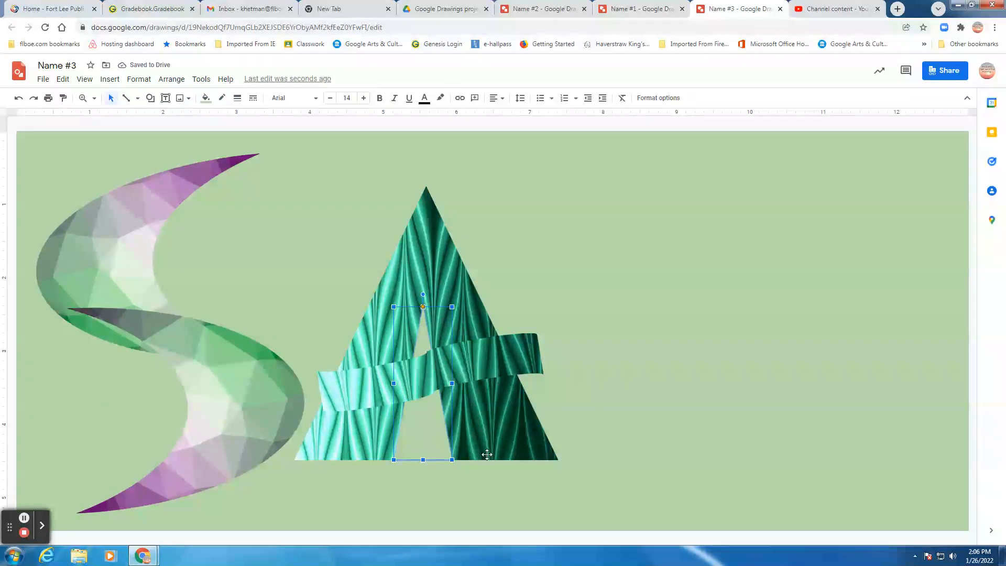
# - Group the cutout triangle, the wavy crossbar and the large triangle into one A object
pyautogui.click(488, 368)
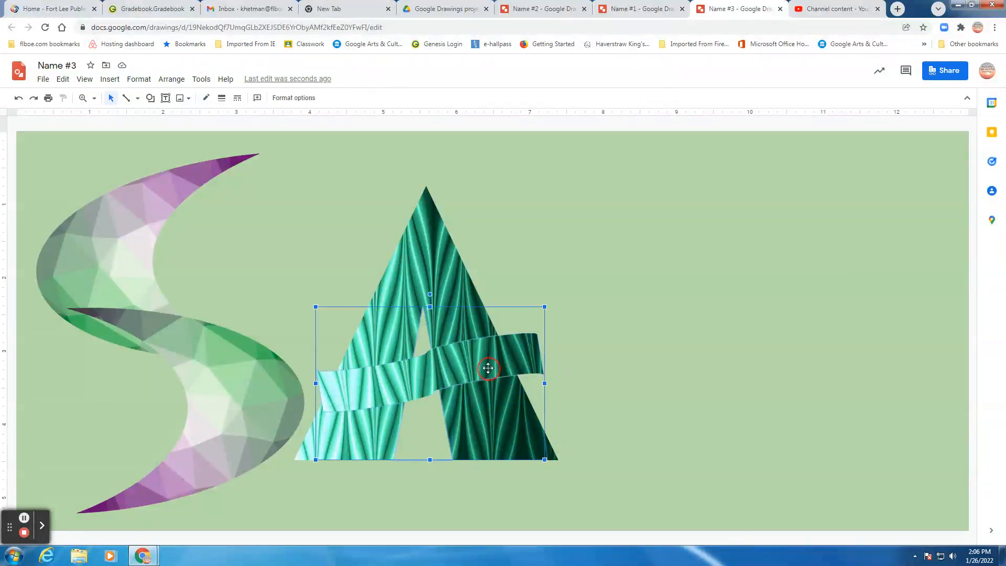
pyautogui.click(425, 234)
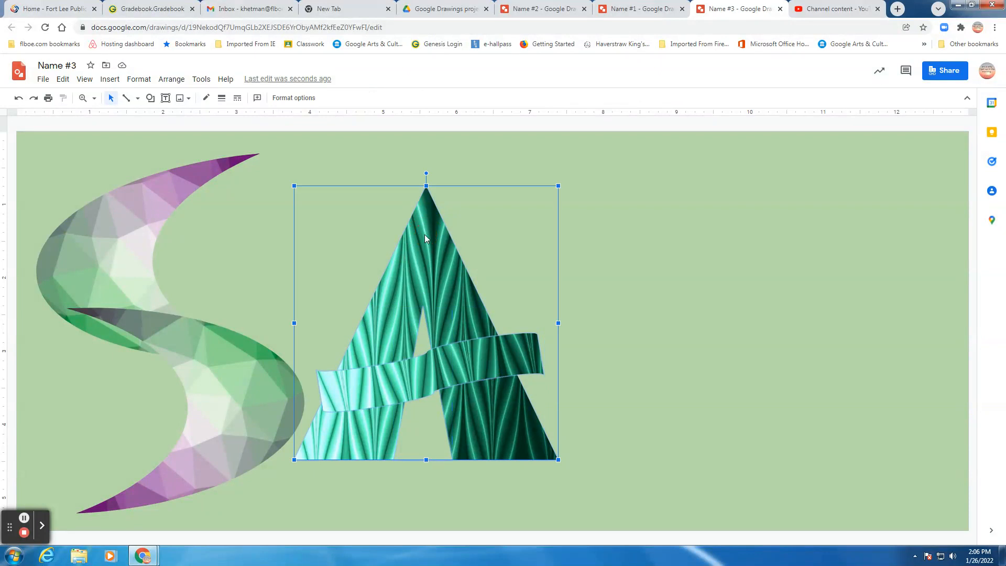
pyautogui.click(171, 79)
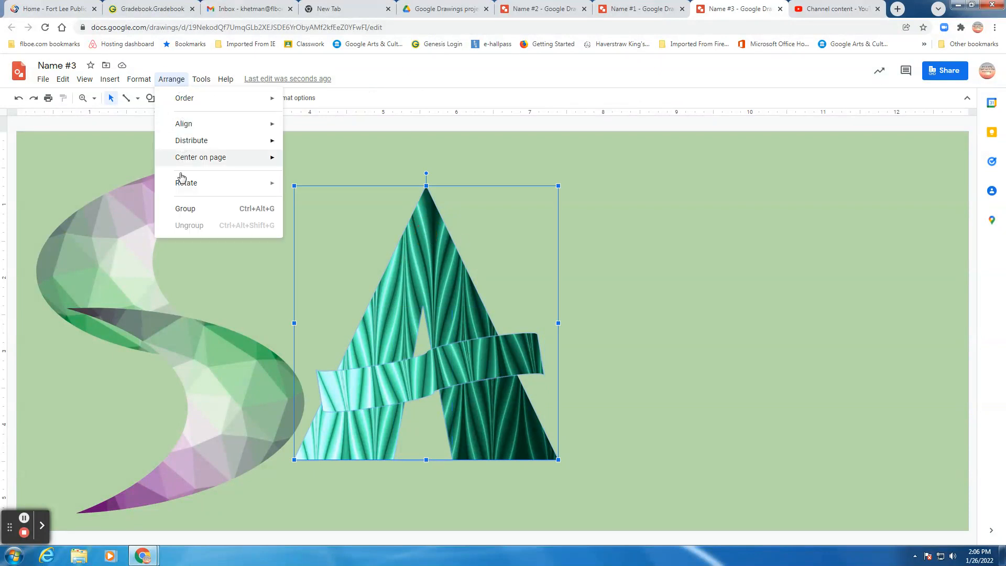
pyautogui.click(181, 211)
pyautogui.click(619, 334)
# - Move the grouped A so it slightly overlaps the lower curve of the S, and send it to the back
pyautogui.moveTo(438, 278); pyautogui.dragTo(390, 310)
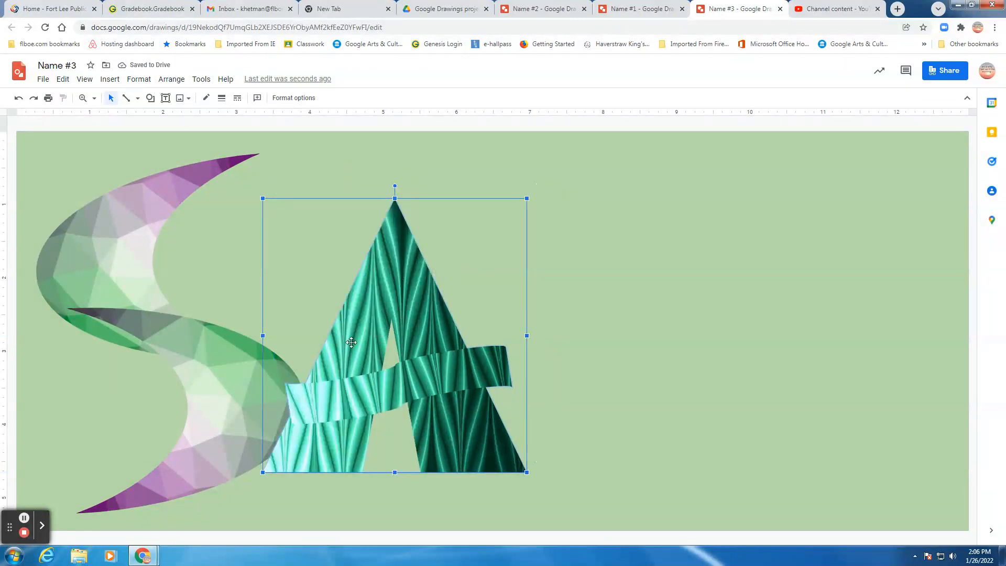
pyautogui.click(176, 80)
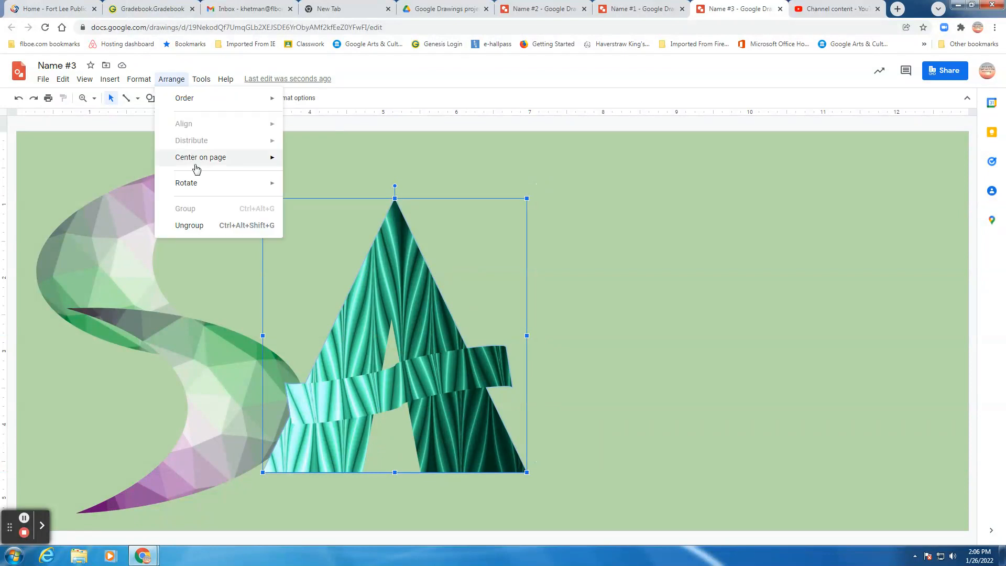
pyautogui.moveTo(201, 103)
pyautogui.click(300, 152)
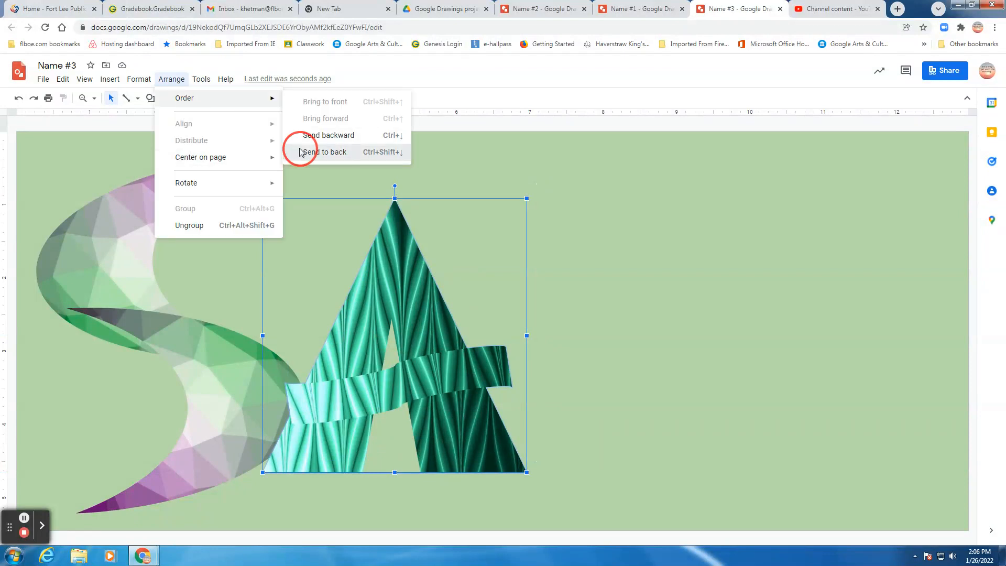
pyautogui.click(672, 363)
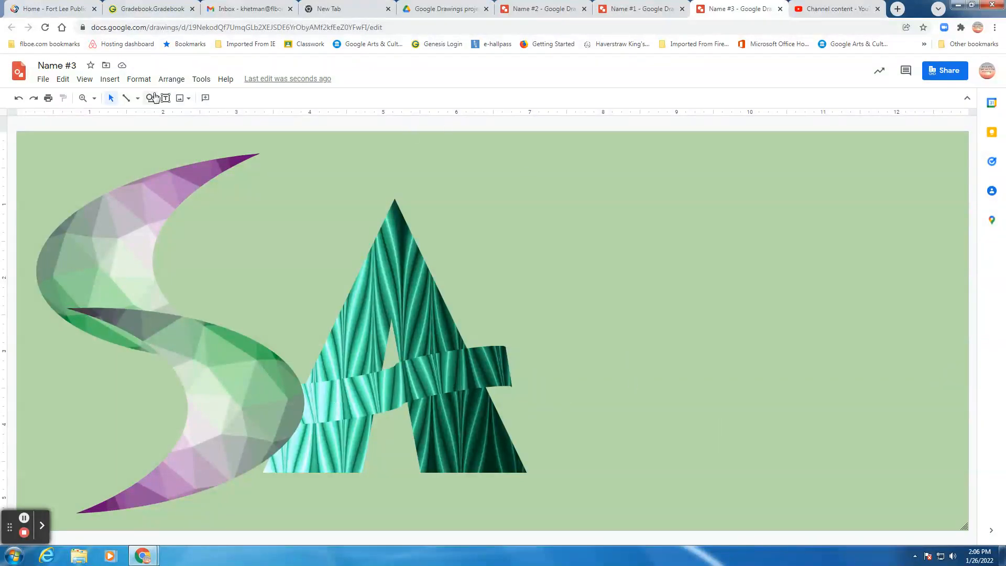
# - Insert the teal and green floral swirl picture from the "green designs" web image results into the empty area beside the A
pyautogui.click(110, 79)
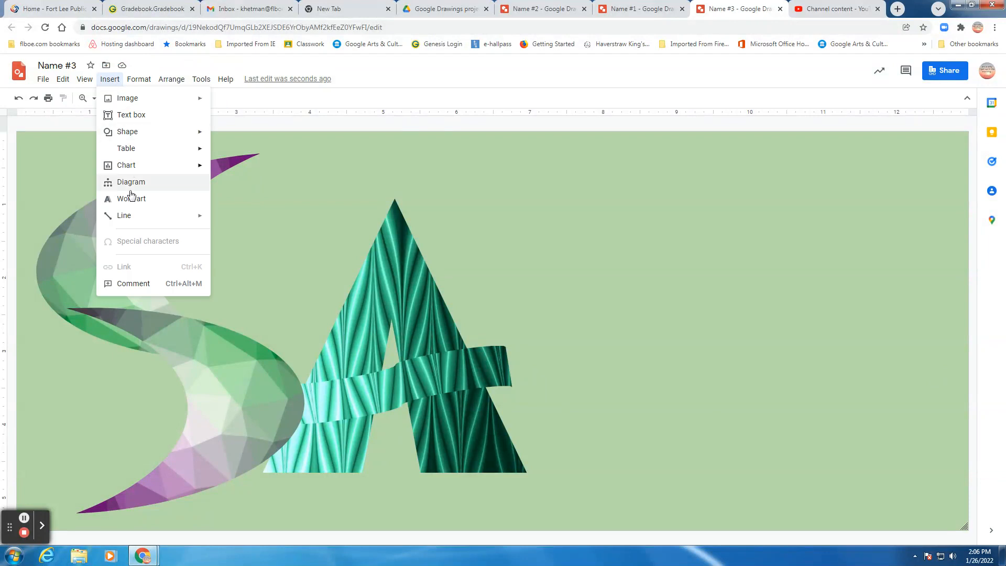
pyautogui.moveTo(122, 100)
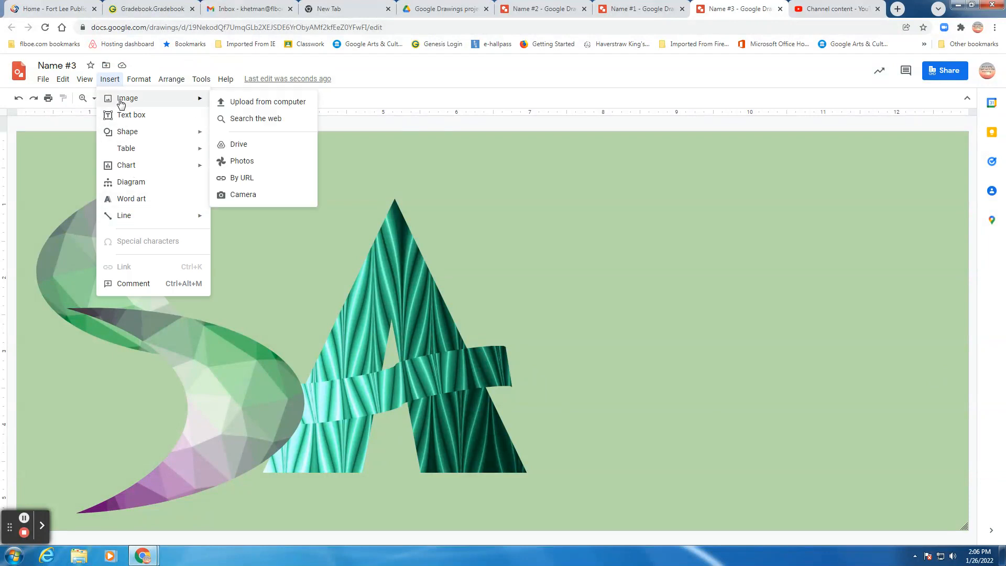
pyautogui.click(262, 121)
pyautogui.scroll(-4, 914, 473)
pyautogui.scroll(3, 920, 466)
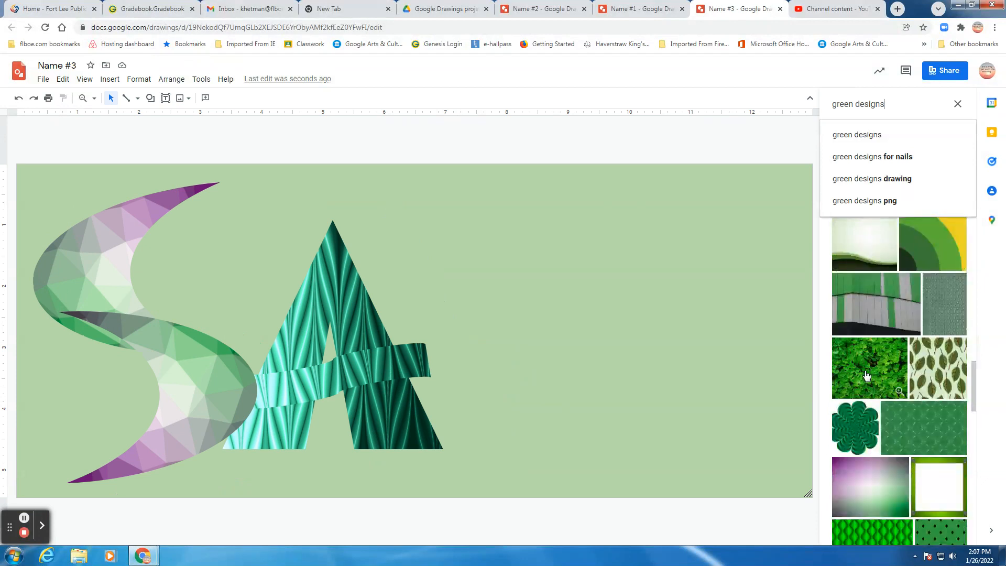
pyautogui.scroll(-8, 920, 480)
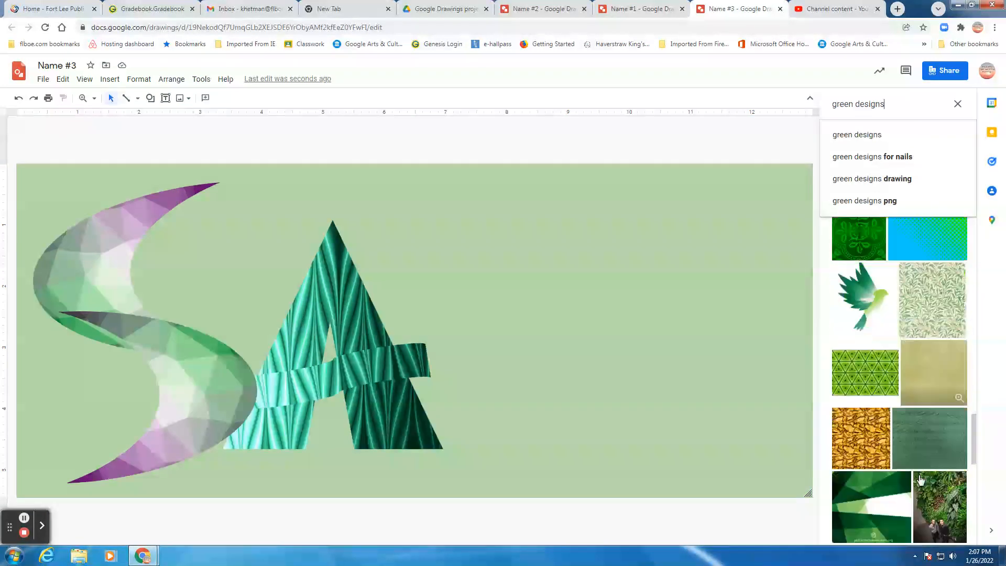
pyautogui.scroll(-5, 920, 480)
pyautogui.scroll(-8, 920, 480)
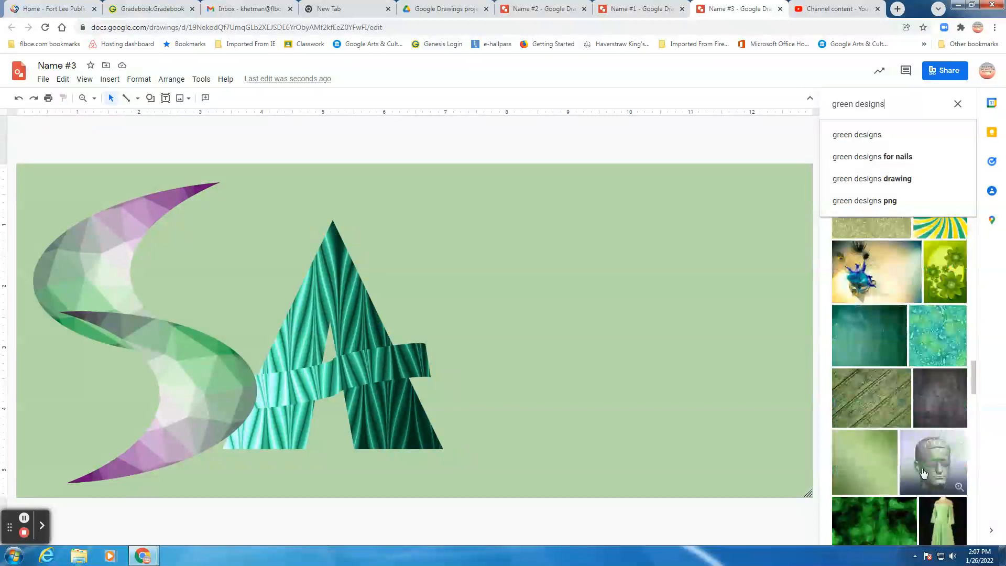
pyautogui.click(938, 335)
pyautogui.click(939, 337)
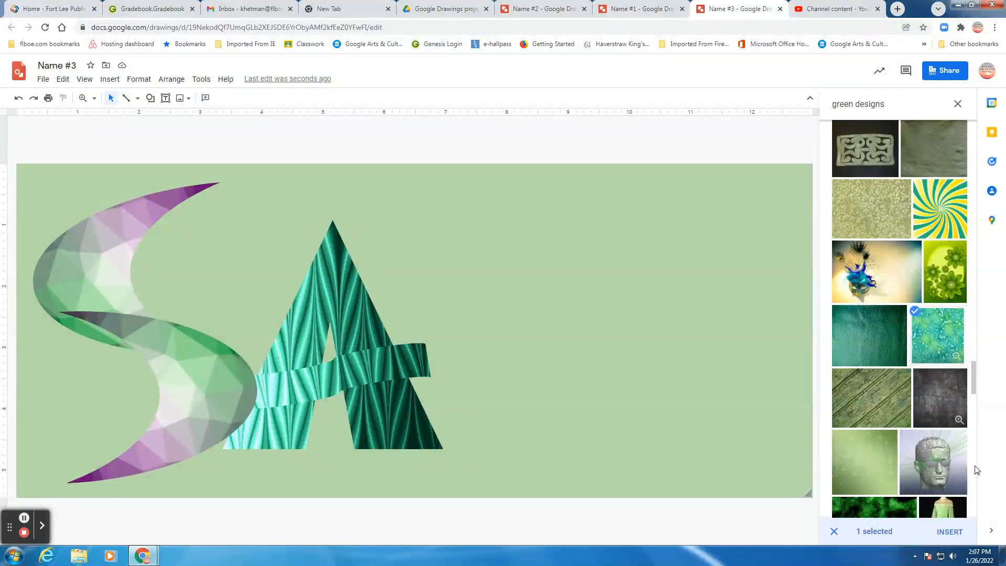
pyautogui.click(939, 337)
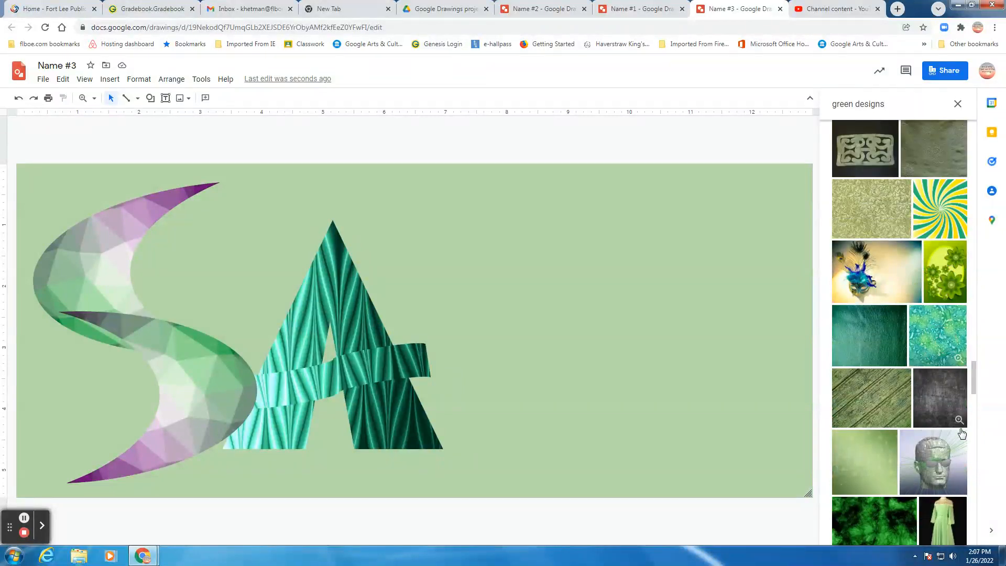
pyautogui.click(943, 349)
pyautogui.click(949, 531)
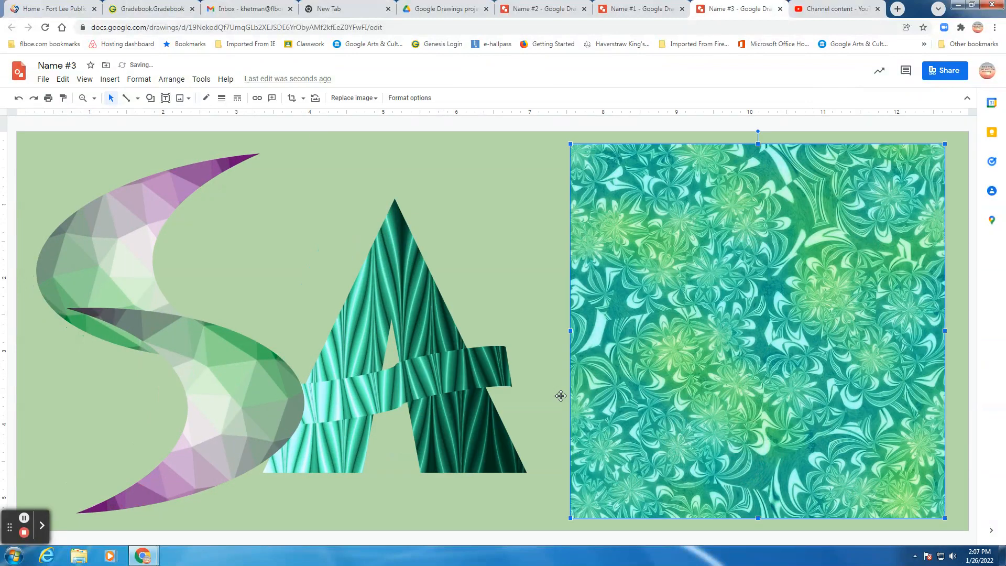
# - Crop the square floral swirl picture beside the A to the Teardrop shape
pyautogui.click(304, 99)
pyautogui.moveTo(314, 117)
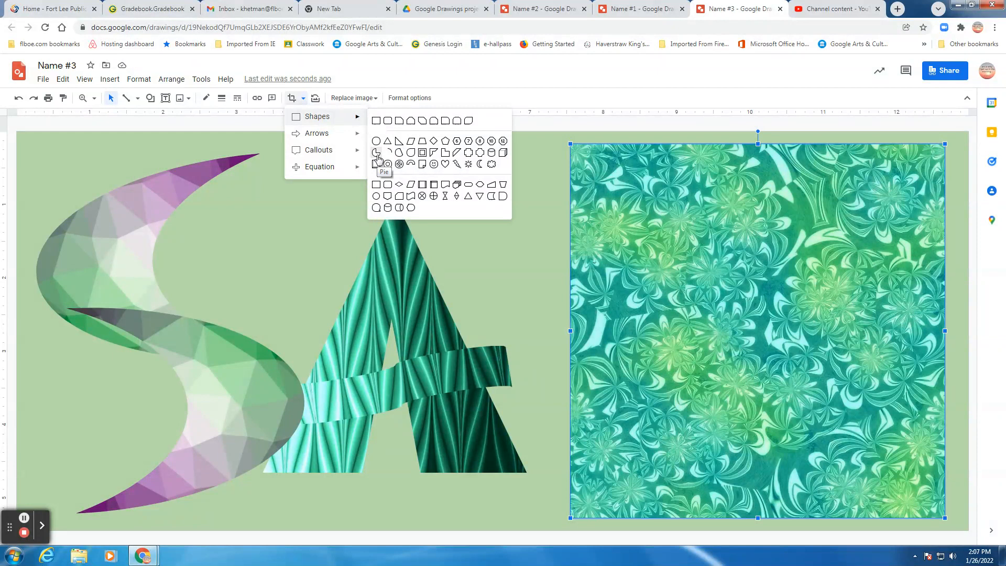
pyautogui.moveTo(352, 137)
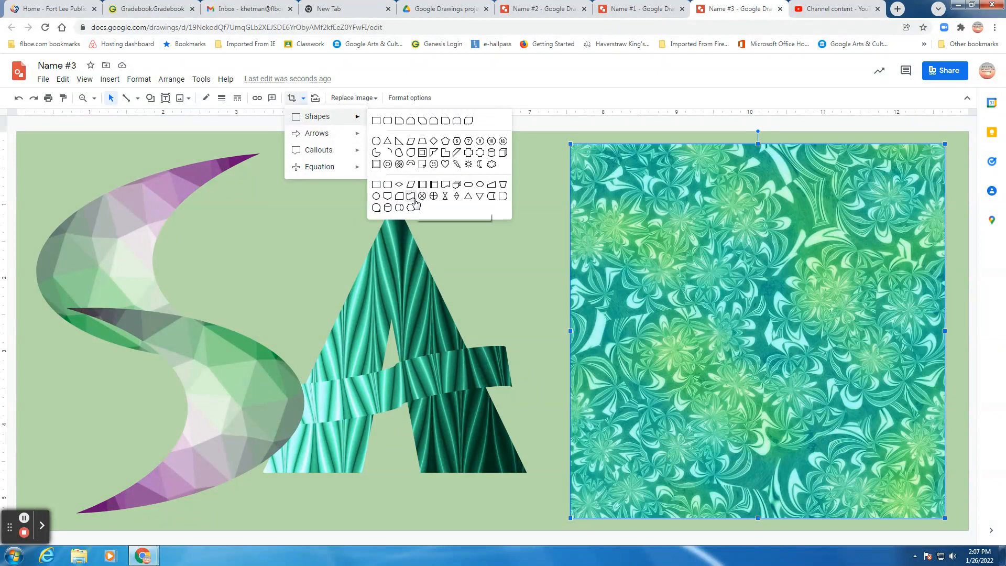
pyautogui.click(411, 155)
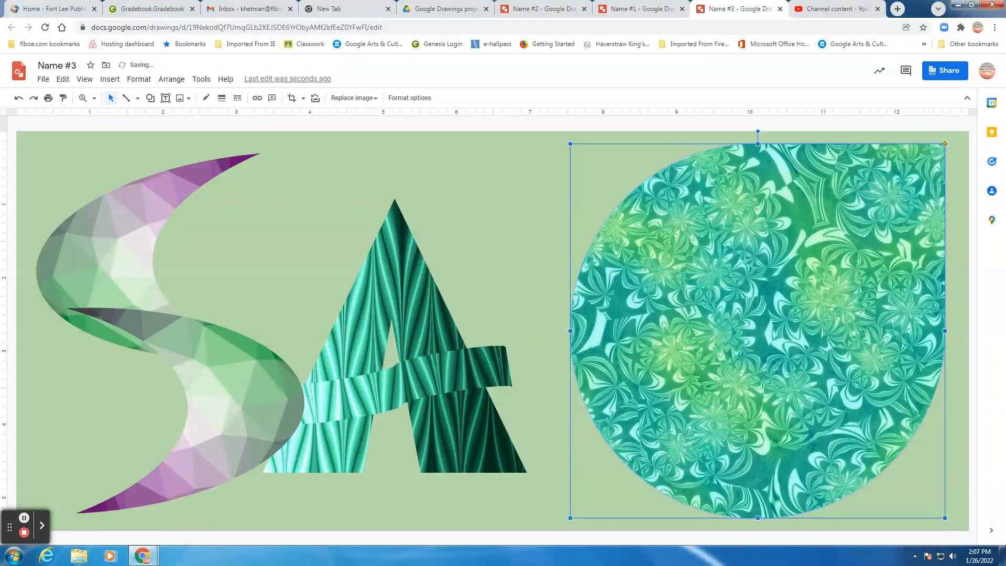
# - Shrink the floral teardrop to about half its size and place it up beside the peak of the A
pyautogui.moveTo(945, 518); pyautogui.dragTo(732, 331)
pyautogui.moveTo(671, 228); pyautogui.dragTo(602, 245)
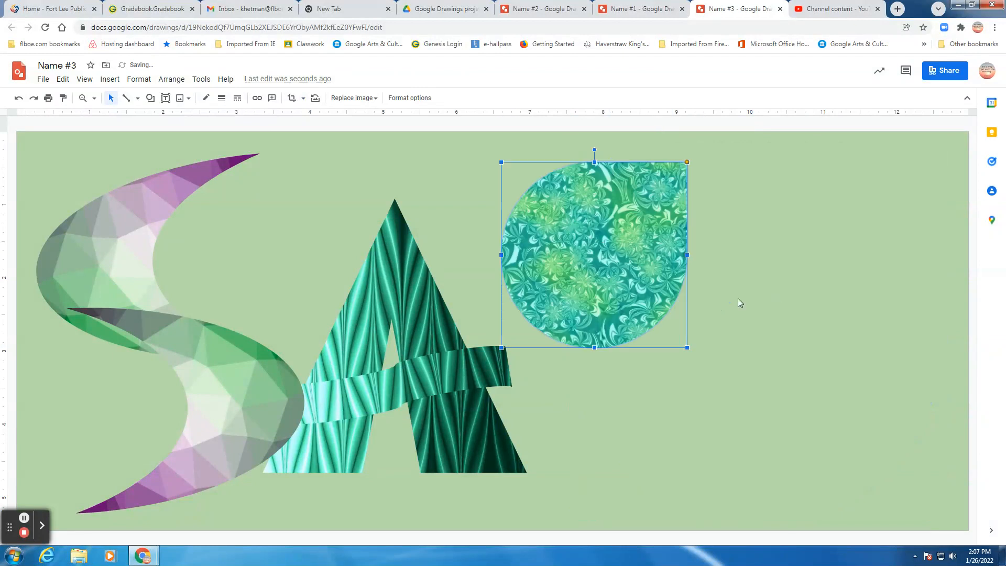
pyautogui.moveTo(606, 291); pyautogui.dragTo(600, 291)
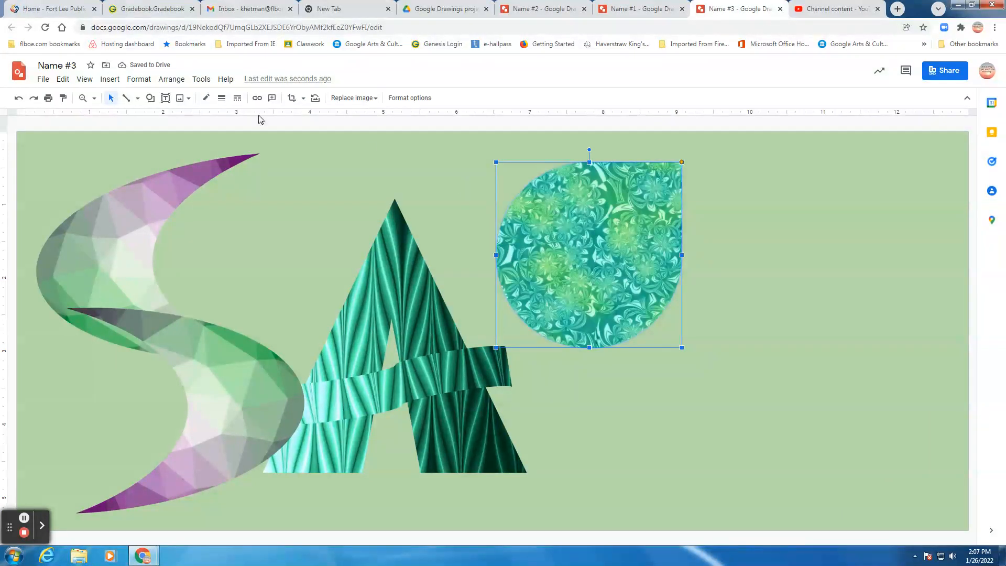
# - Draw a small circle at the centre of the floral teardrop
pyautogui.click(109, 78)
pyautogui.moveTo(120, 103)
pyautogui.moveTo(126, 132)
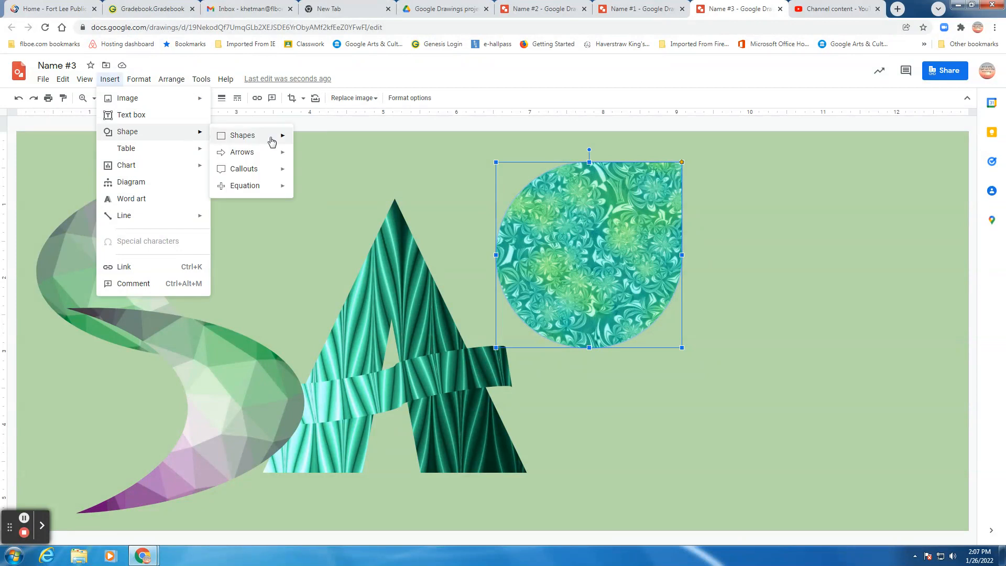
pyautogui.moveTo(244, 136)
pyautogui.click(300, 160)
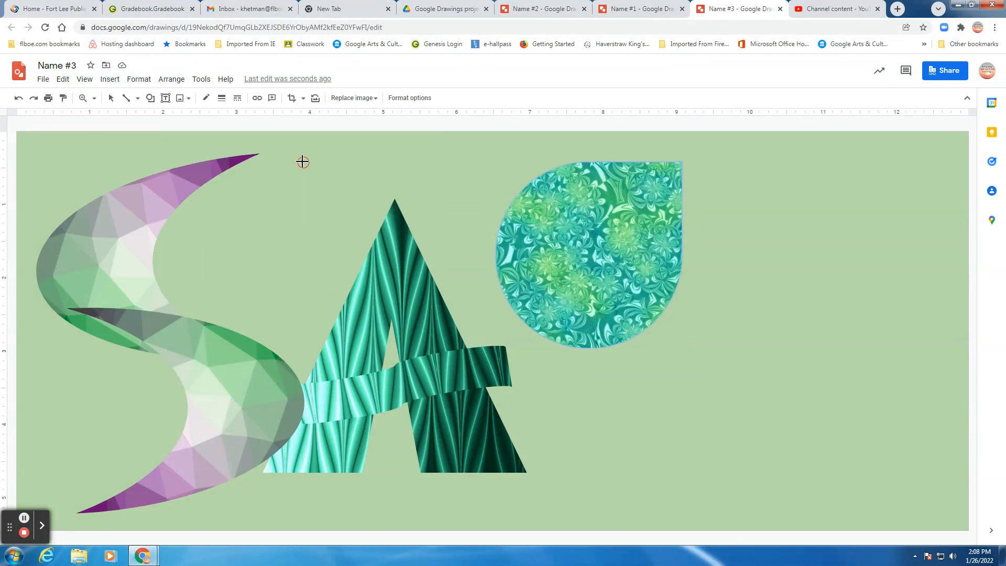
pyautogui.click(586, 243)
pyautogui.moveTo(609, 273); pyautogui.dragTo(583, 253)
# - Nudge the teardrop slightly towards the A, and enlarge the small circle into a wider oval centred on it
pyautogui.click(622, 221)
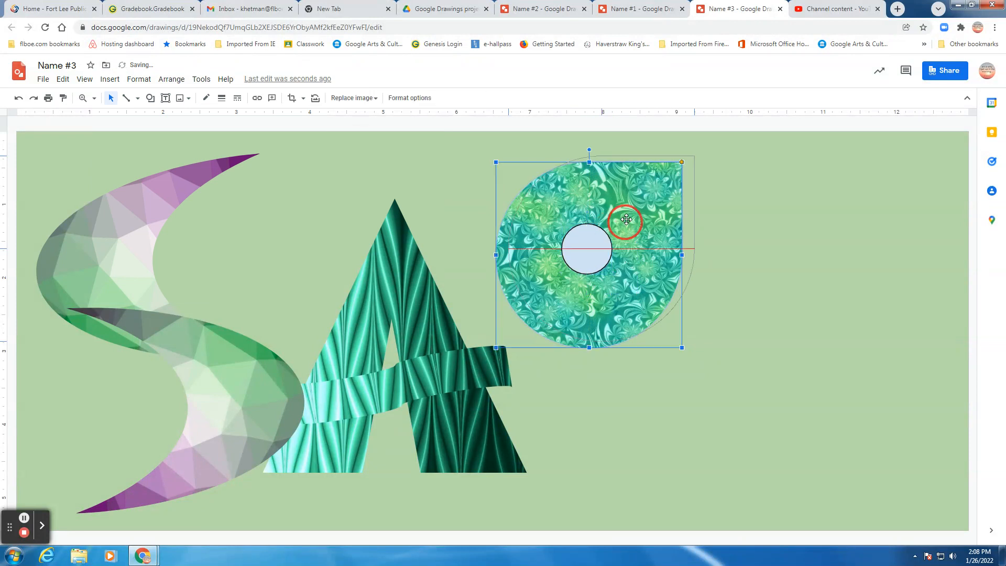
pyautogui.click(582, 254)
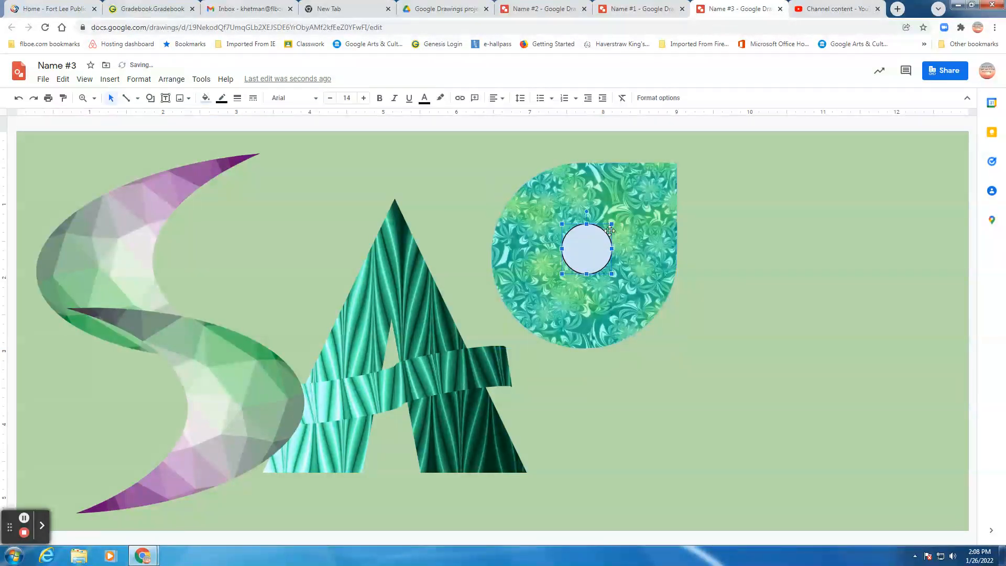
pyautogui.moveTo(610, 223); pyautogui.dragTo(643, 214)
pyautogui.moveTo(596, 240); pyautogui.dragTo(584, 248)
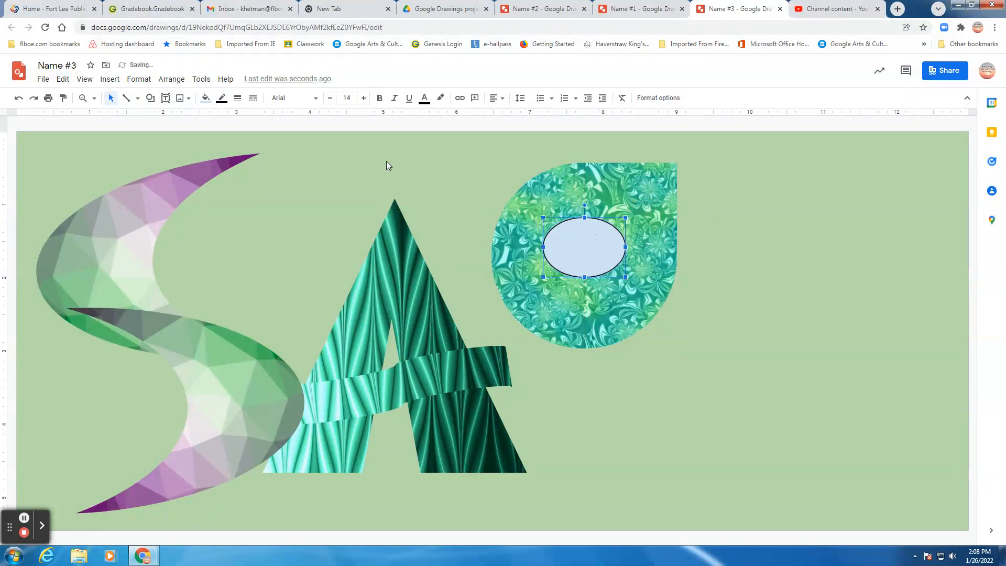
# - Fill the oval with the background's light green and make its outline transparent
pyautogui.click(205, 98)
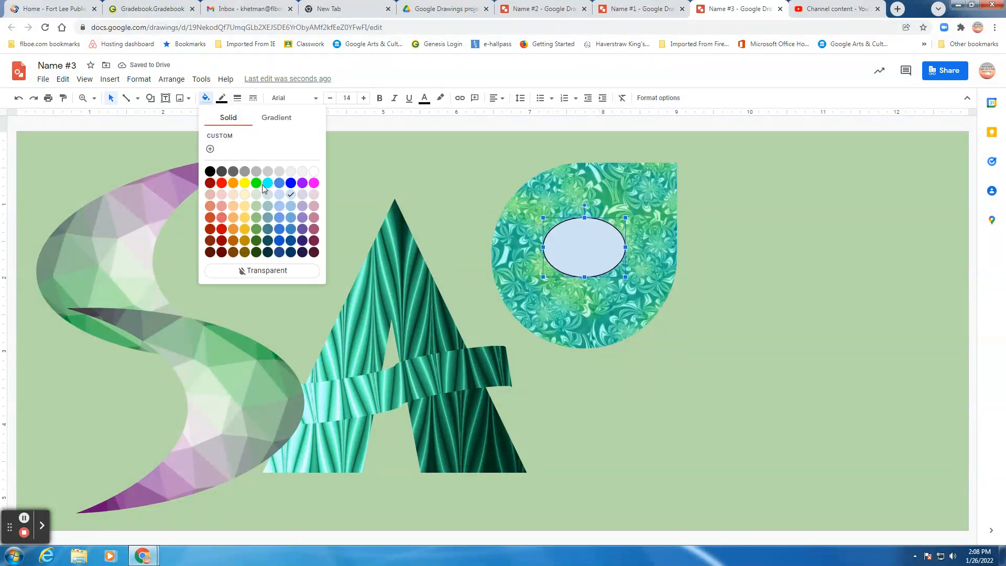
pyautogui.click(256, 204)
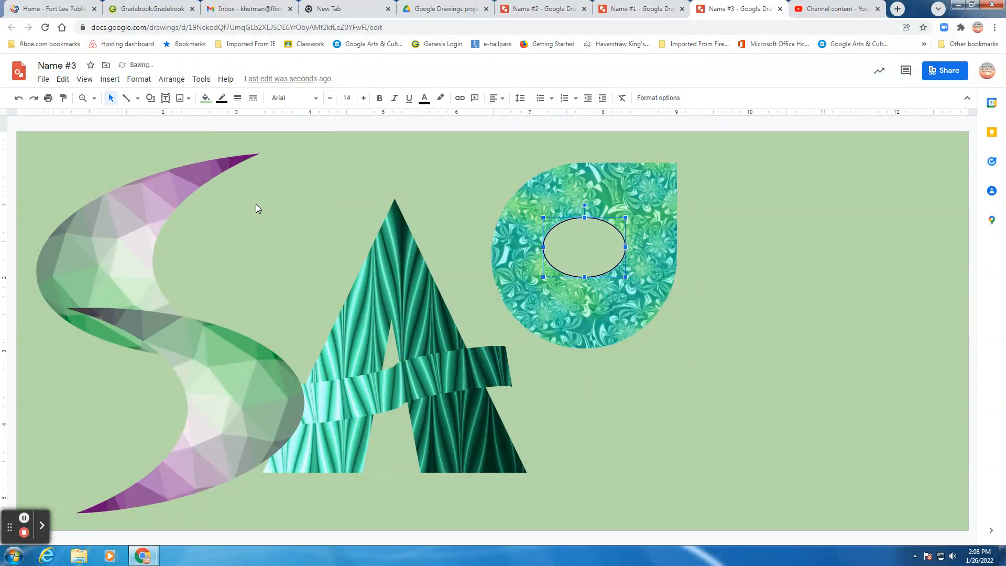
pyautogui.click(221, 98)
pyautogui.click(286, 251)
pyautogui.click(695, 358)
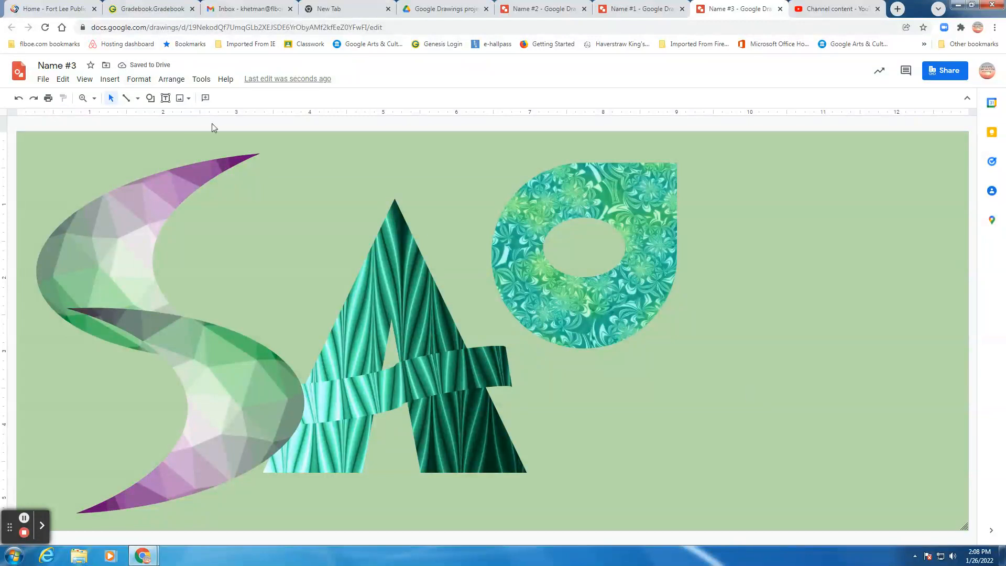
# - Insert the same teal and green floral swirl picture again from the web image results
pyautogui.click(109, 79)
pyautogui.moveTo(115, 107)
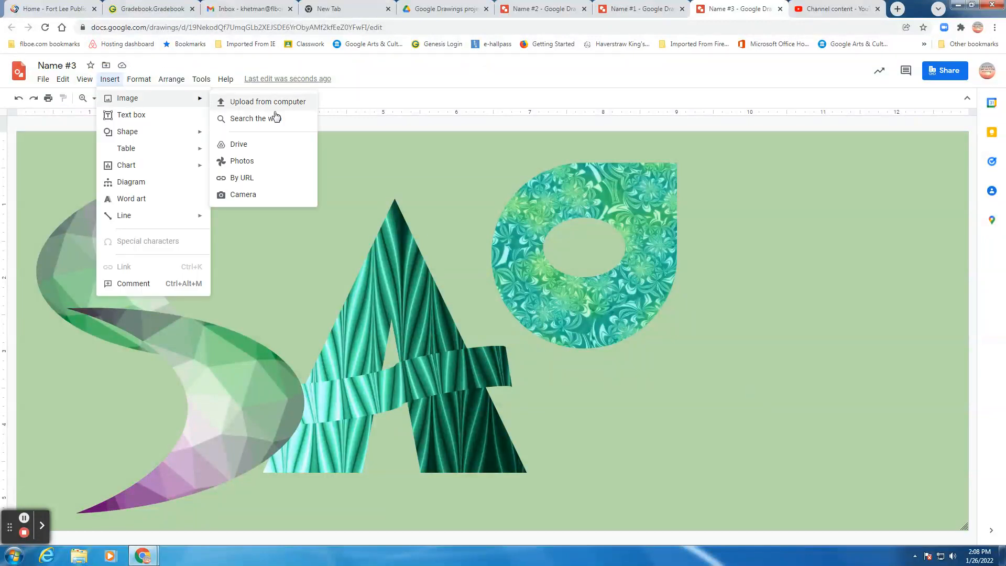
pyautogui.click(265, 118)
pyautogui.click(952, 340)
pyautogui.click(974, 539)
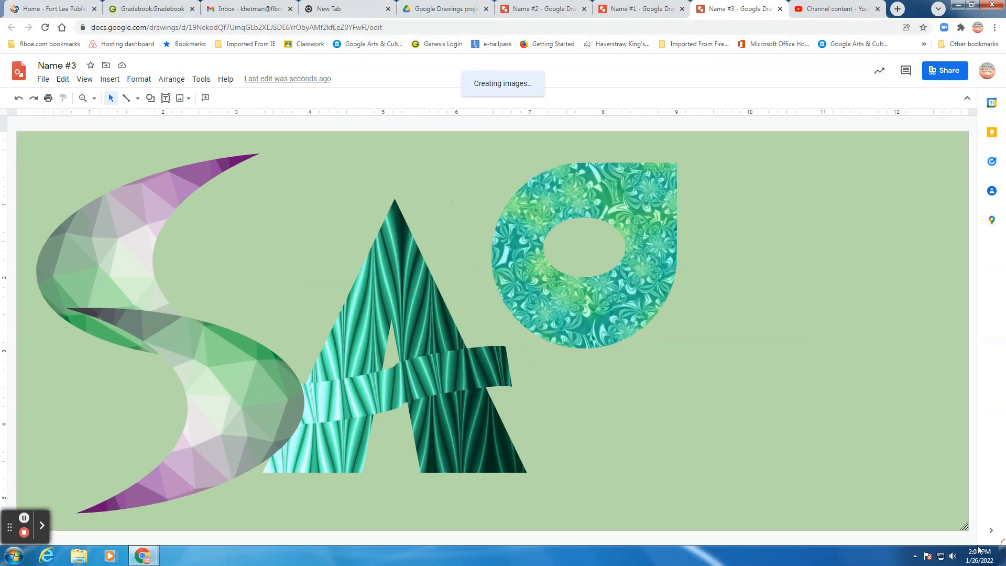
pyautogui.click(148, 82)
pyautogui.moveTo(168, 84)
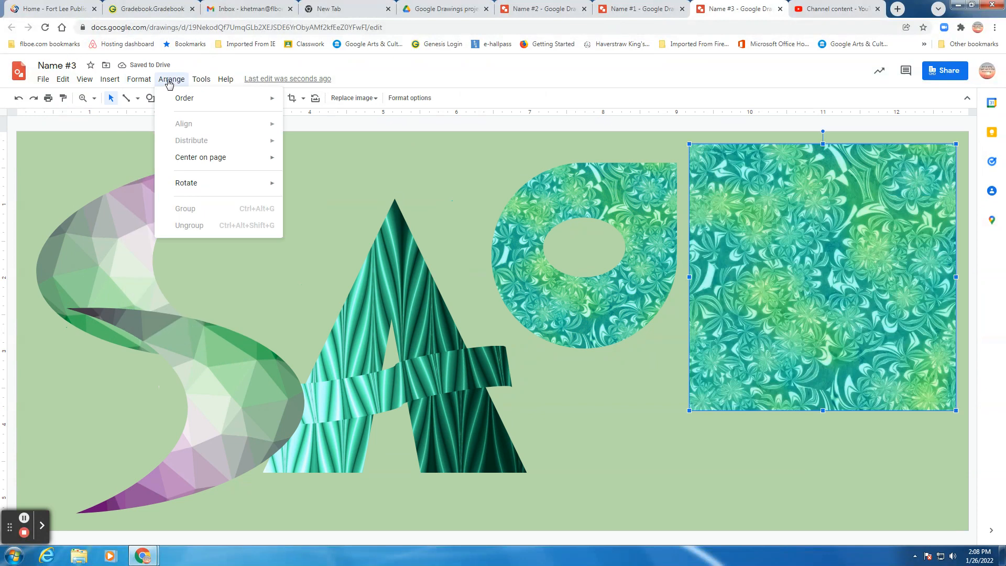
pyautogui.moveTo(201, 79)
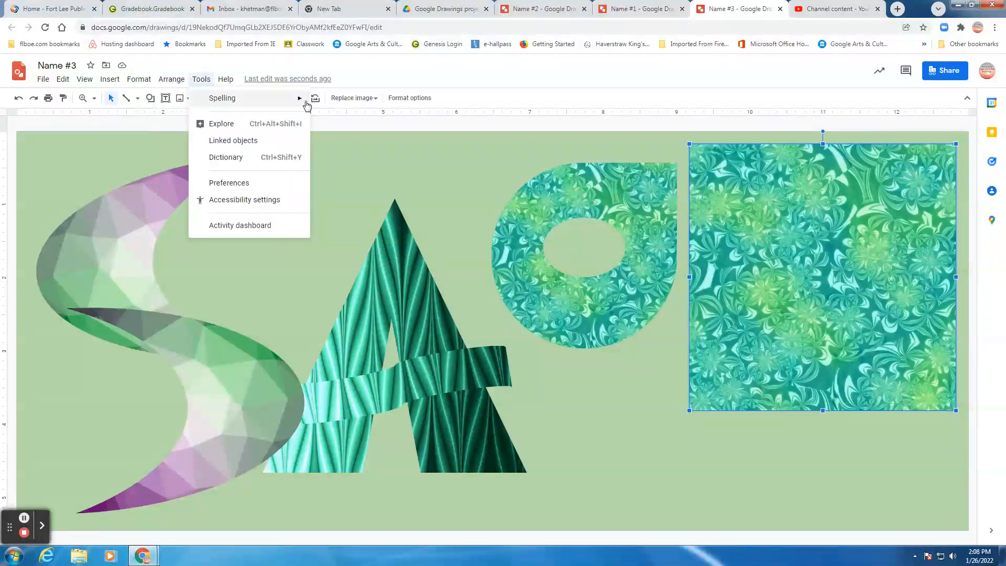
pyautogui.moveTo(307, 99)
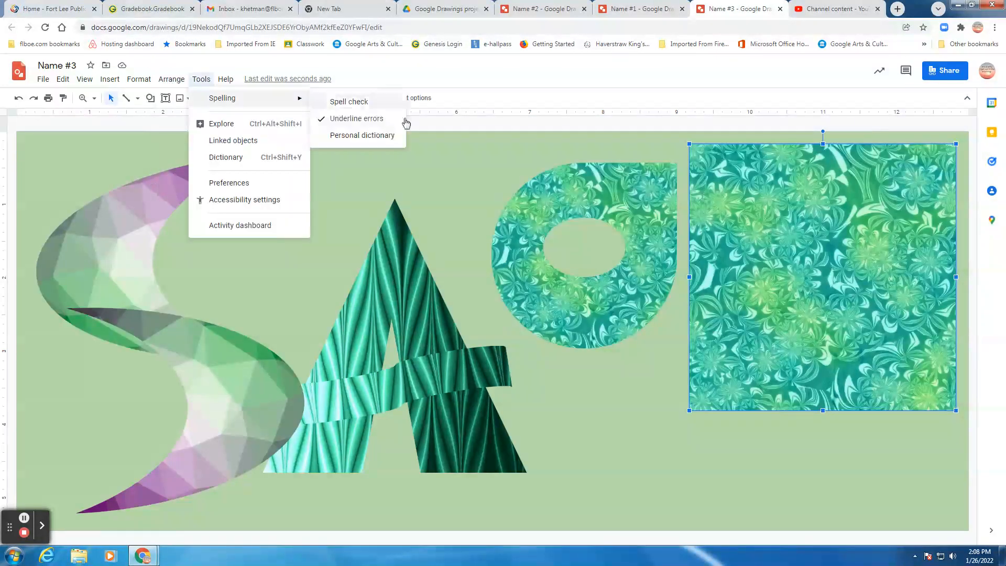
pyautogui.click(536, 77)
# - Crop the second floral picture to the Pie shape and reduce it to a quarter wedge
pyautogui.click(303, 98)
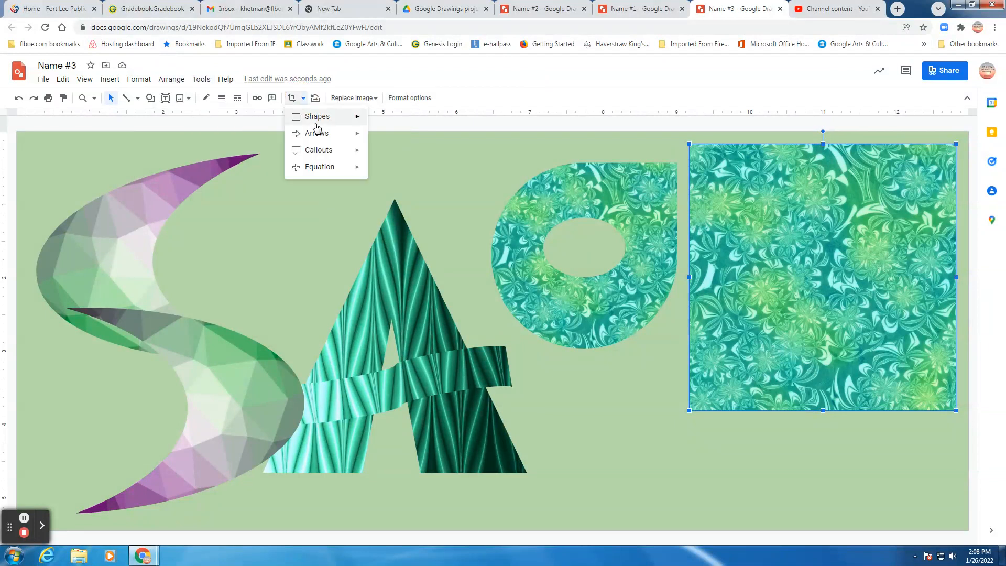
pyautogui.moveTo(319, 125)
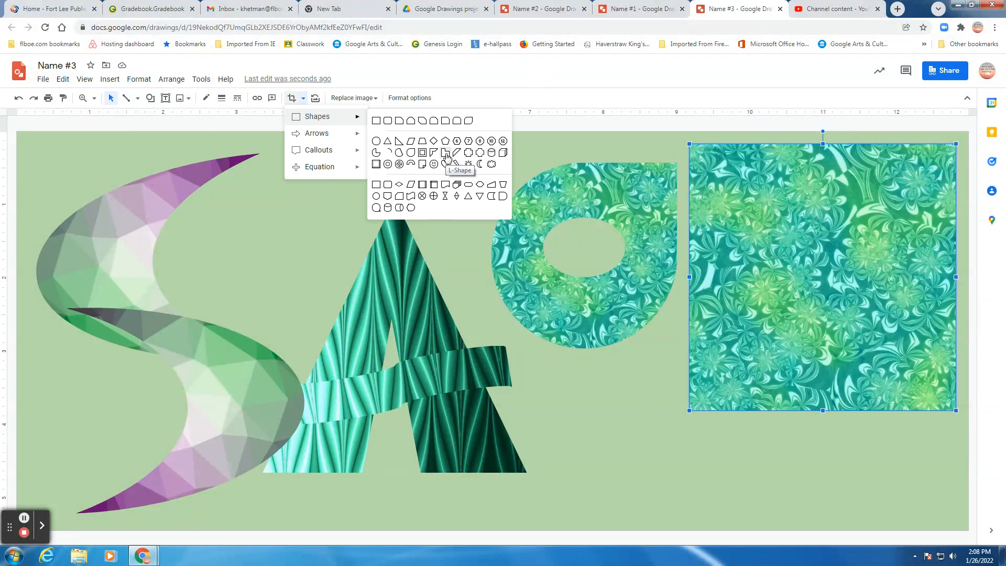
pyautogui.click(375, 152)
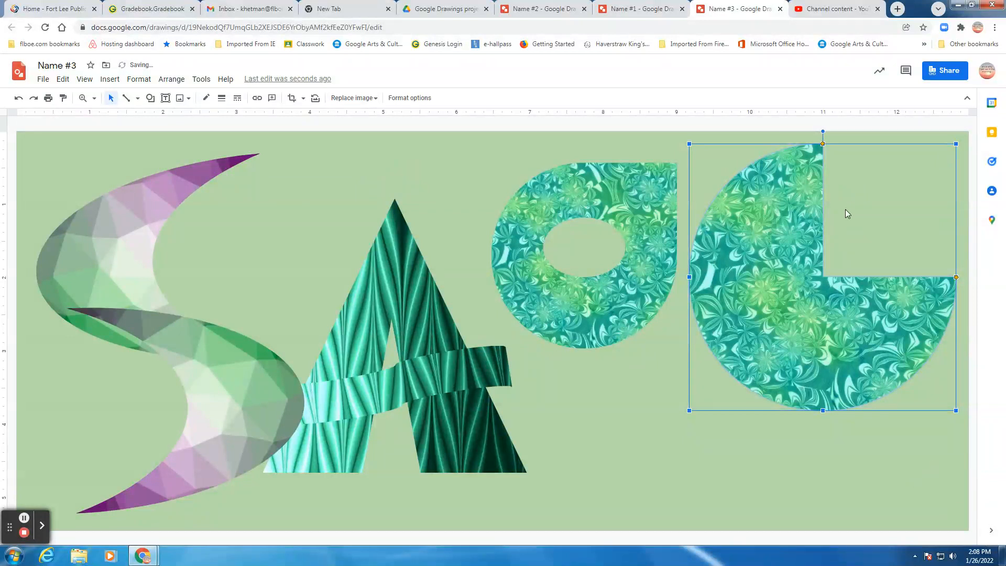
pyautogui.moveTo(821, 144); pyautogui.dragTo(612, 440)
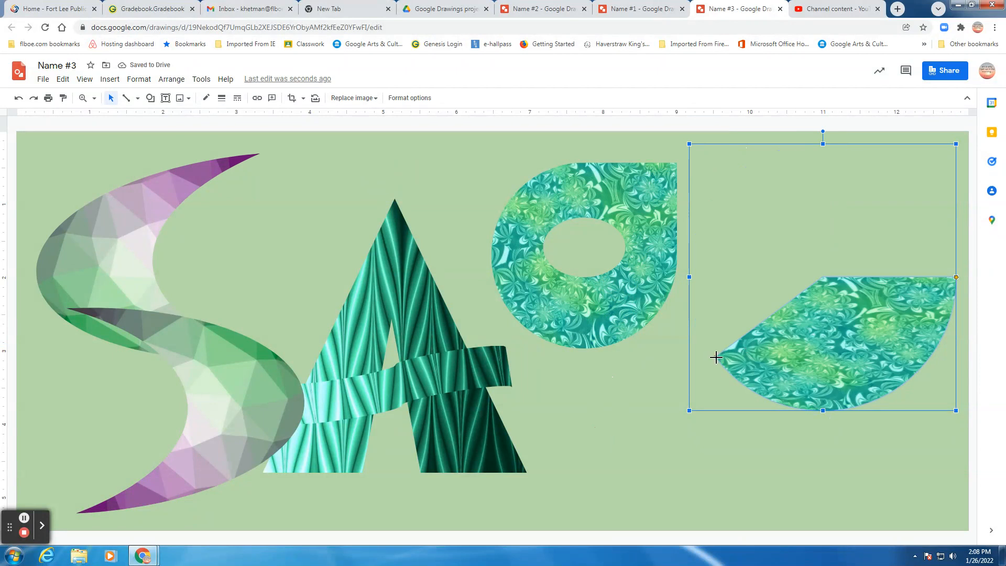
pyautogui.moveTo(715, 357); pyautogui.dragTo(830, 436)
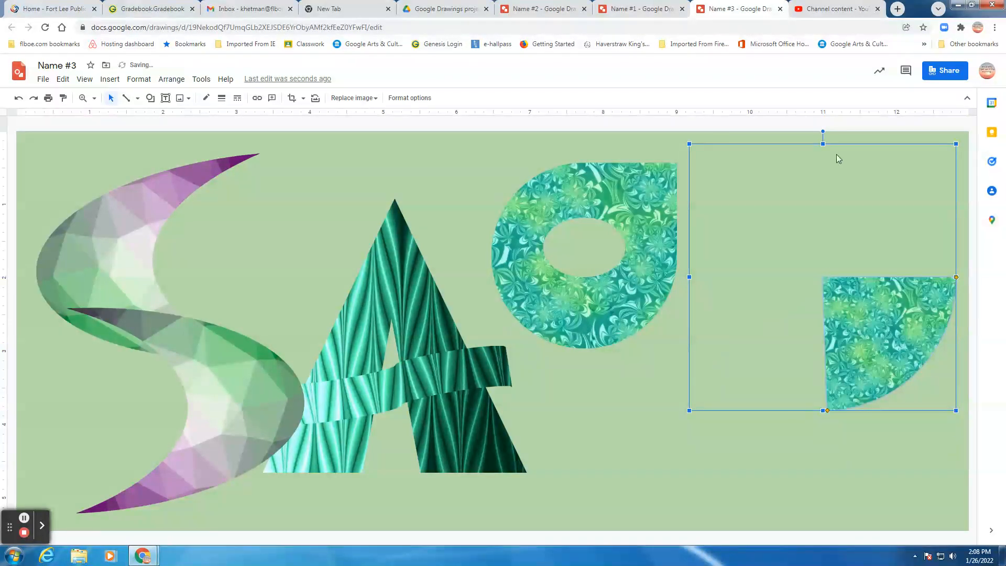
# - Rotate the floral wedge about 75° counterclockwise and place it, slightly reduced, under the lower edge of the teardrop
pyautogui.moveTo(824, 133); pyautogui.dragTo(570, 200)
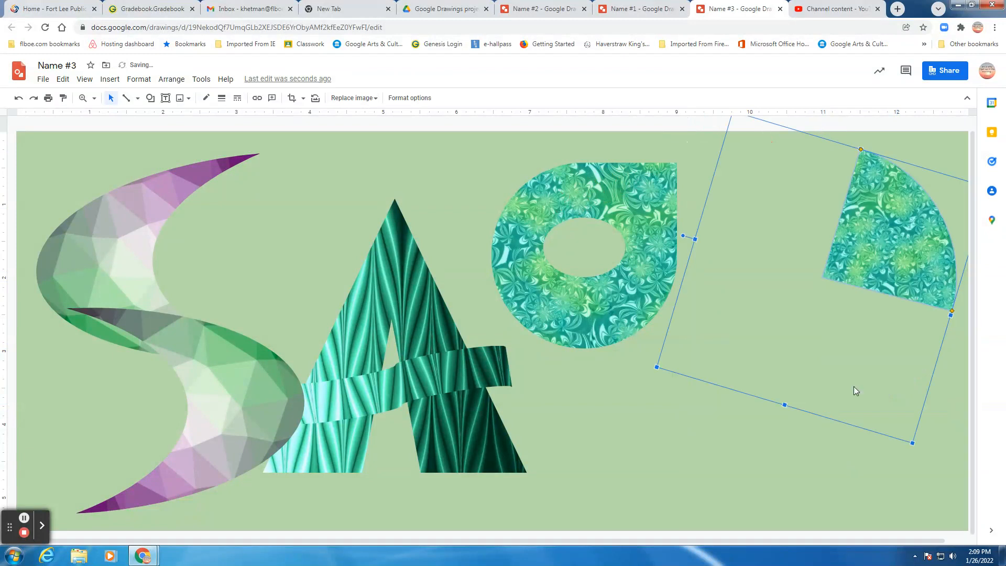
pyautogui.moveTo(909, 259); pyautogui.dragTo(696, 421)
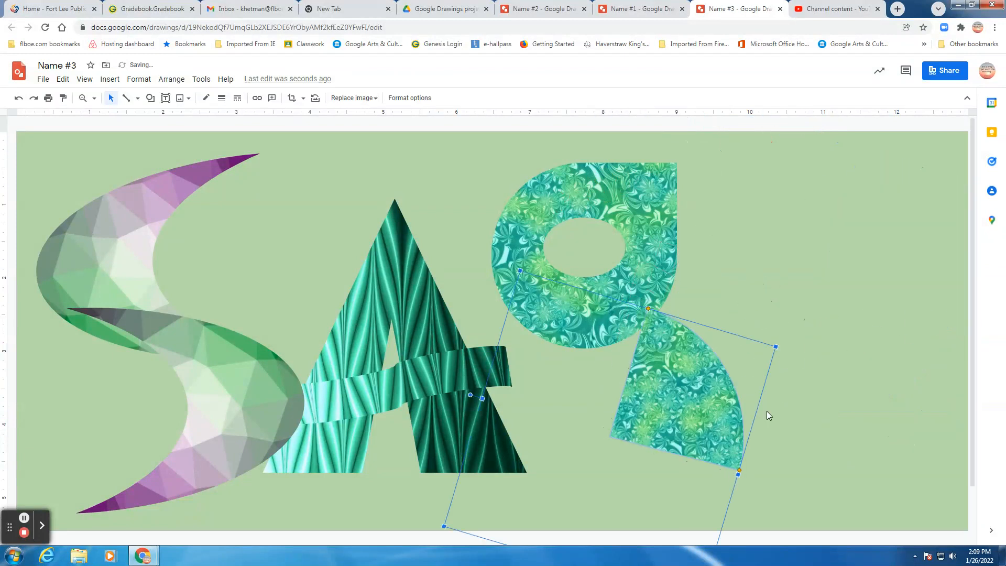
pyautogui.moveTo(774, 346); pyautogui.dragTo(733, 394)
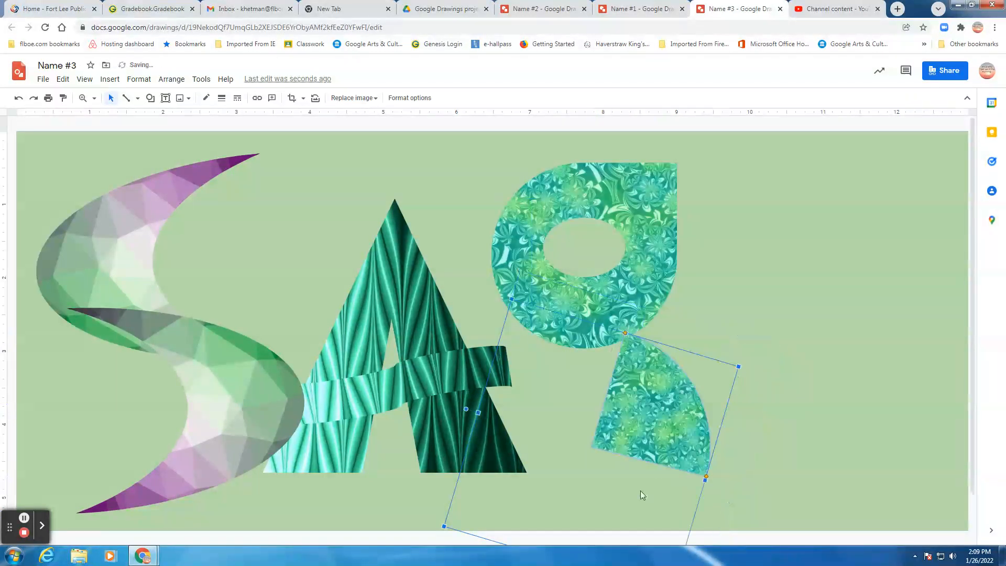
pyautogui.moveTo(465, 407)
pyautogui.mouseDown()
pyautogui.moveTo(472, 361)
pyautogui.moveTo(489, 355)
pyautogui.moveTo(464, 390)
pyautogui.mouseUp()
pyautogui.click(647, 421)
# - Try shrinking the floral wedge and narrowing its angle, and undo both changes
pyautogui.scroll(-1, 895, 419)
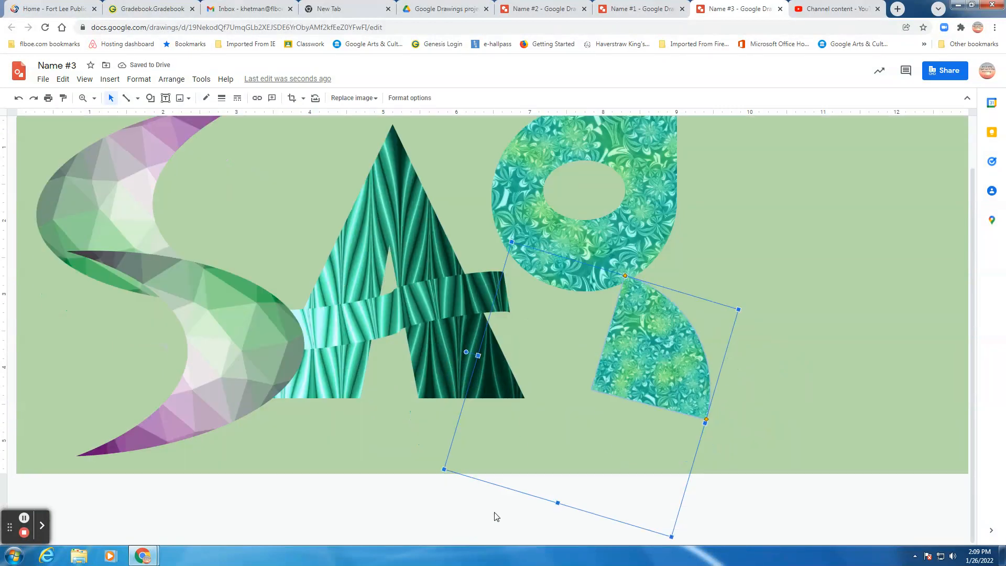
pyautogui.moveTo(671, 537); pyautogui.dragTo(629, 457)
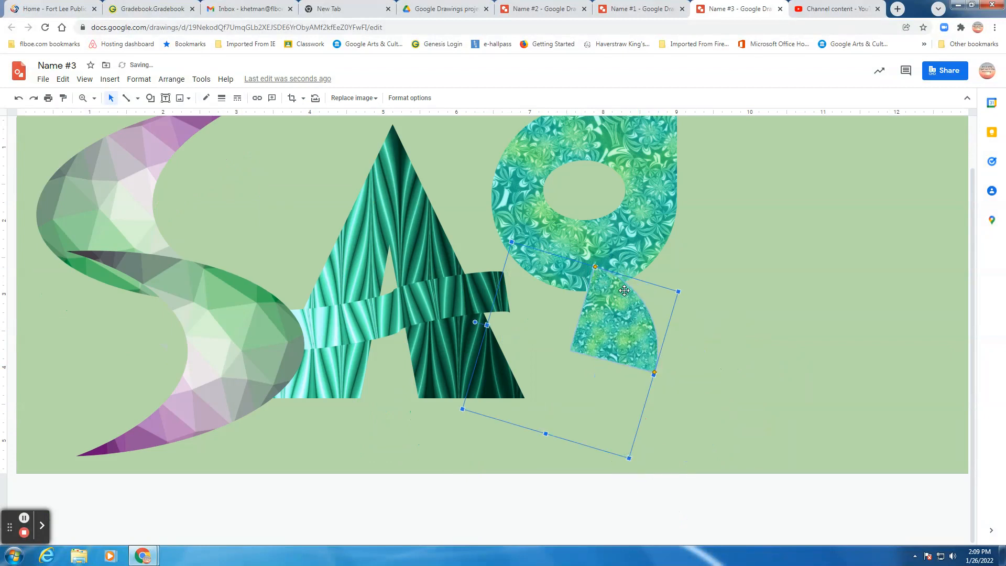
pyautogui.moveTo(599, 267); pyautogui.dragTo(617, 323)
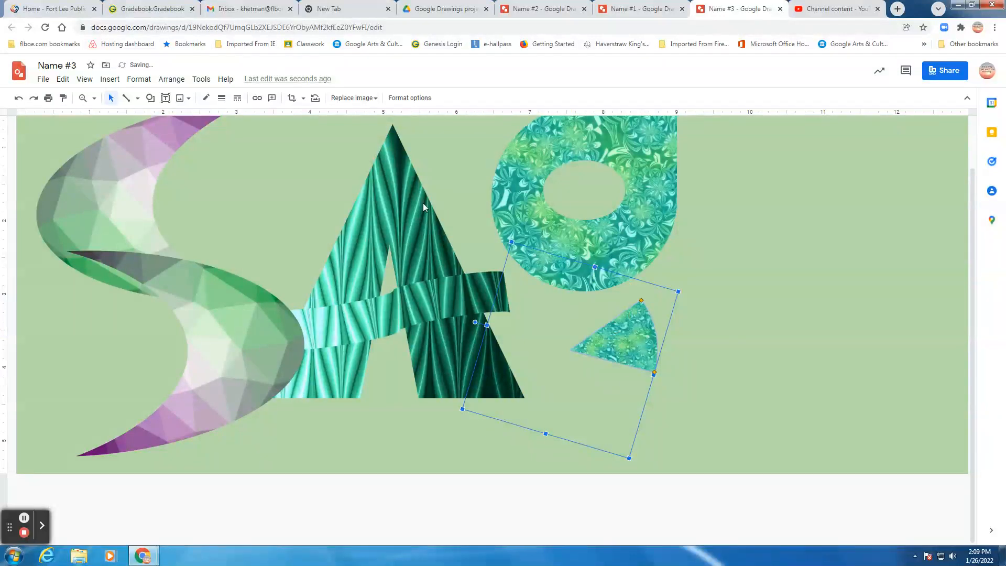
pyautogui.click(19, 99)
pyautogui.click(19, 99)
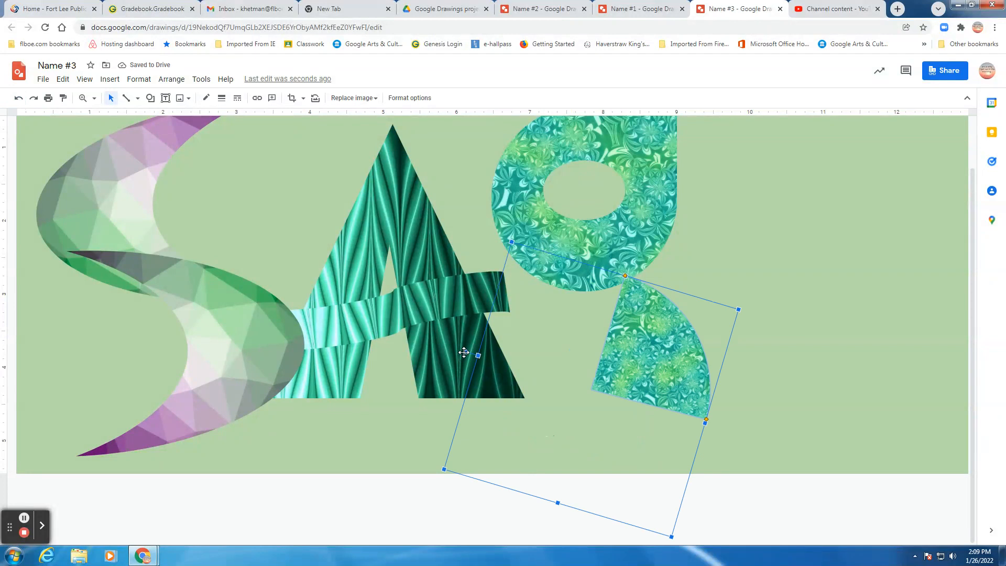
# - Rotate the floral wedge clockwise and move it so its upper tip touches the teardrop's lower edge
pyautogui.moveTo(466, 351); pyautogui.dragTo(498, 307)
pyautogui.click(690, 417)
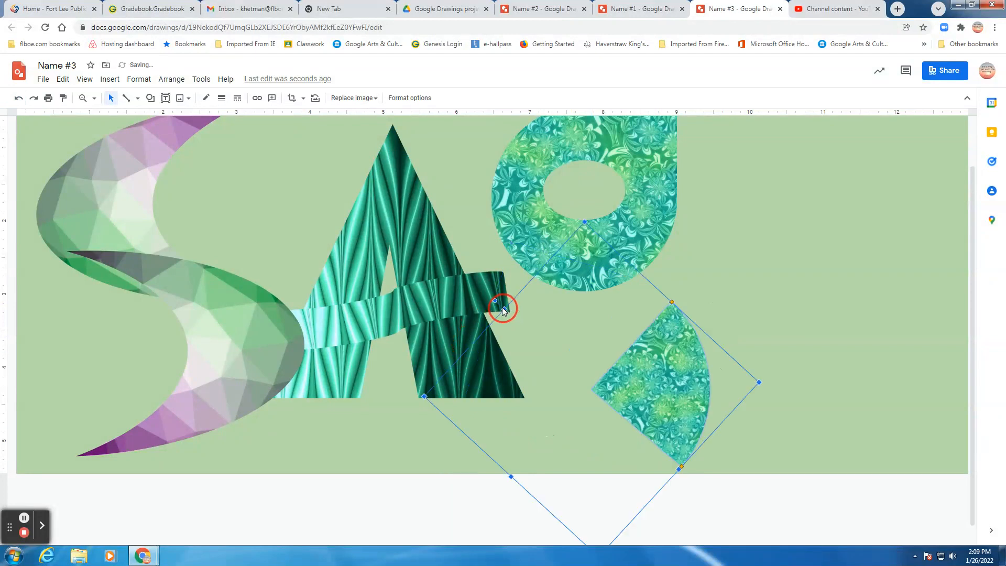
pyautogui.moveTo(691, 417); pyautogui.dragTo(638, 350)
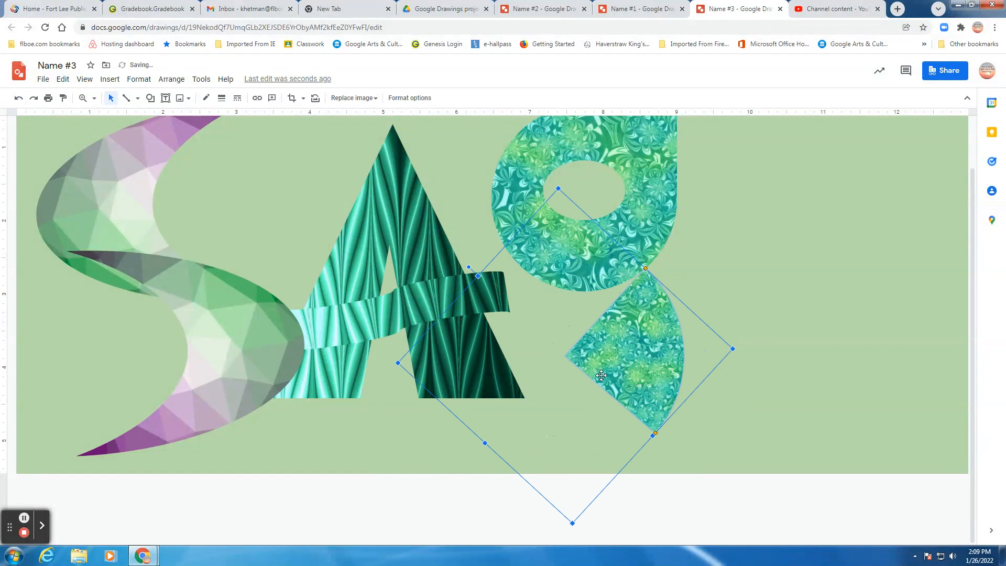
# - Widen the wedge's angle so it sweeps over to the foot of the A as the tail of a G
pyautogui.moveTo(655, 432); pyautogui.dragTo(531, 358)
pyautogui.click(761, 295)
pyautogui.scroll(1, 805, 298)
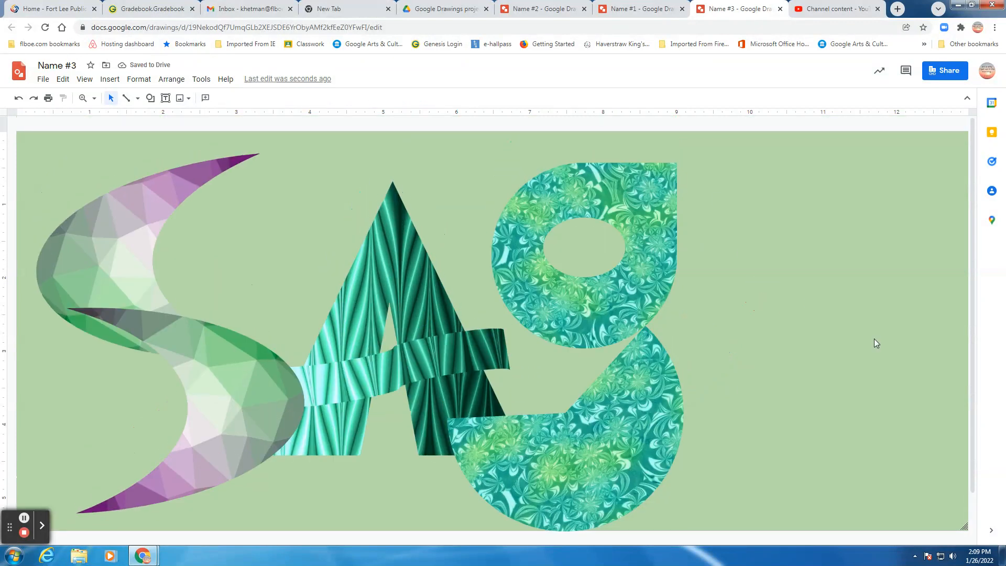
# - Group the floral teardrop and the floral wedge that form the letter G
pyautogui.click(574, 303)
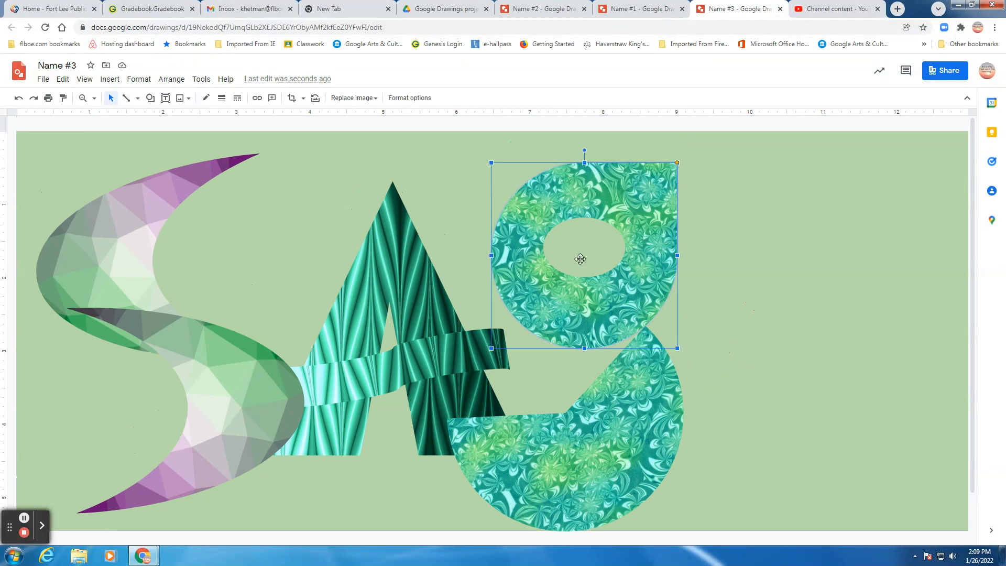
pyautogui.click(577, 439)
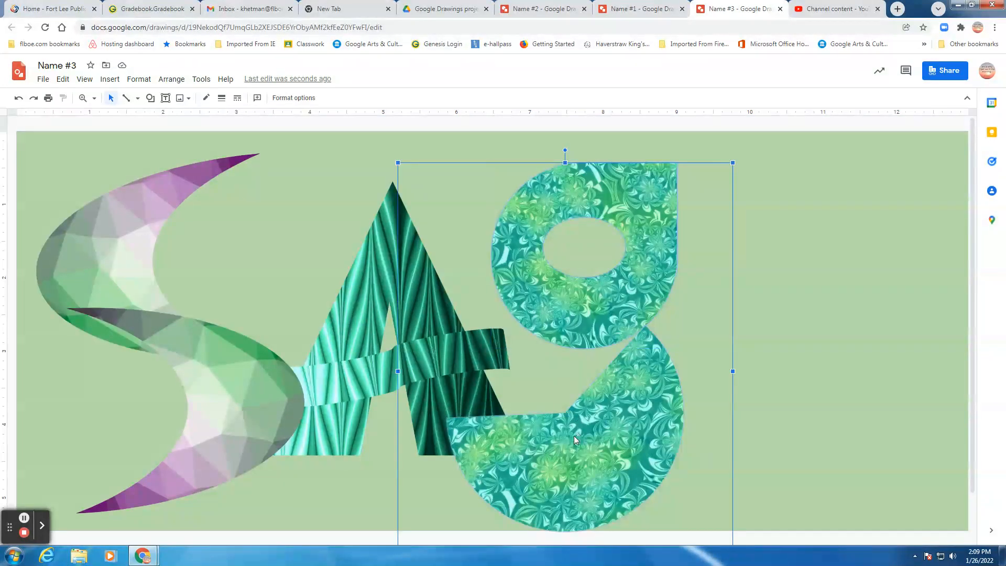
pyautogui.click(171, 79)
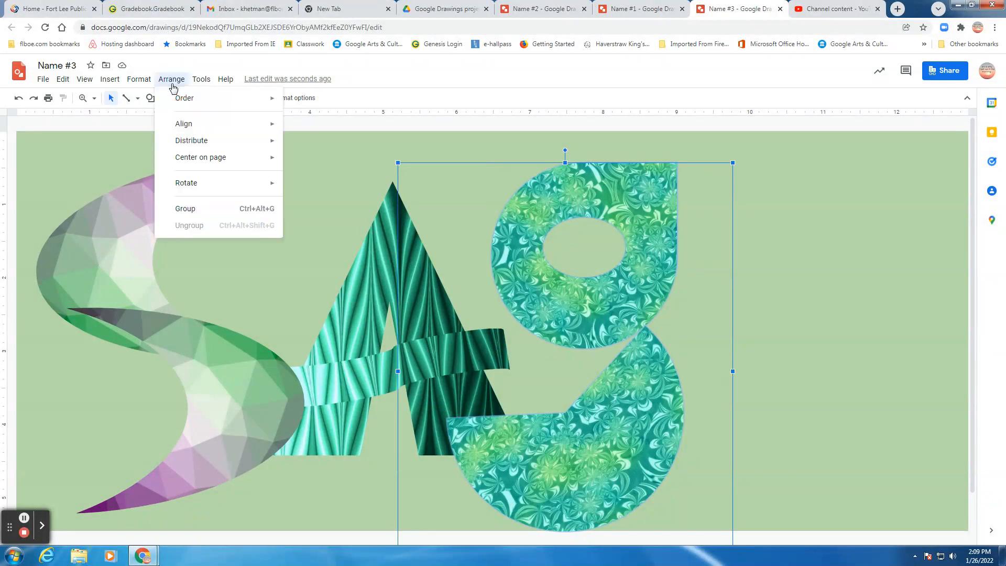
pyautogui.click(185, 210)
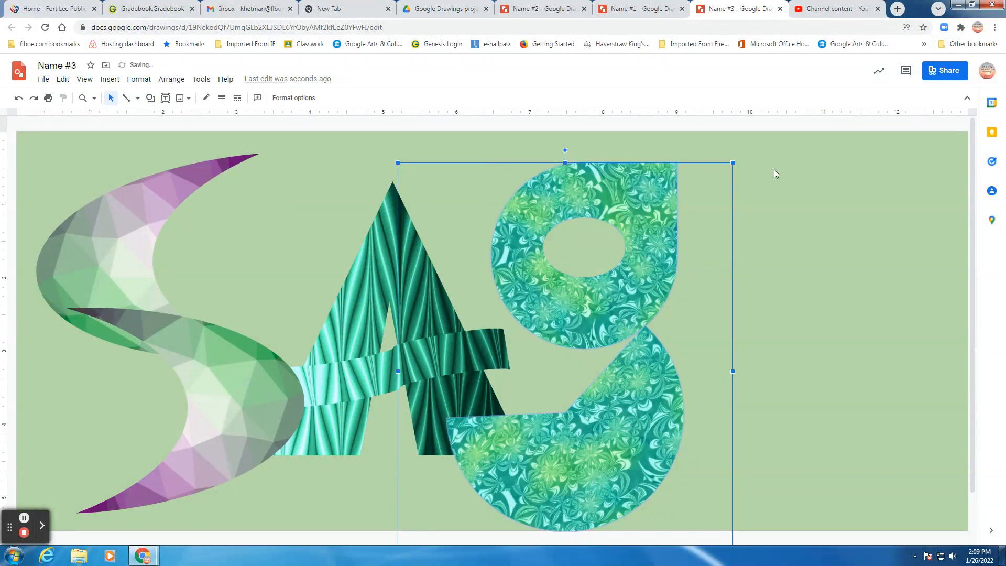
# - Scale the G group down by about a third and place it just beside the A, clear of its foot and crossbar
pyautogui.moveTo(732, 162); pyautogui.dragTo(626, 268)
pyautogui.moveTo(530, 388); pyautogui.dragTo(624, 291)
pyautogui.click(843, 407)
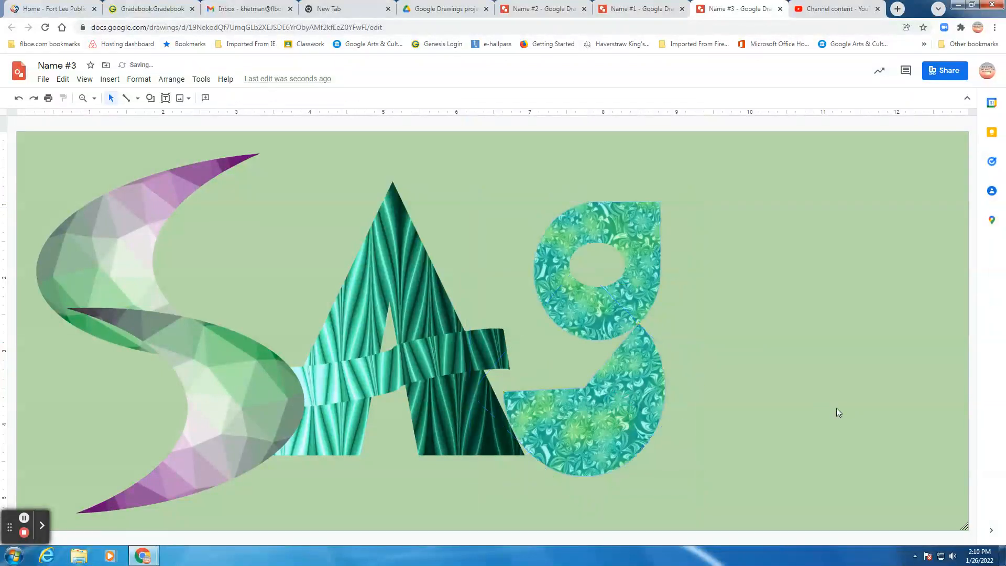
pyautogui.click(631, 283)
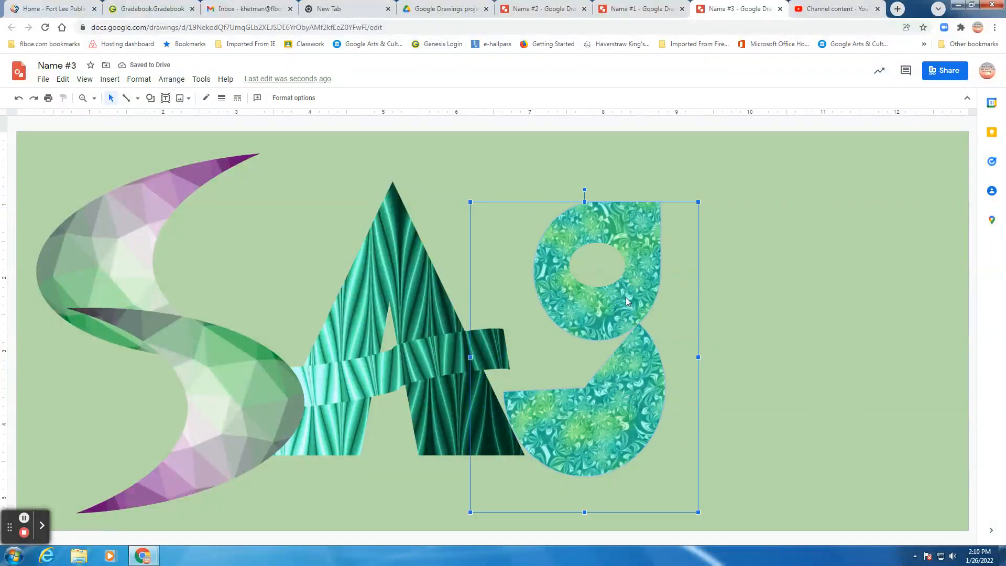
pyautogui.moveTo(626, 299); pyautogui.dragTo(639, 275)
pyautogui.click(779, 354)
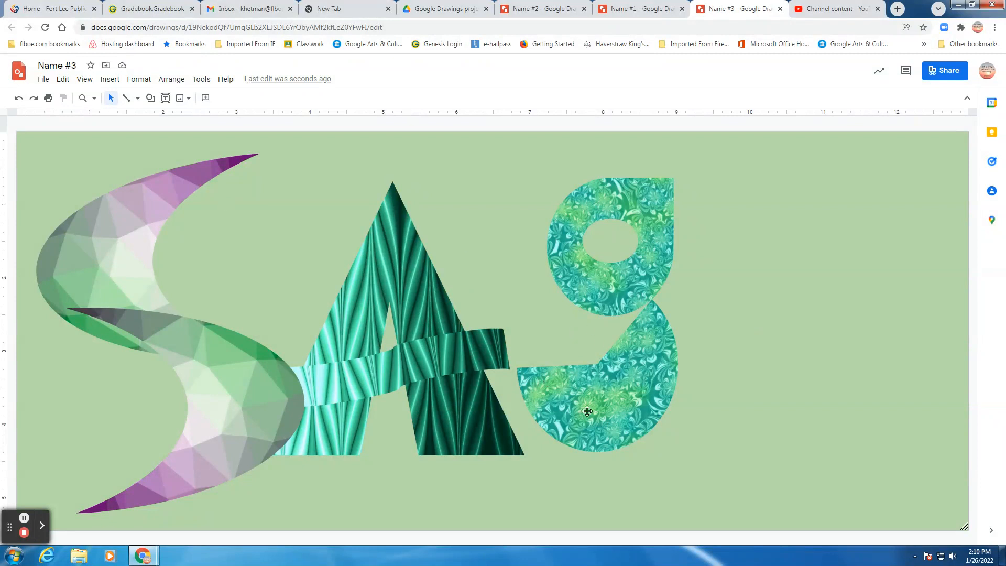
# - Insert the dark green paisley pattern from the "green designs" web image search into the drawing
pyautogui.click(172, 80)
pyautogui.moveTo(205, 79)
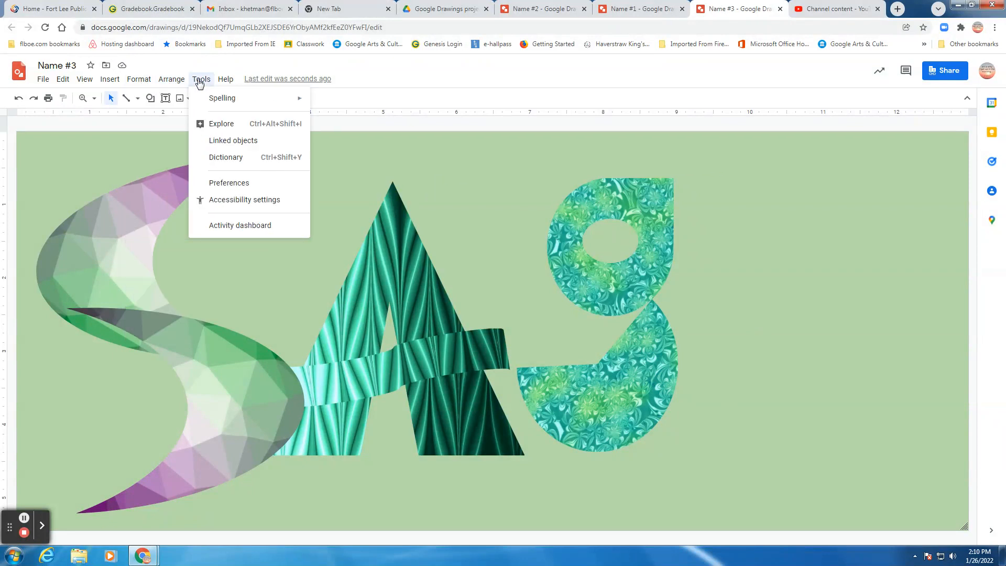
pyautogui.moveTo(109, 81)
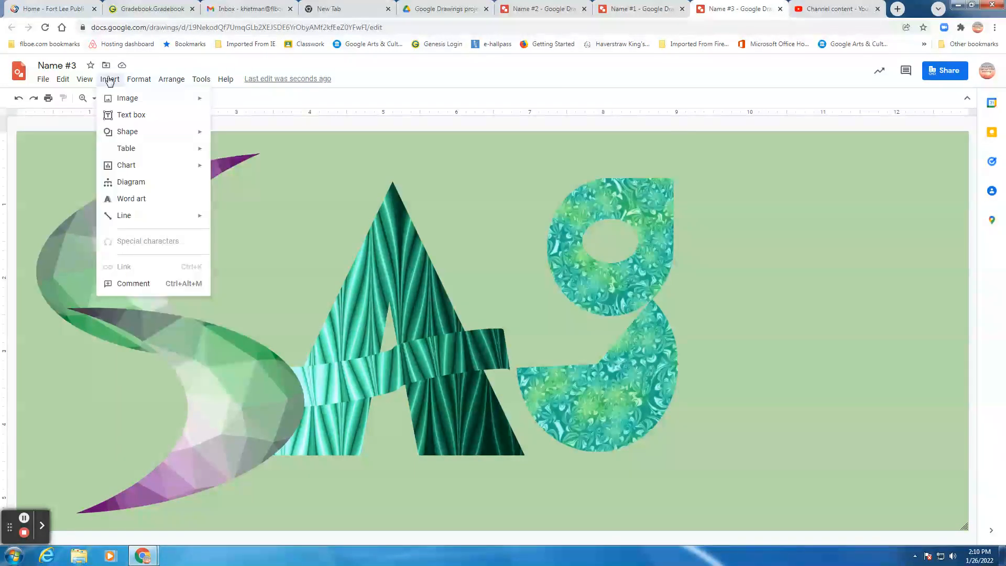
pyautogui.moveTo(65, 90)
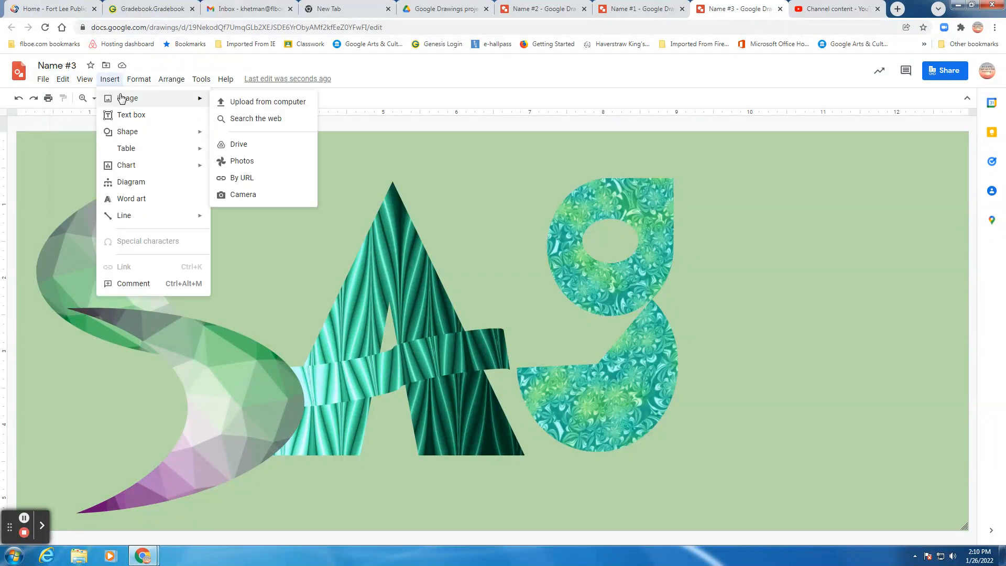
pyautogui.click(262, 124)
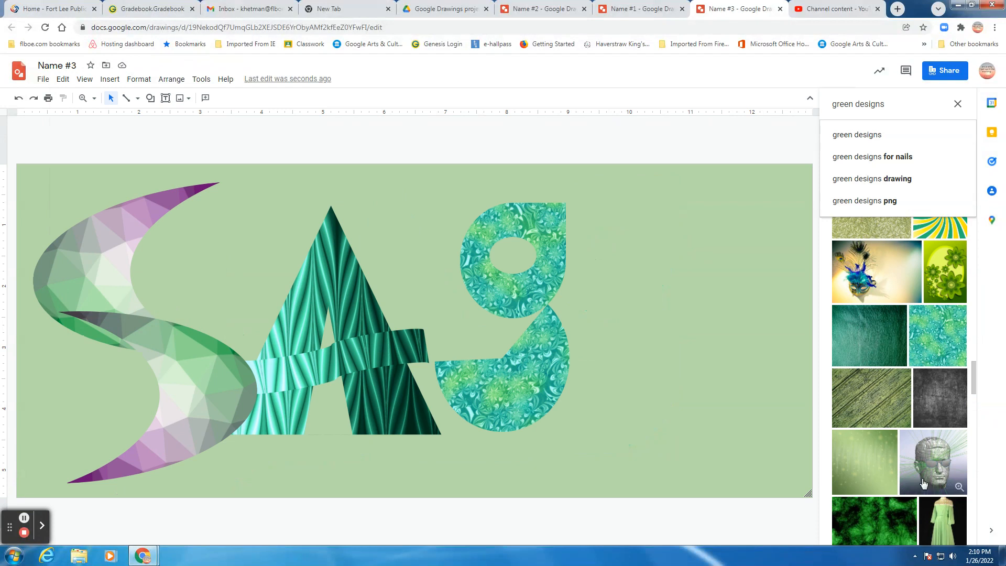
pyautogui.scroll(-5, 923, 485)
pyautogui.scroll(-10, 923, 485)
pyautogui.scroll(-4, 924, 487)
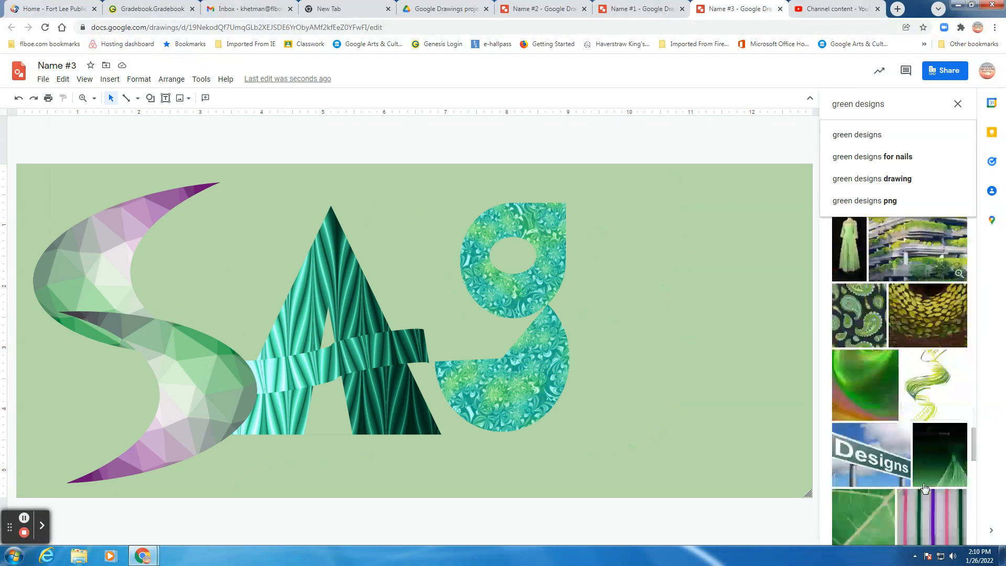
pyautogui.click(863, 310)
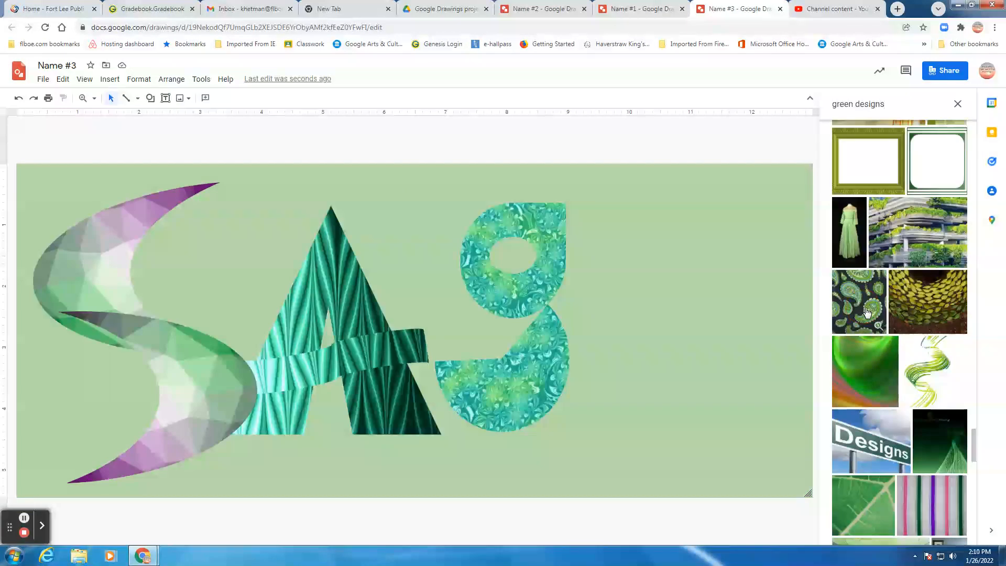
pyautogui.click(947, 531)
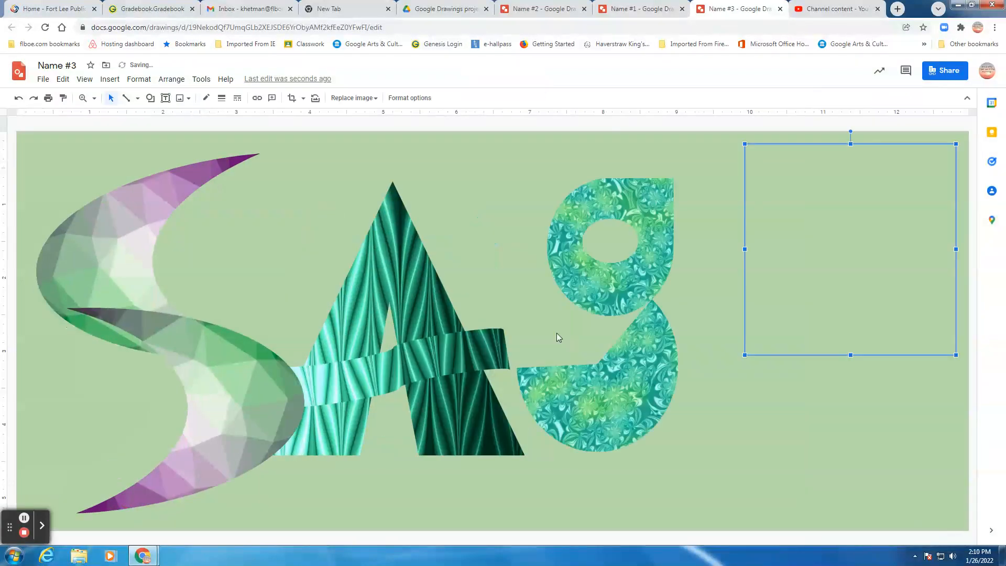
# - Mask the paisley image with the pie shape
pyautogui.click(303, 98)
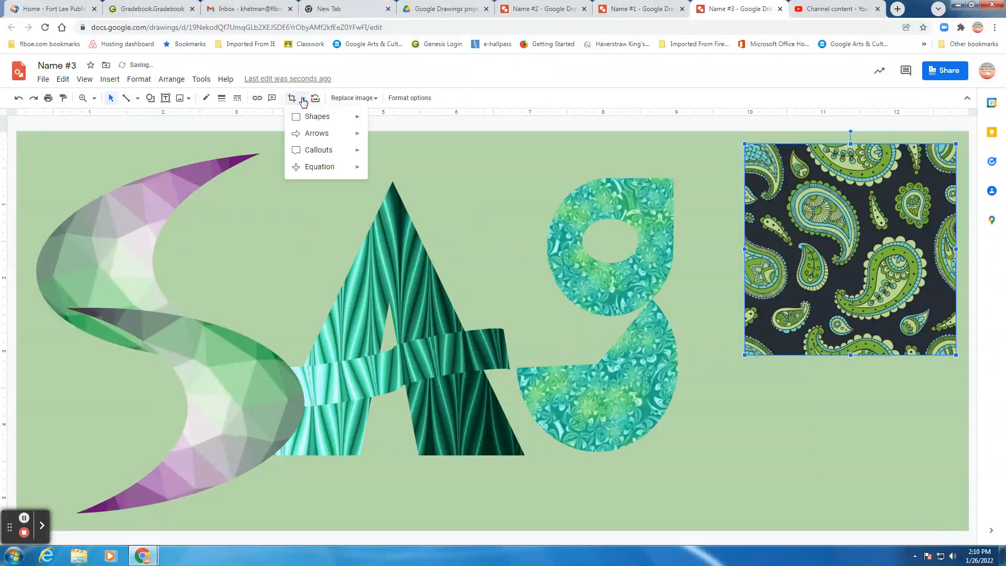
pyautogui.moveTo(307, 120)
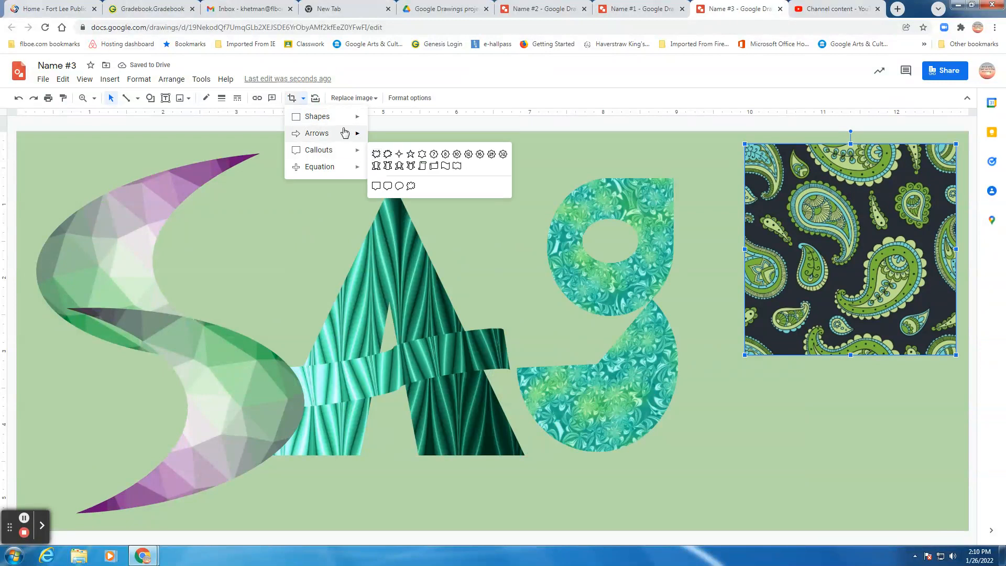
pyautogui.click(376, 152)
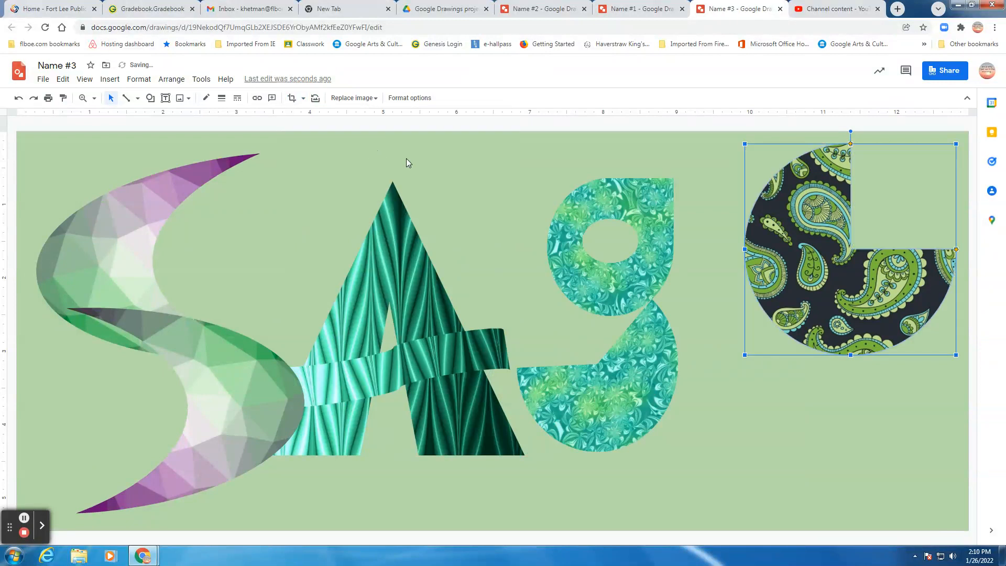
# - Move the paisley pie beside the G and reshape its opening into a wedge-shaped mouth for a letter E
pyautogui.moveTo(831, 310); pyautogui.dragTo(773, 380)
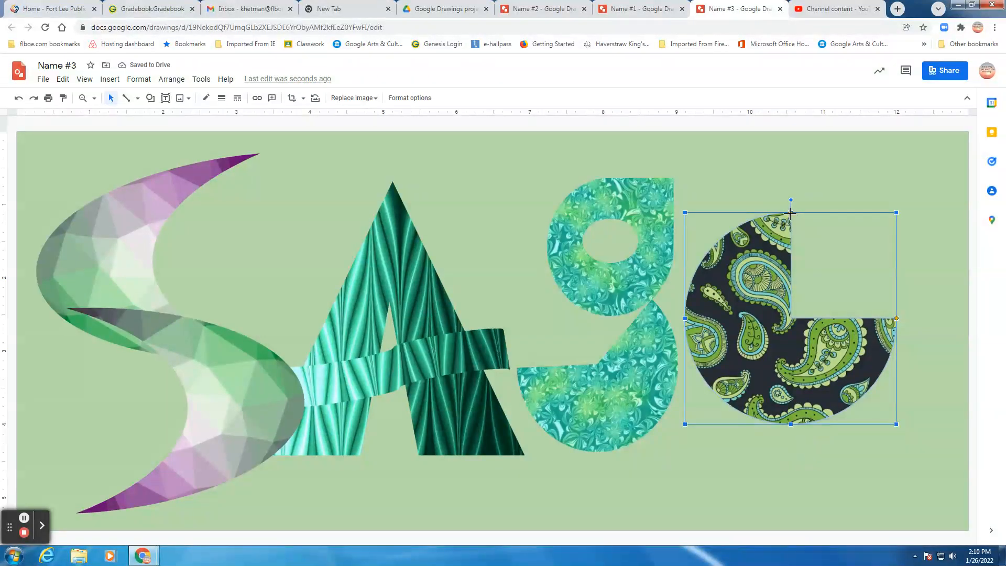
pyautogui.moveTo(791, 212); pyautogui.dragTo(853, 283)
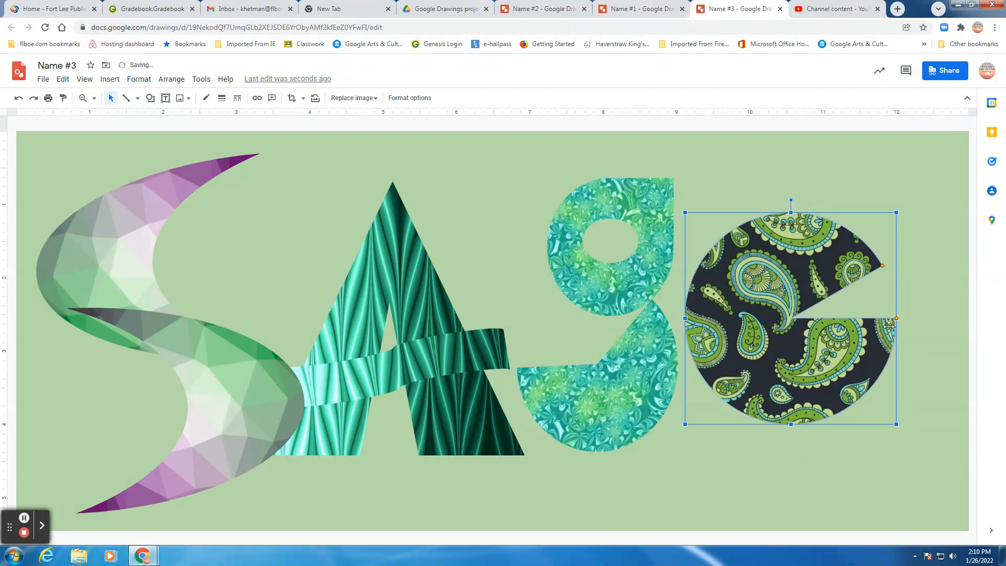
pyautogui.moveTo(896, 319); pyautogui.dragTo(863, 371)
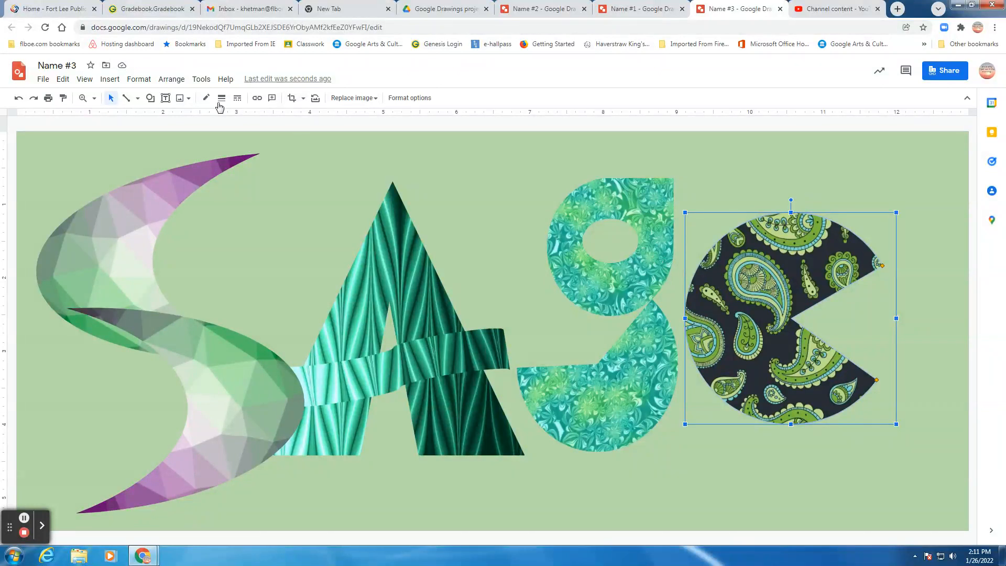
# - Draw a chord shape on the upper half of the paisley pie, turned so its rounded side faces up as the eye of the E
pyautogui.click(108, 80)
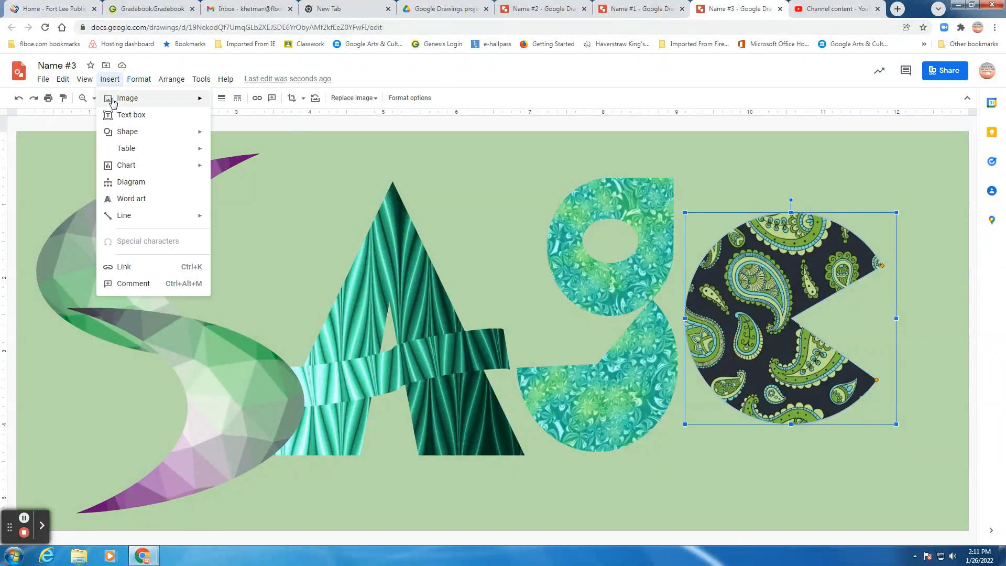
pyautogui.moveTo(126, 131)
pyautogui.moveTo(283, 143)
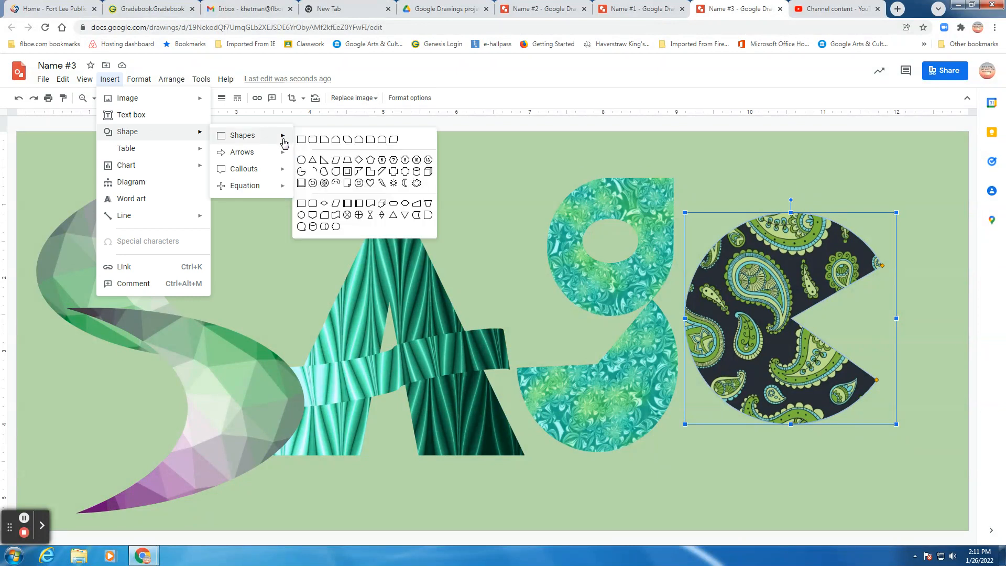
pyautogui.click(324, 172)
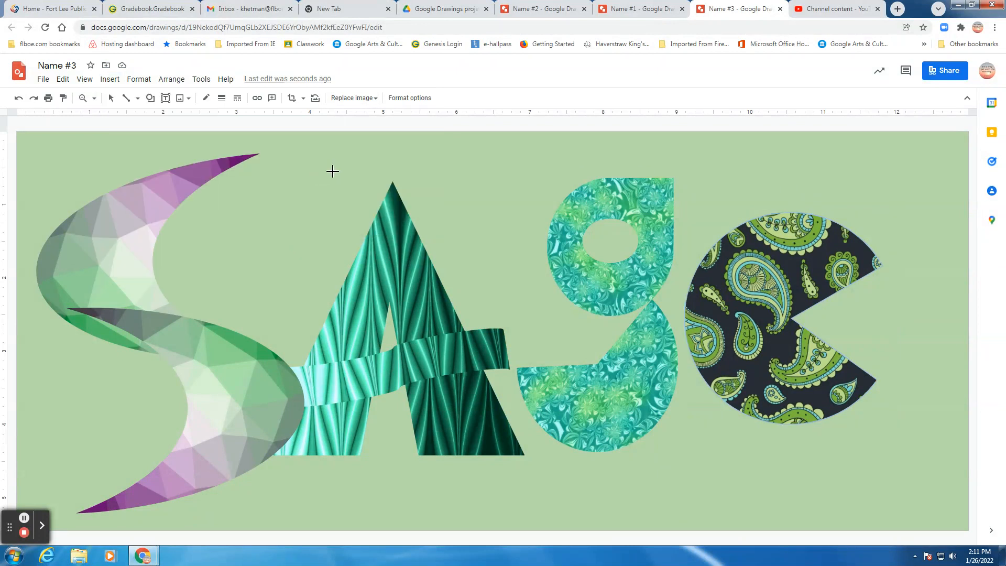
pyautogui.click(767, 267)
pyautogui.moveTo(794, 255); pyautogui.dragTo(733, 332)
pyautogui.moveTo(773, 279); pyautogui.dragTo(789, 264)
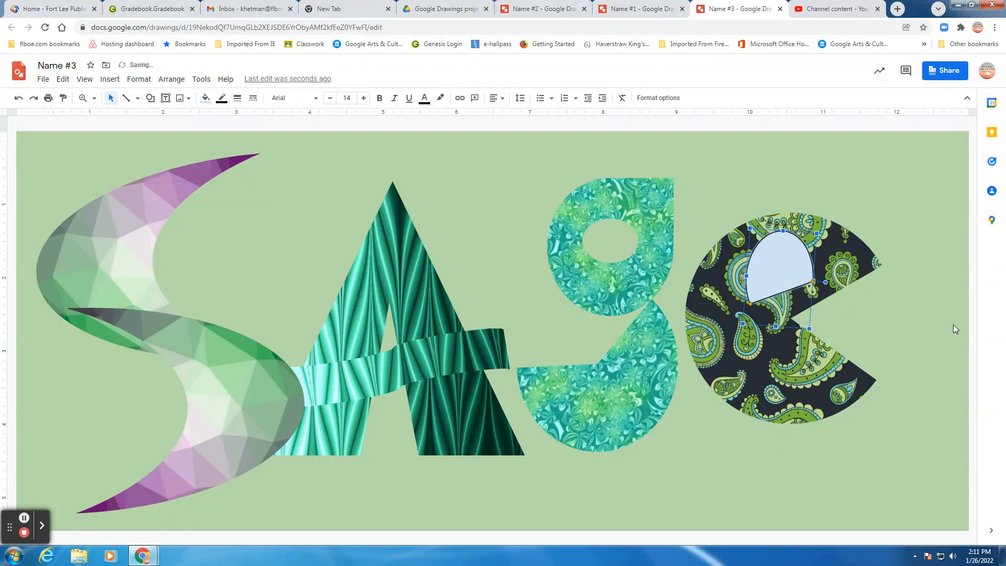
# - Shift the paisley pie and its chord slightly lower, and tilt the chord's flat edge nearly parallel to the mouth's upper edge
pyautogui.click(783, 229)
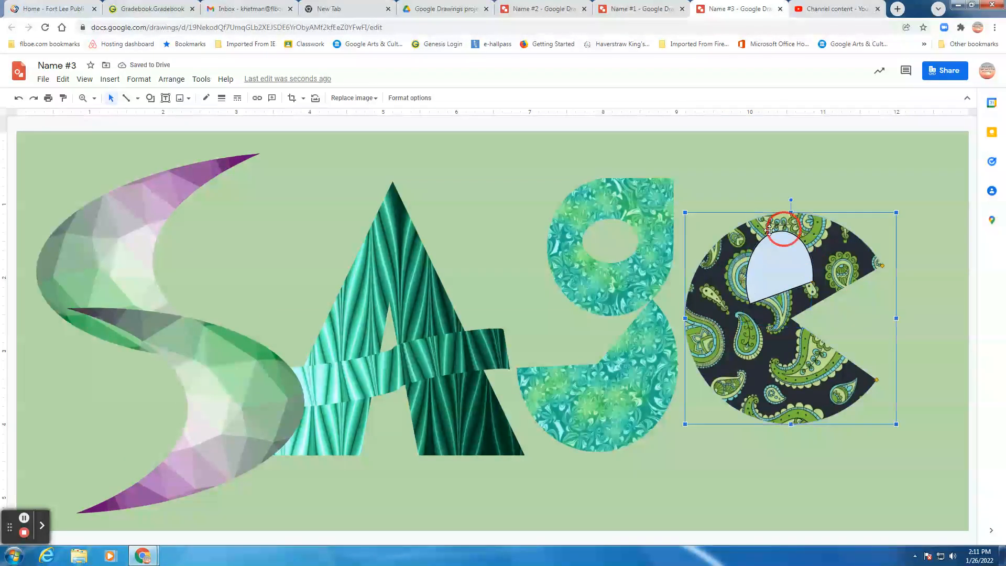
pyautogui.moveTo(783, 260); pyautogui.dragTo(782, 273)
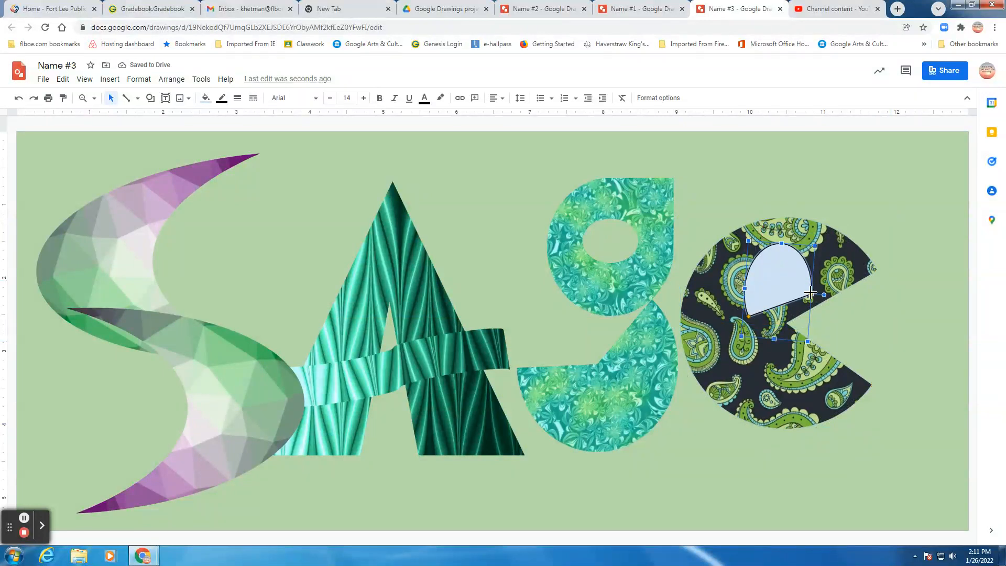
pyautogui.moveTo(811, 294); pyautogui.dragTo(813, 287)
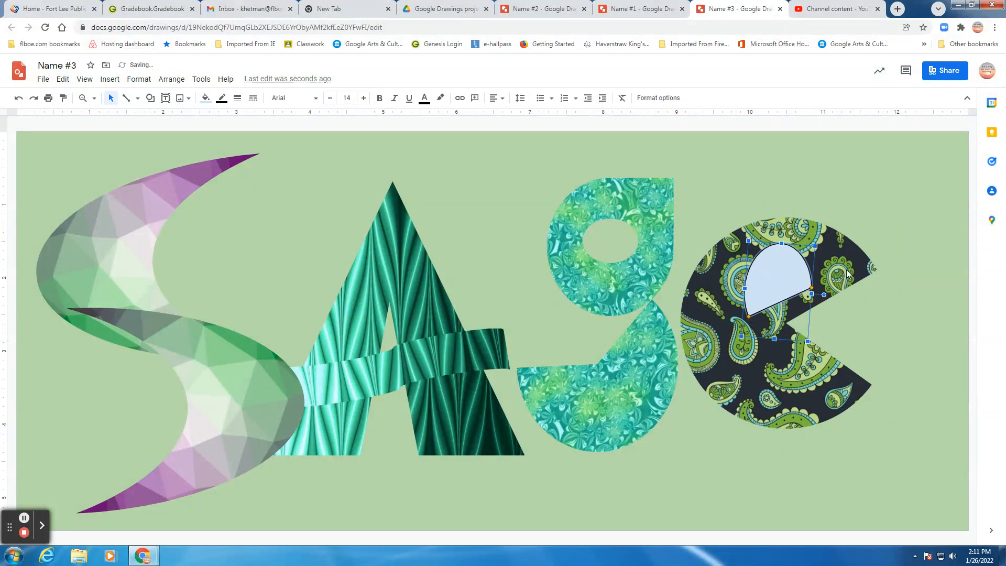
# - Fill the chord with the light green of the background and make its outline transparent
pyautogui.click(206, 98)
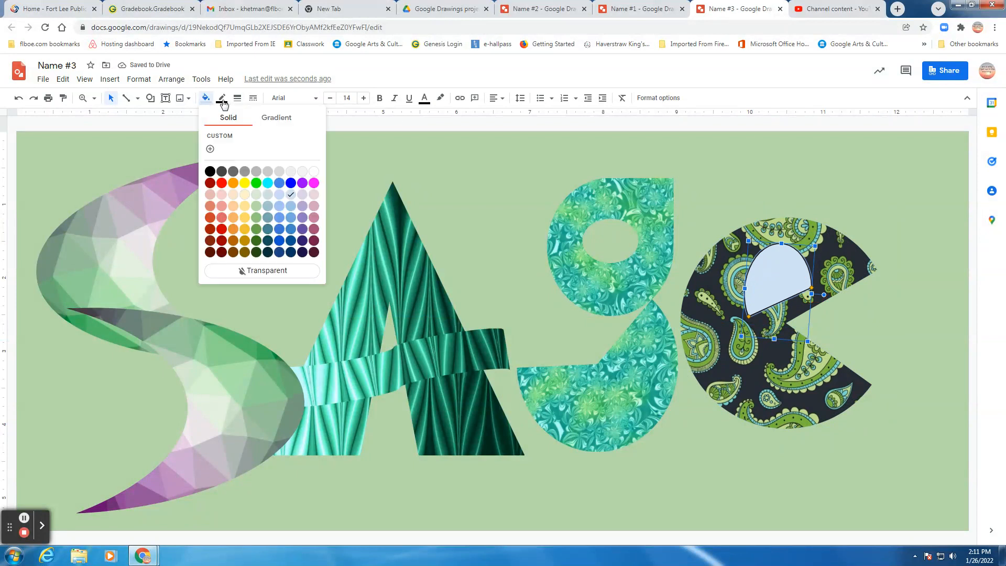
pyautogui.click(260, 202)
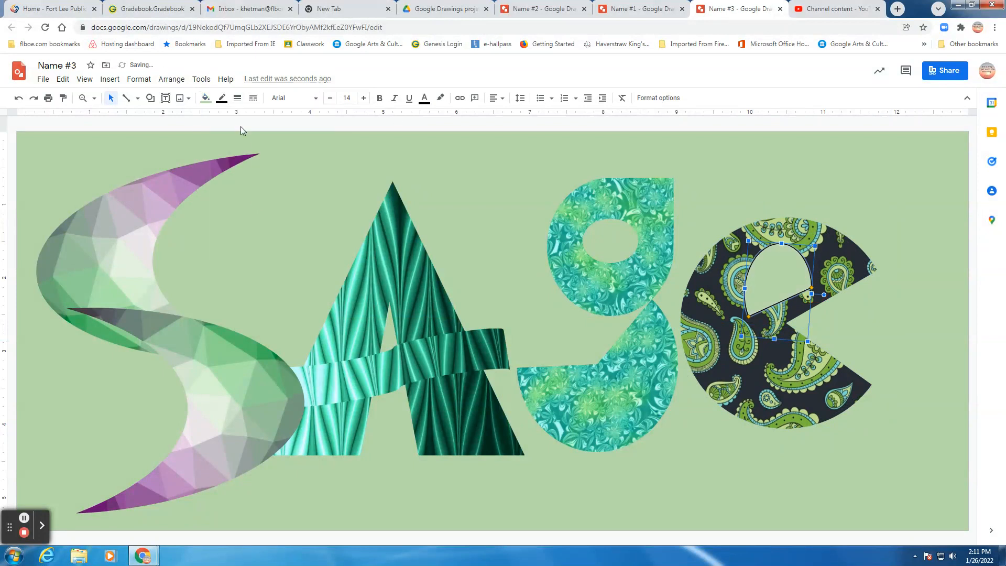
pyautogui.click(222, 99)
pyautogui.click(257, 250)
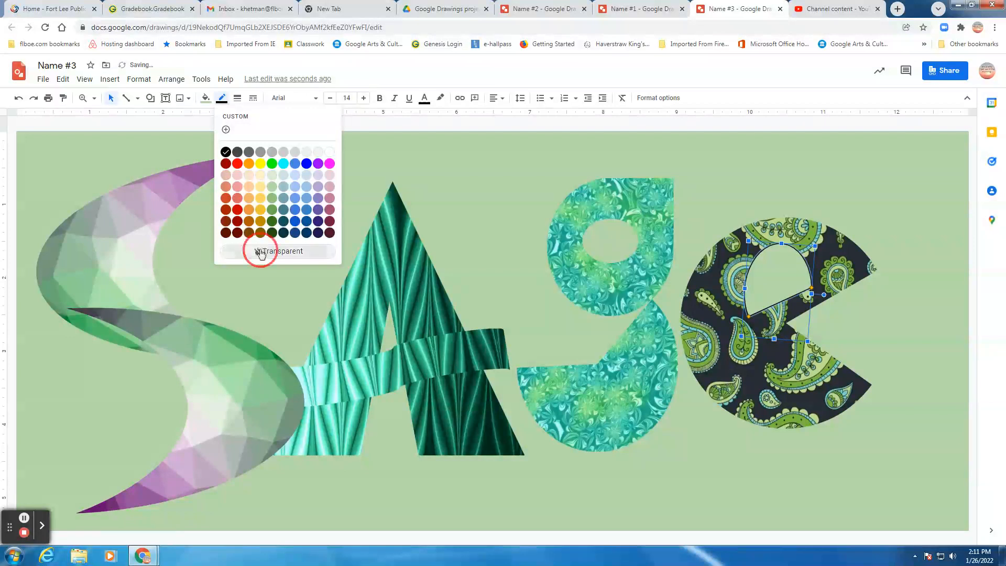
pyautogui.click(881, 344)
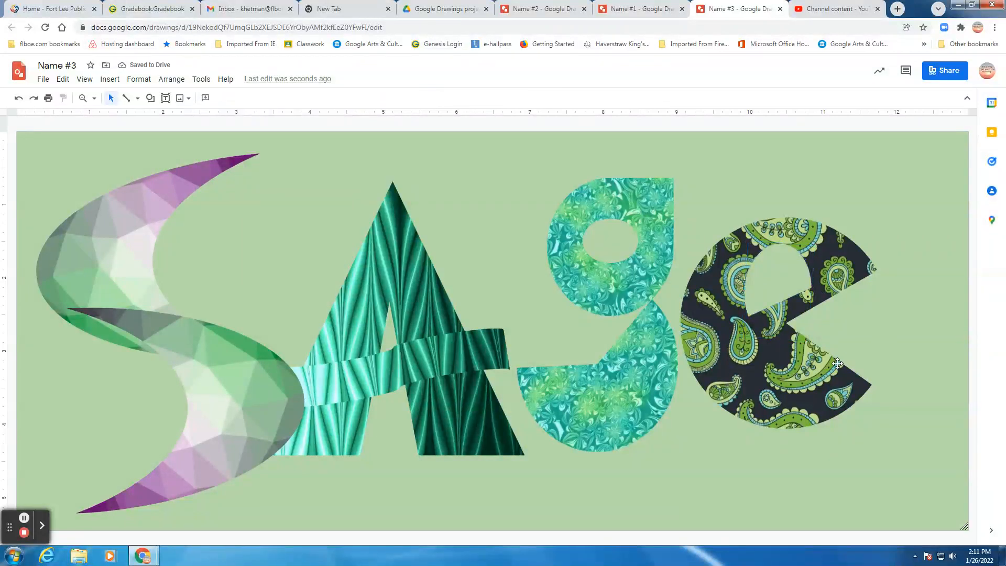
# - Narrow the canvas to about 11.8 inches and group the paisley pie with its chord cutout
pyautogui.moveTo(961, 530); pyautogui.dragTo(884, 521)
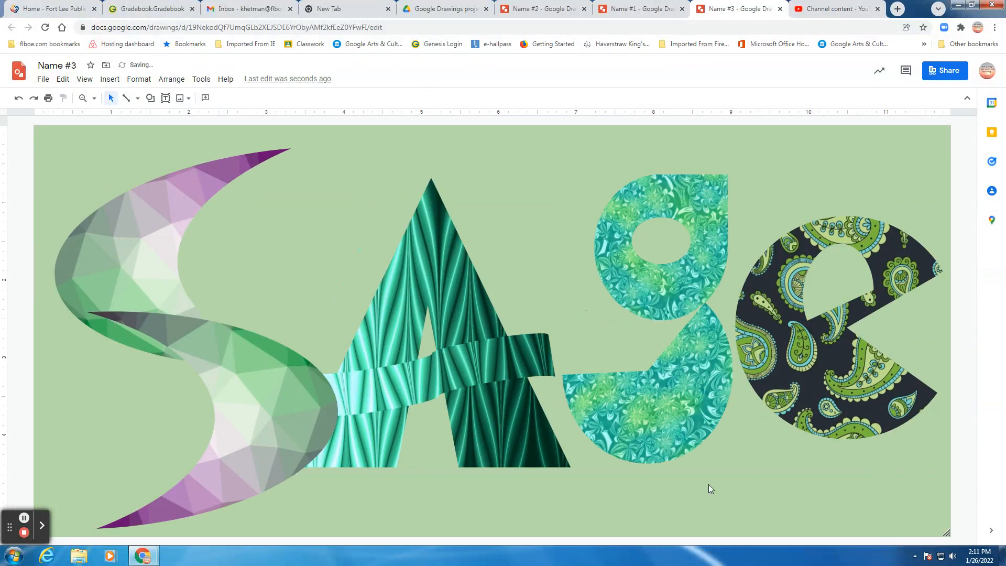
pyautogui.click(815, 359)
pyautogui.keyDown('shift'); pyautogui.click(840, 267); pyautogui.keyUp('shift')
pyautogui.click(160, 80)
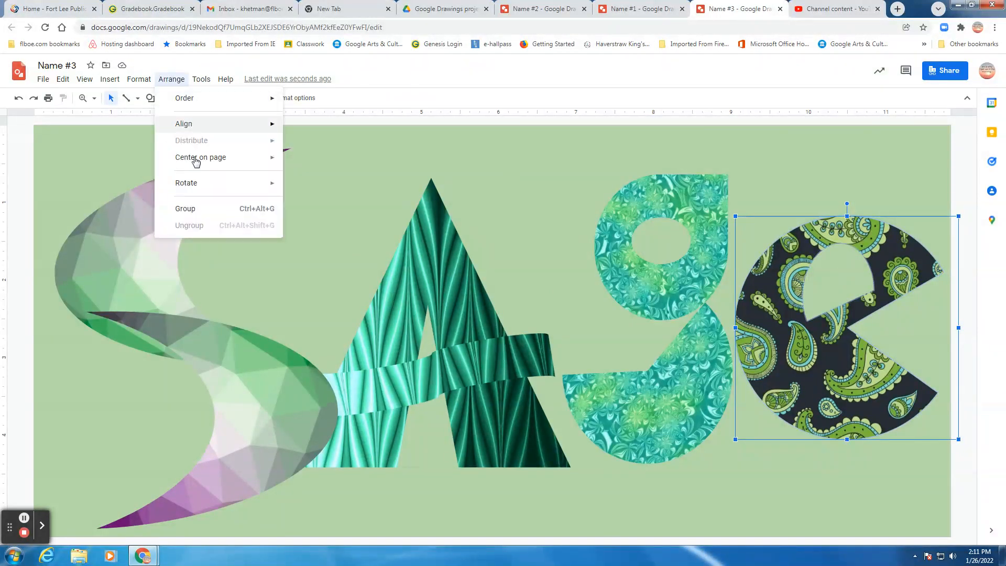
pyautogui.click(192, 206)
# - Move the E group lower and against the G's tail, and tilt it slightly clockwise
pyautogui.moveTo(857, 348); pyautogui.dragTo(846, 357)
pyautogui.moveTo(841, 363); pyautogui.dragTo(838, 365)
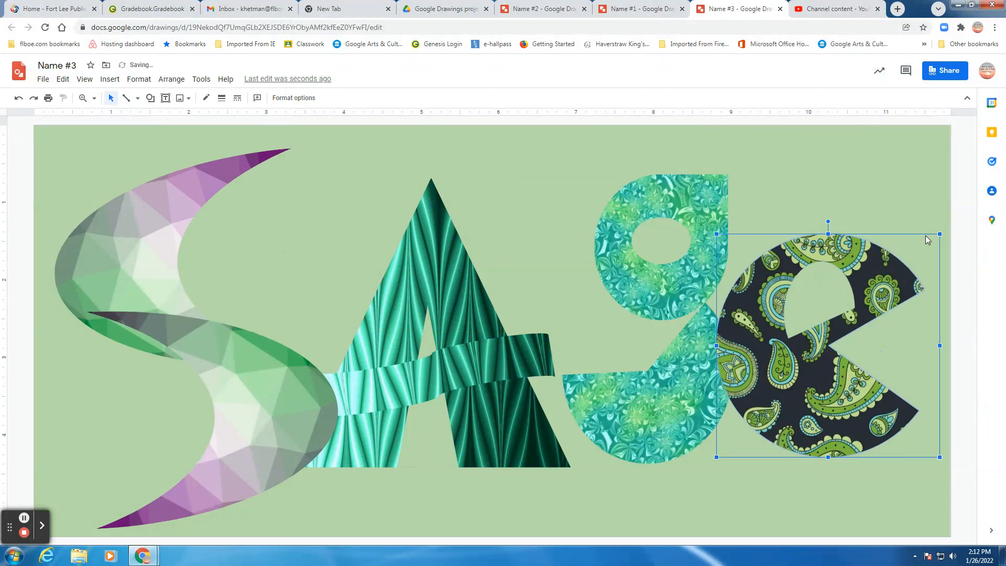
pyautogui.moveTo(828, 222); pyautogui.dragTo(844, 222)
# - Nudge the G group slightly toward the A so its tail meets the end of the crossbar
pyautogui.moveTo(685, 238); pyautogui.dragTo(660, 235)
pyautogui.click(851, 498)
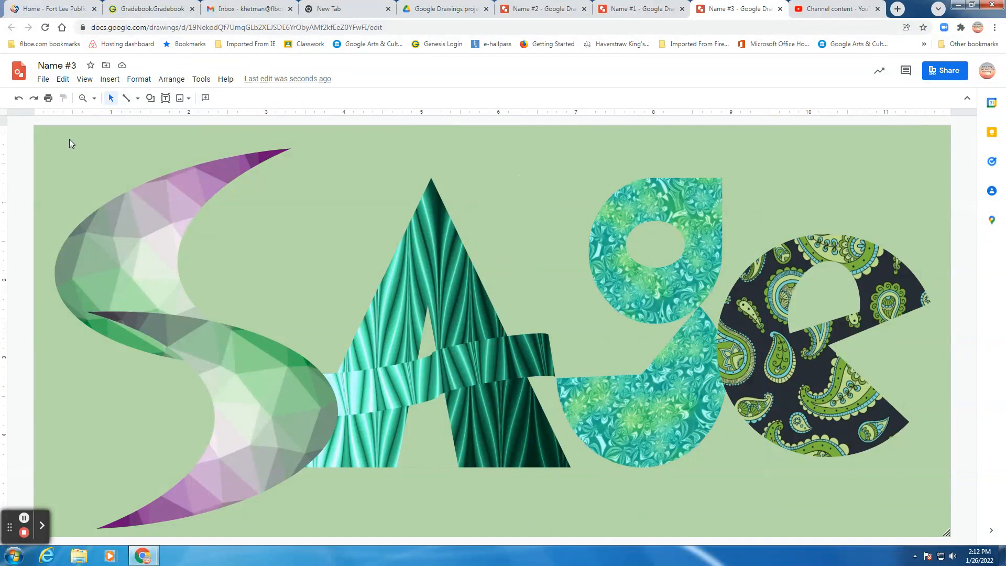
pyautogui.click(43, 78)
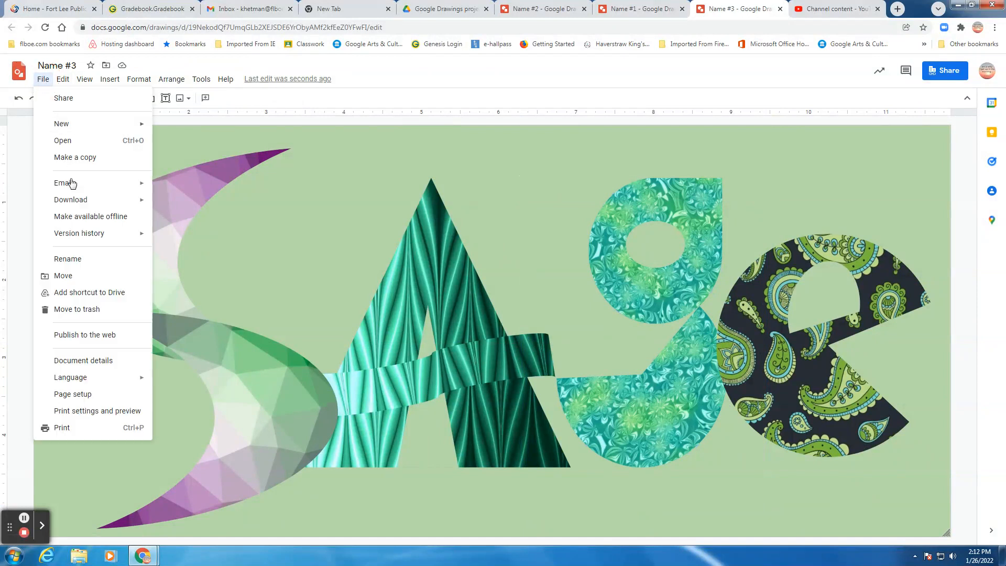
pyautogui.moveTo(72, 201)
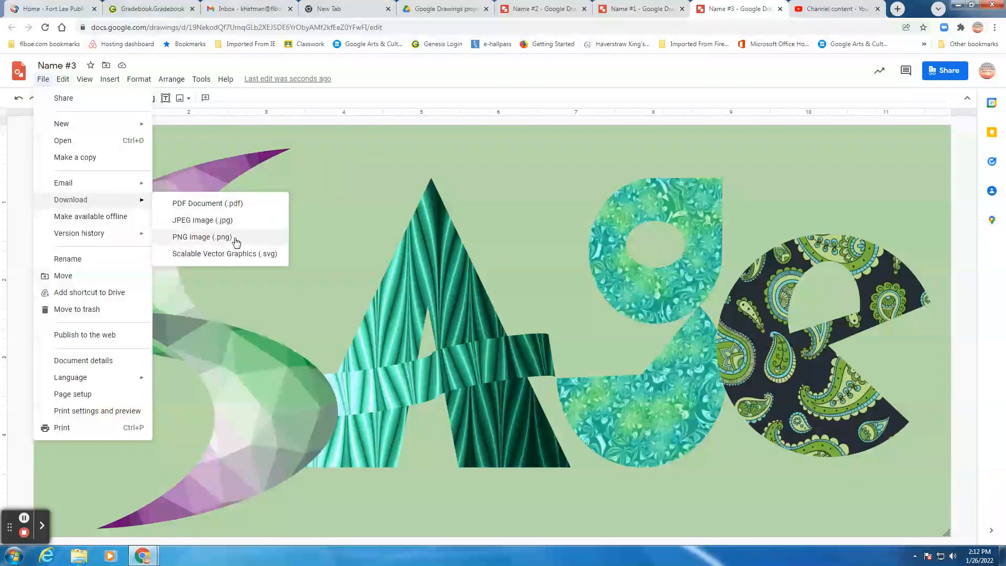
pyautogui.click(390, 104)
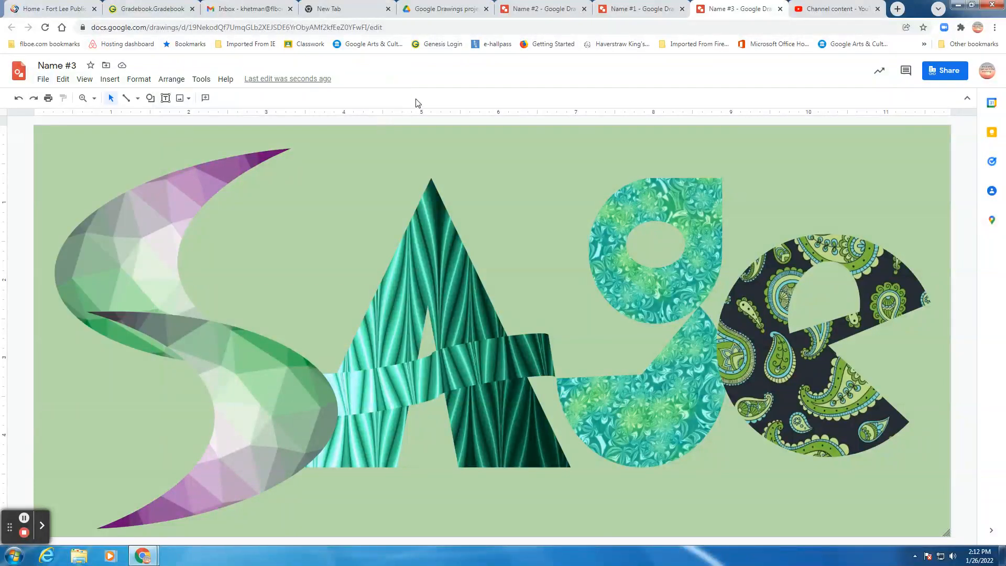